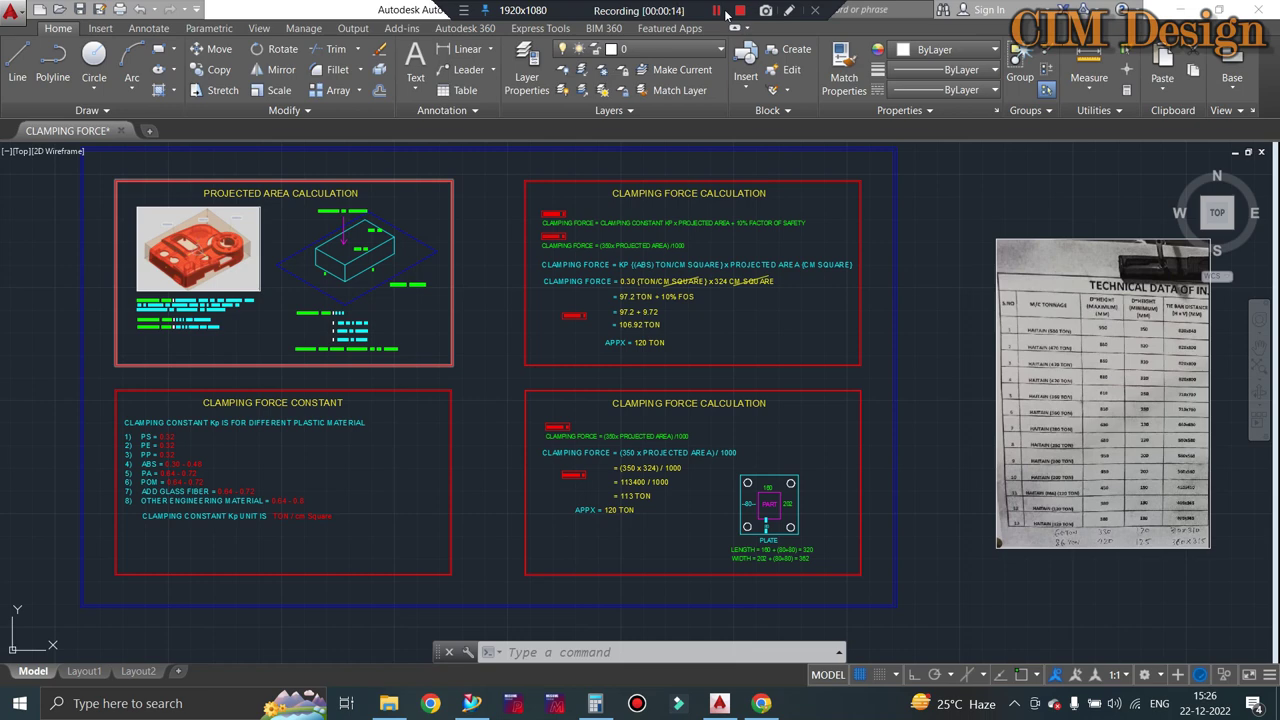
Bring up the vo2.prt plastic housing in Siemens NX and orbit it to a side view
left_click(471, 703)
mouse_move(496, 251)
middle_mouse_down()
mouse_move(571, 366)
mouse_move(570, 350)
mouse_move(568, 383)
middle_mouse_up()
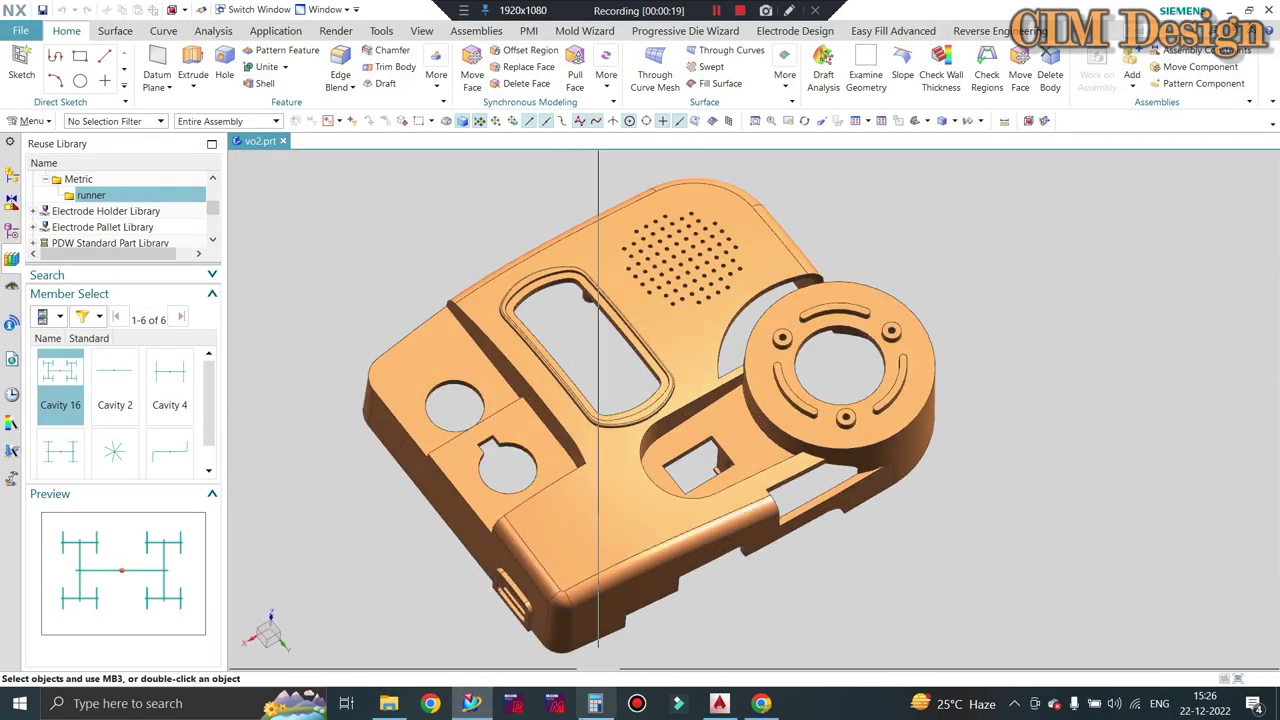
left_click(719, 703)
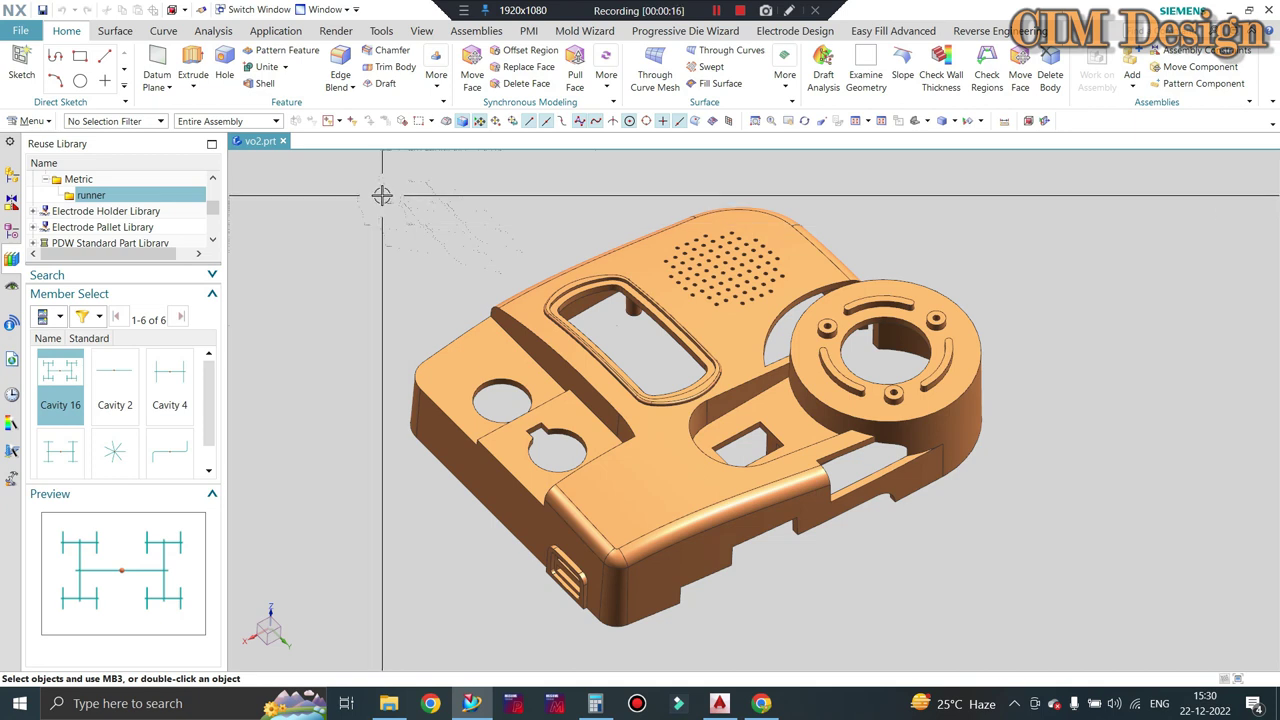
Return to the AutoCAD CLAMPING FORCE drawing and zoom across the calculation panels and machine tonnage table
left_click(719, 703)
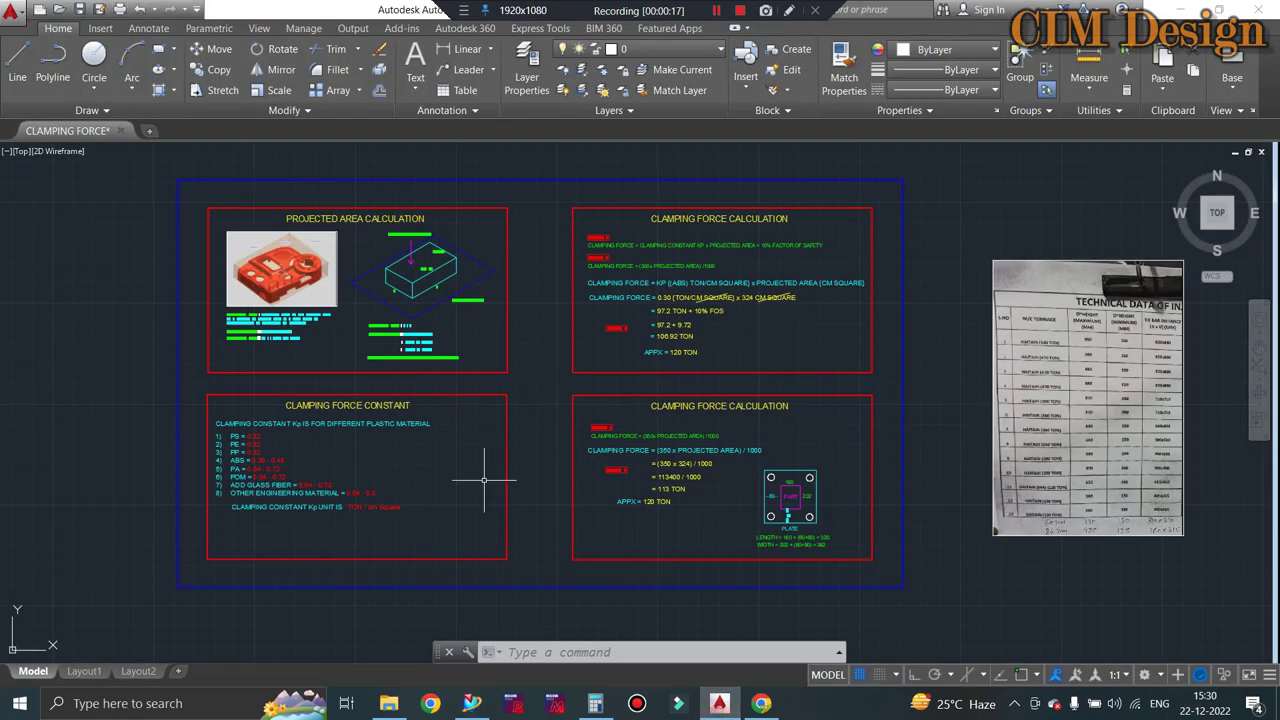
scroll(275, 300, "up", 2)
scroll(800, 235, "up", 3)
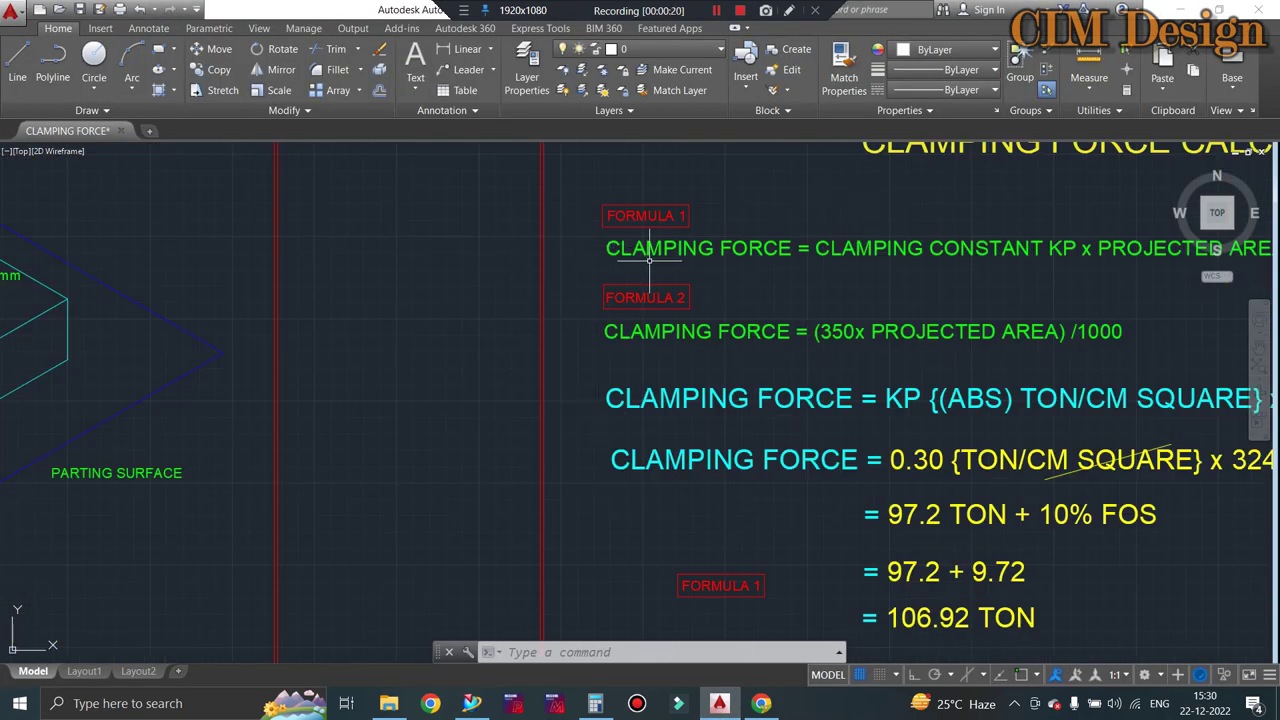
scroll(631, 303, "down", 5)
scroll(533, 285, "up", 2)
scroll(445, 277, "down", 1)
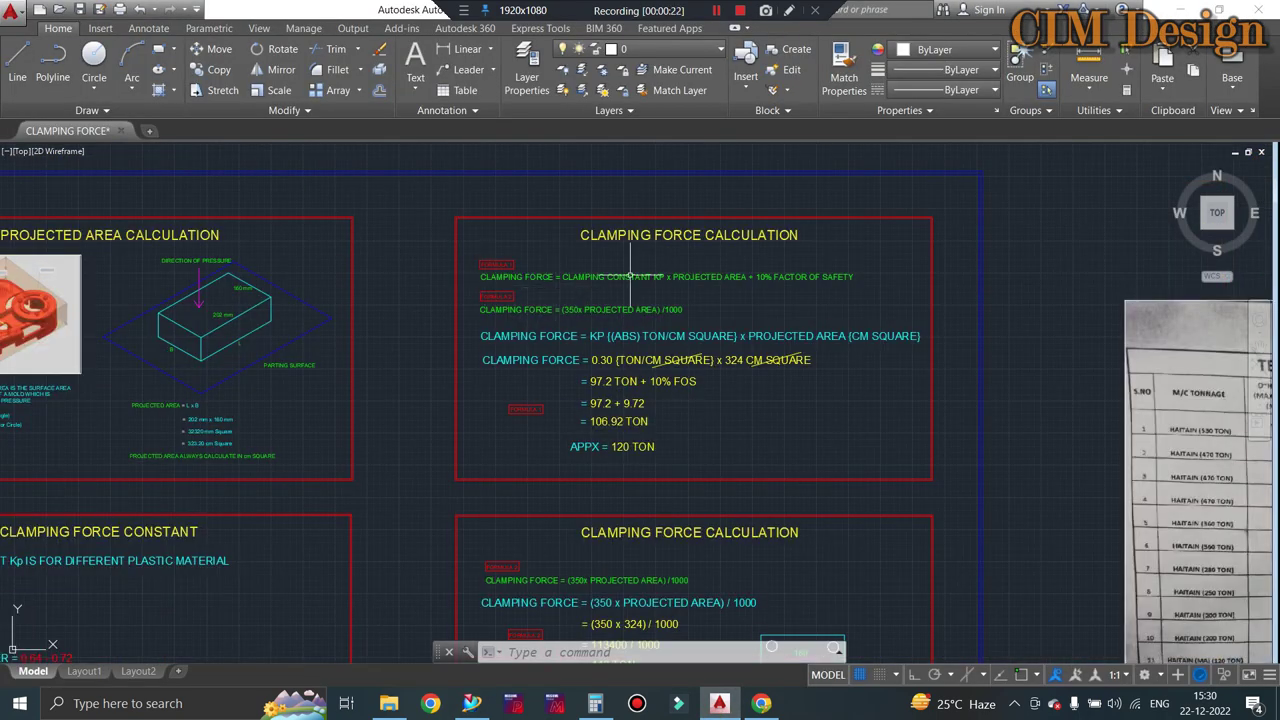
scroll(631, 275, "down", 2)
scroll(254, 453, "up", 2)
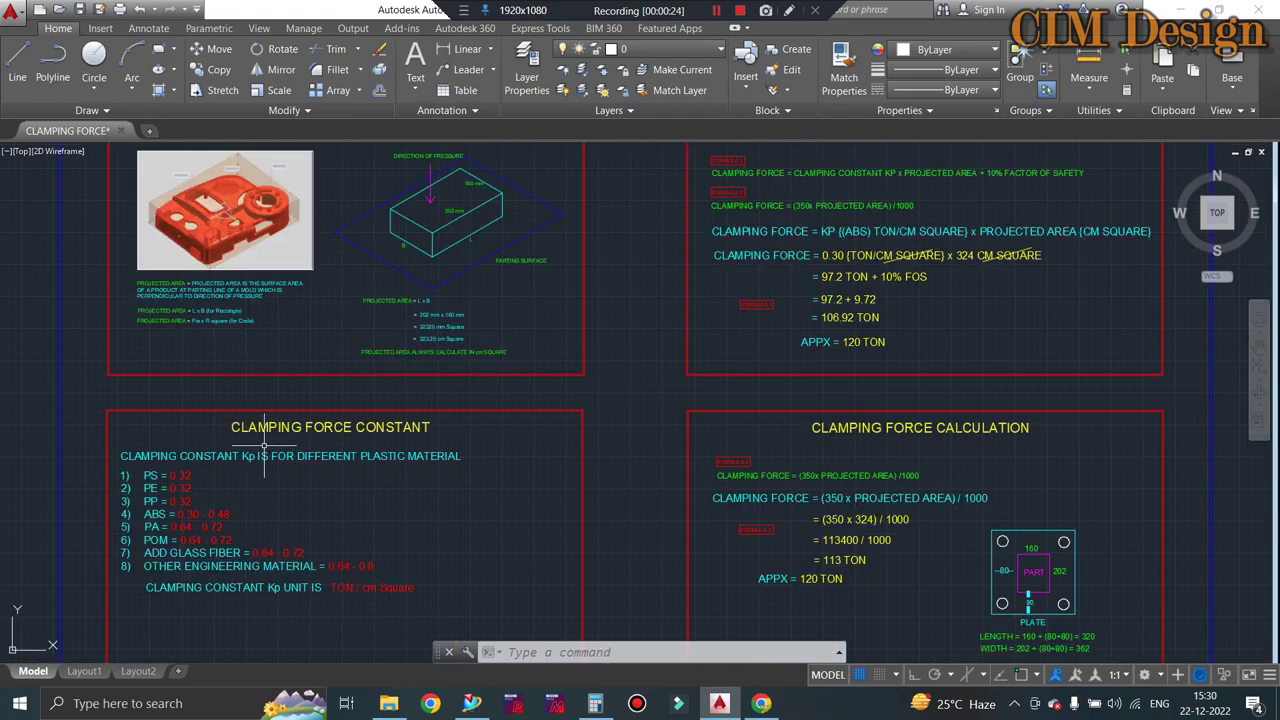
scroll(379, 467, "down", 2)
scroll(302, 253, "up", 3)
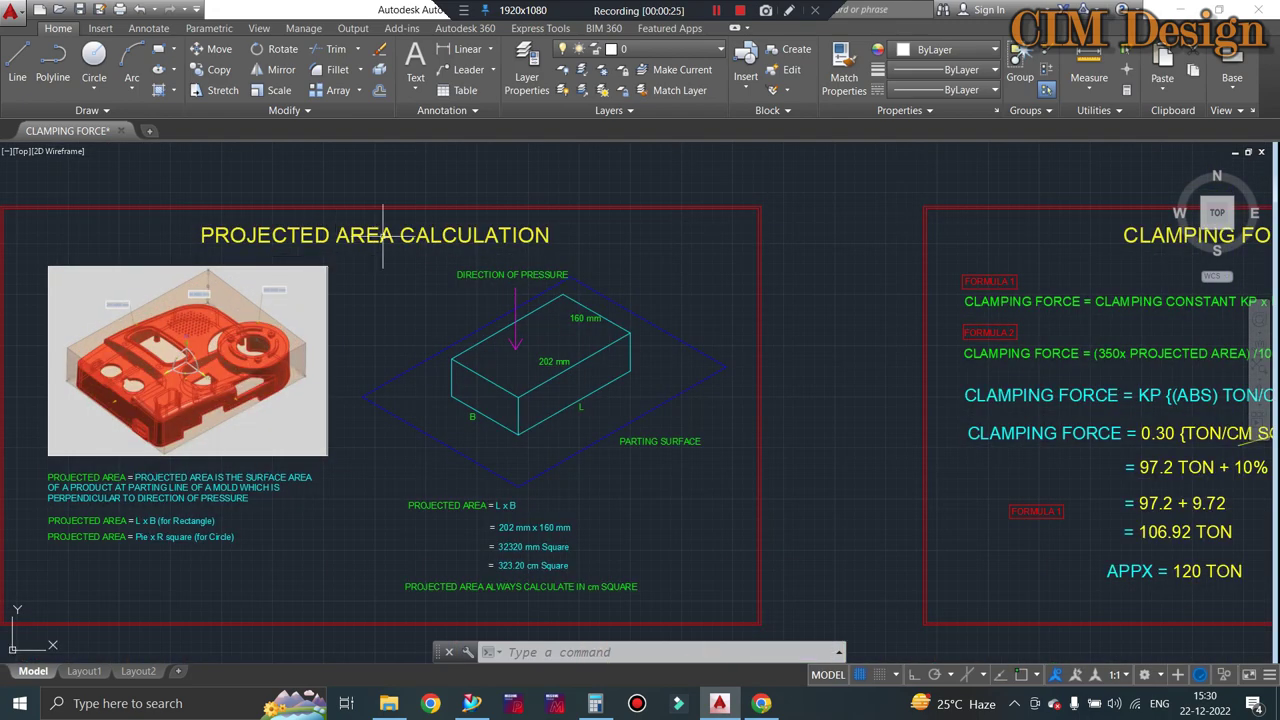
scroll(386, 238, "down", 2)
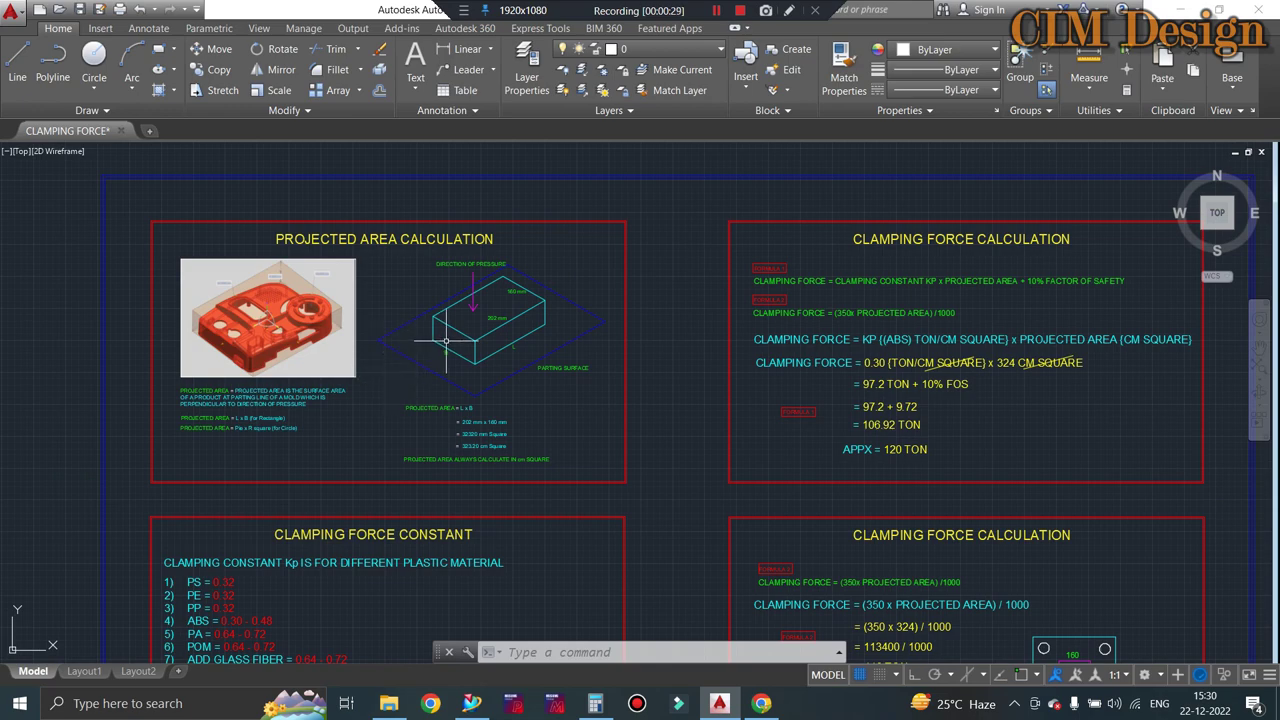
scroll(446, 342, "down", 2)
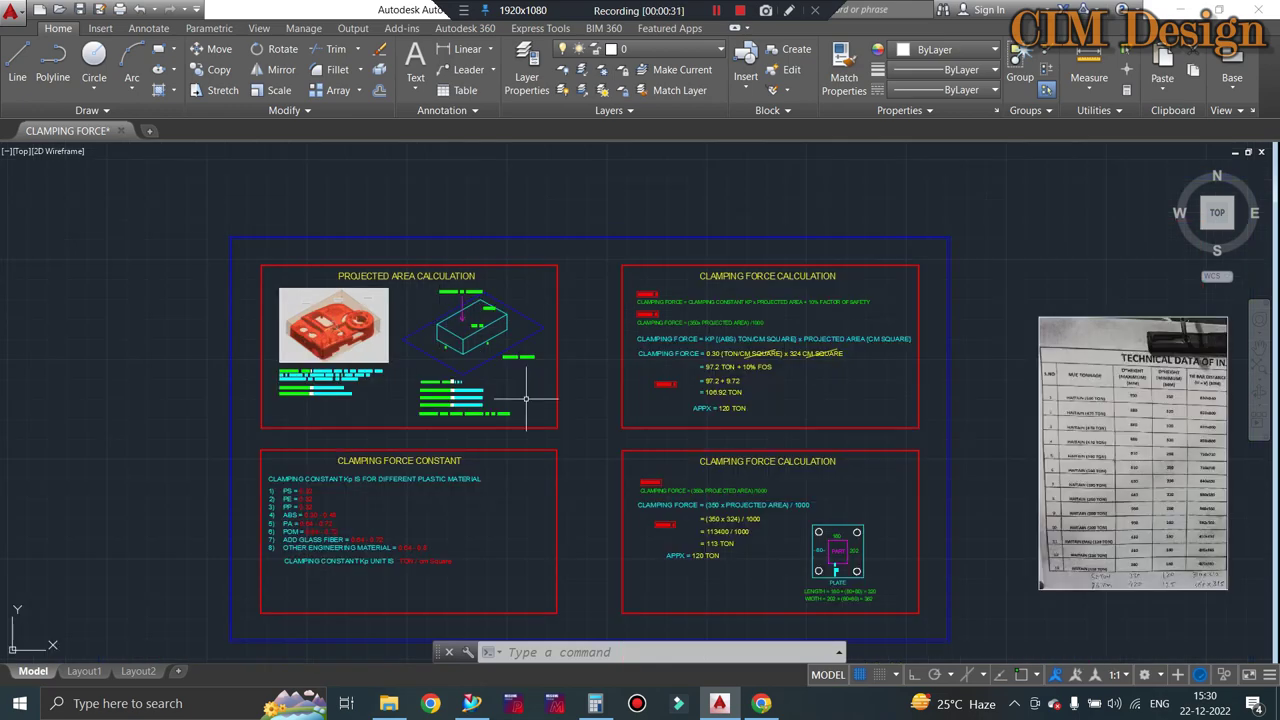
scroll(700, 446, "up", 2)
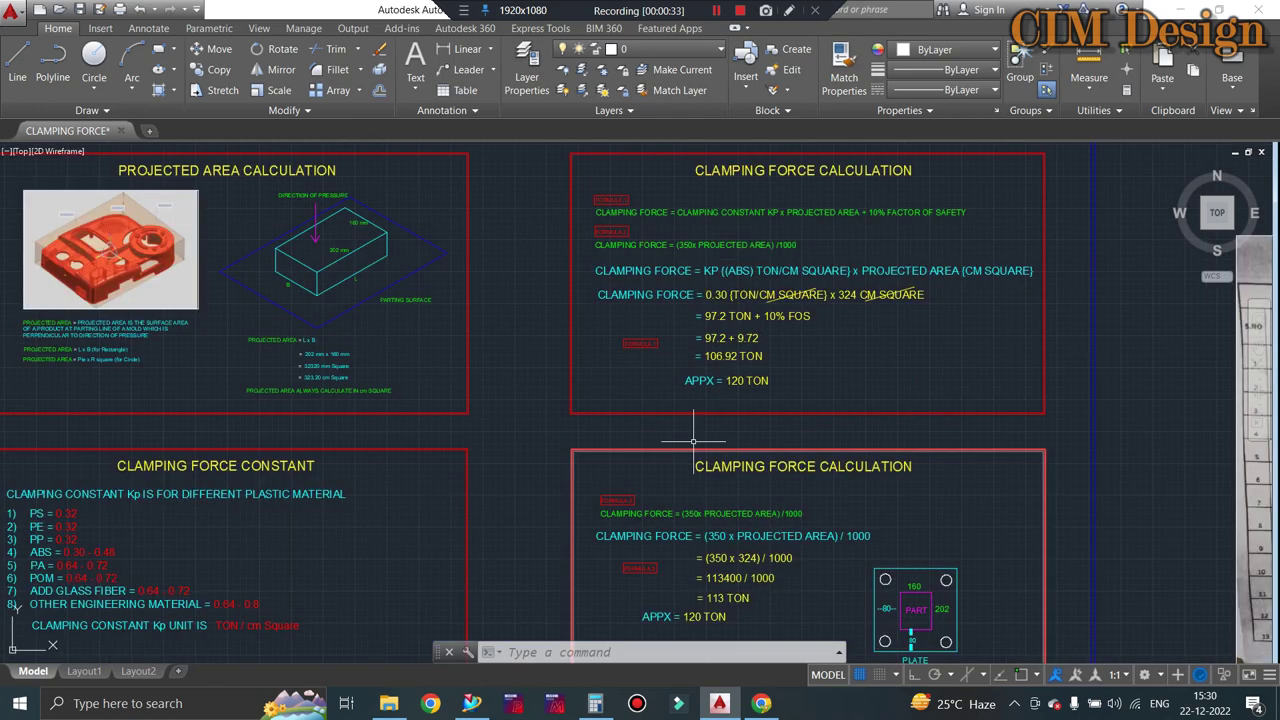
scroll(640, 301, "down", 2)
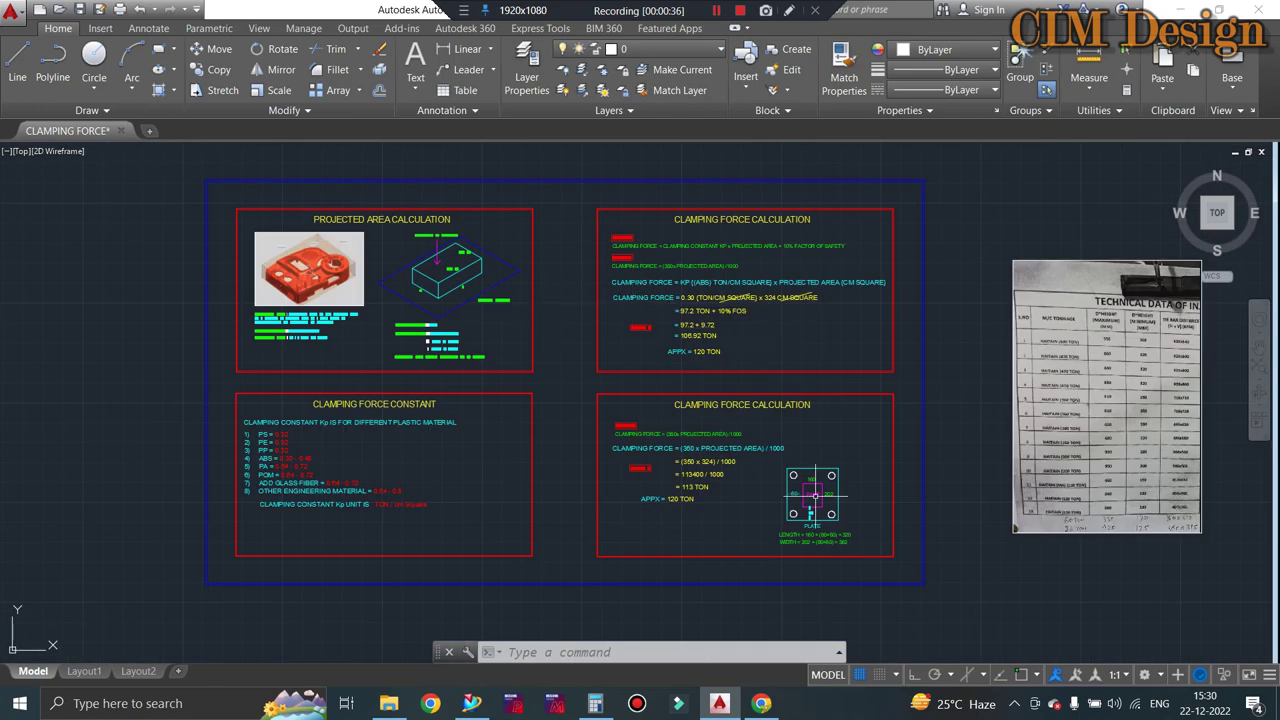
scroll(815, 494, "up", 2)
scroll(495, 480, "down", 2)
scroll(631, 257, "up", 3)
scroll(585, 307, "down", 3)
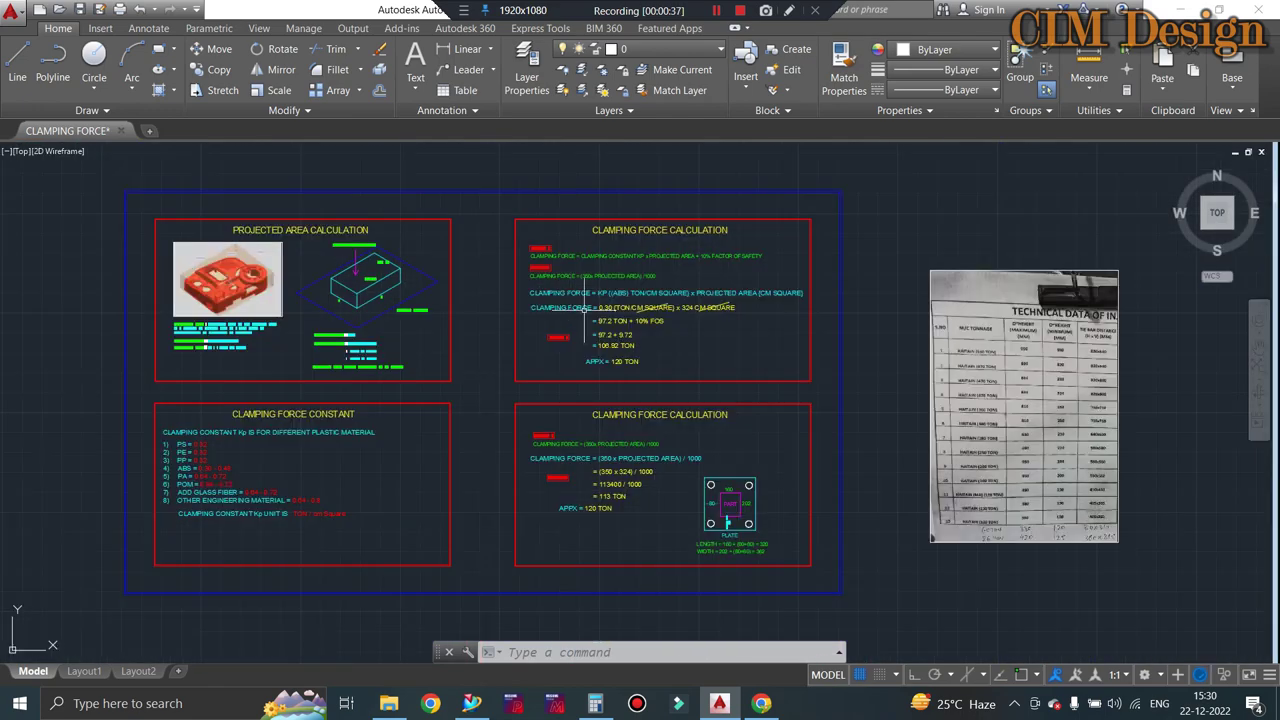
scroll(600, 350, "up", 2)
scroll(558, 377, "down", 2)
scroll(1087, 420, "up", 1)
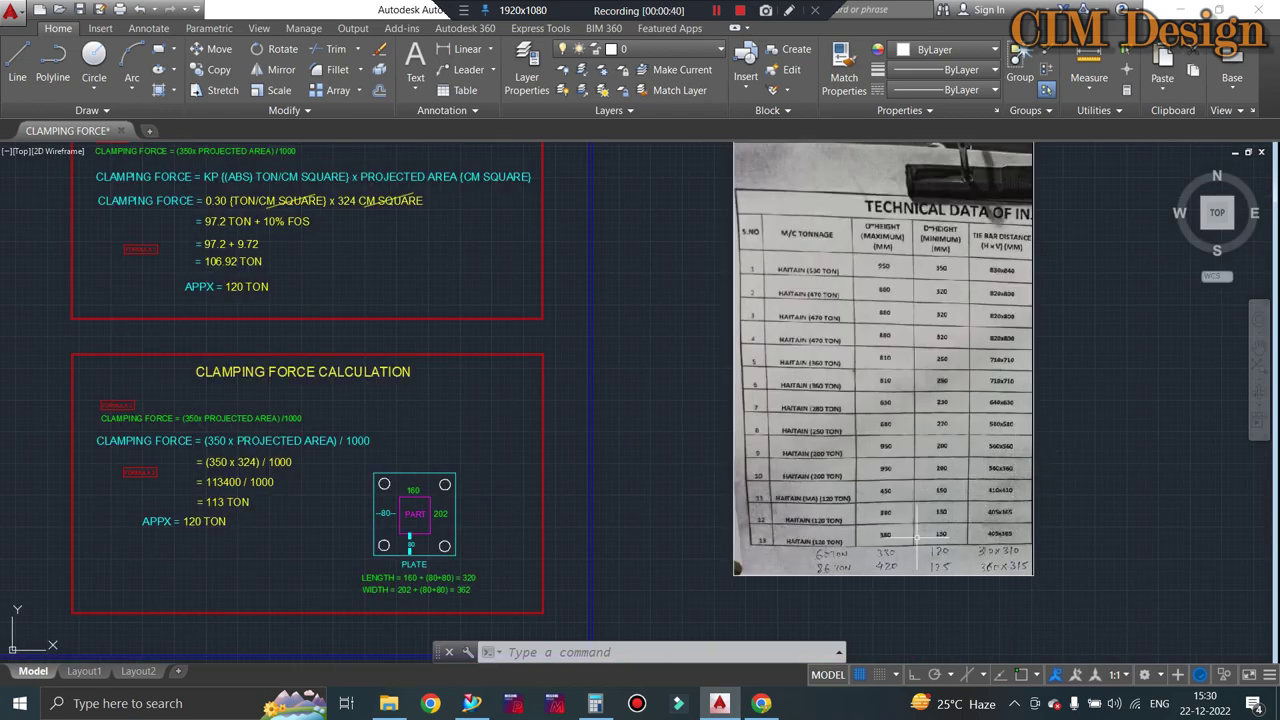
scroll(869, 590, "up", 1)
scroll(729, 497, "up", 1)
scroll(787, 601, "down", 2)
scroll(780, 590, "down", 2)
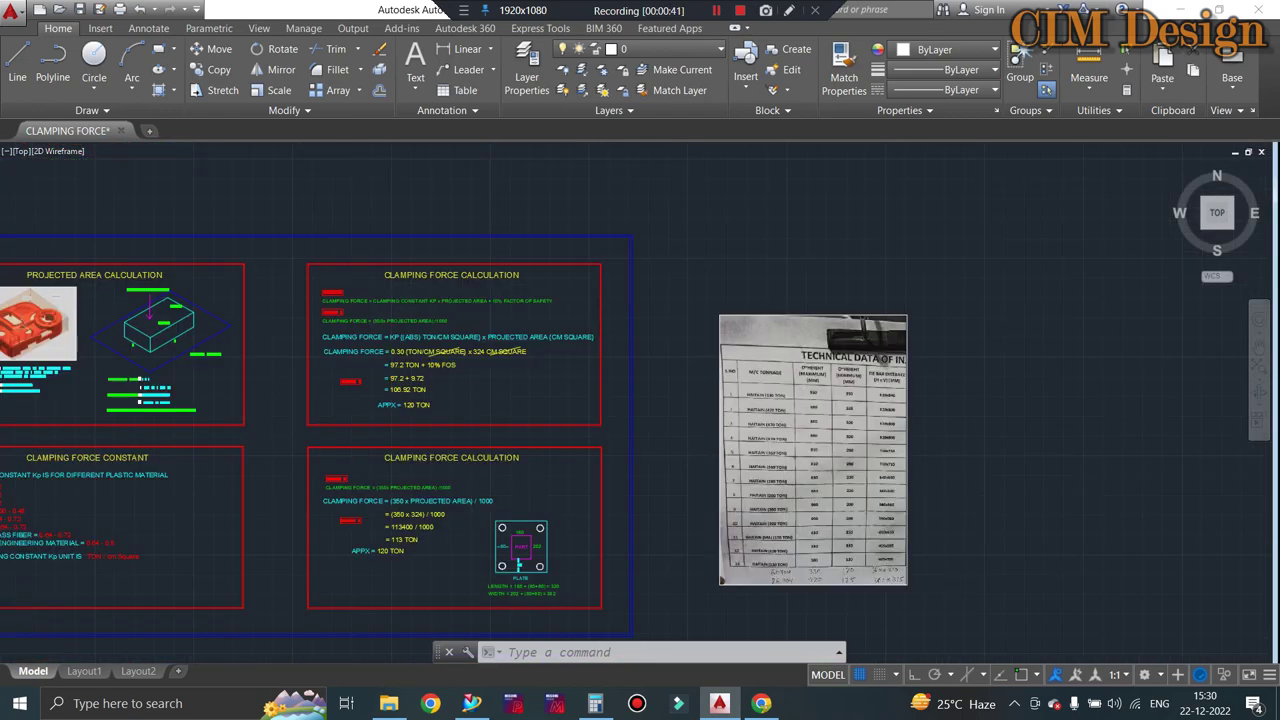
scroll(760, 380, "up", 5)
scroll(746, 392, "up", 3)
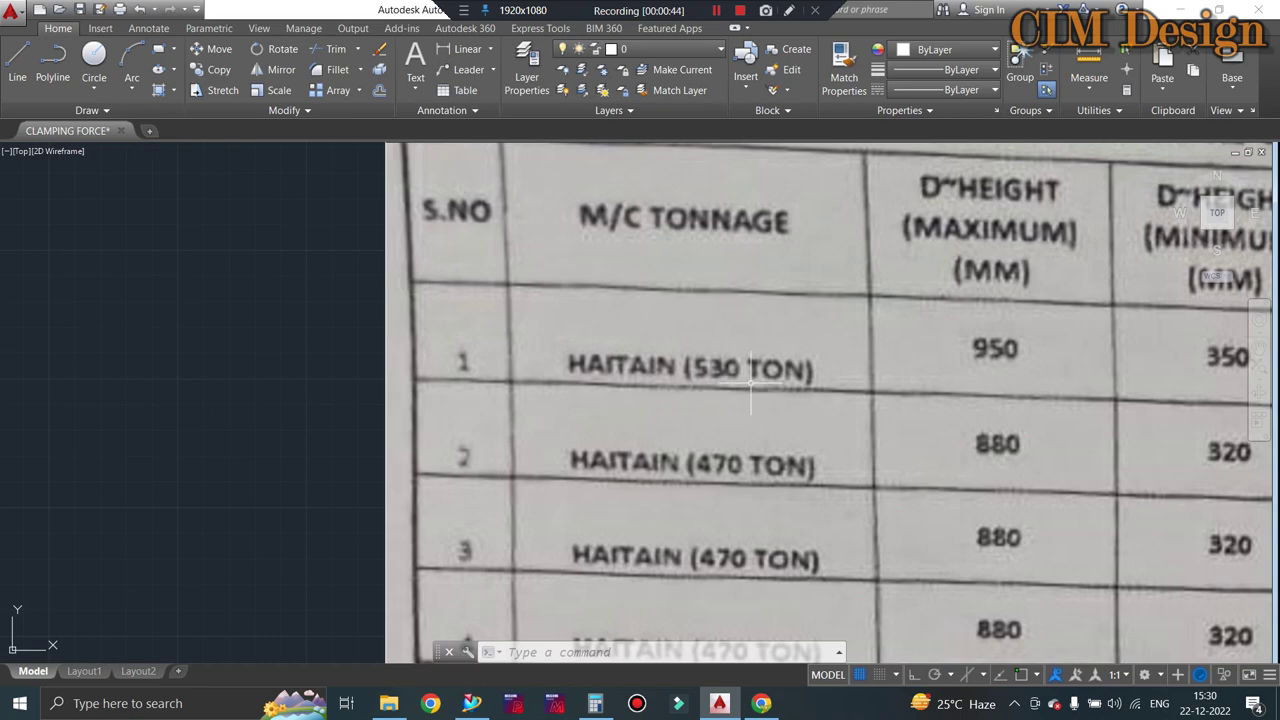
scroll(757, 368, "down", 2)
scroll(900, 385, "down", 3)
scroll(945, 395, "up", 3)
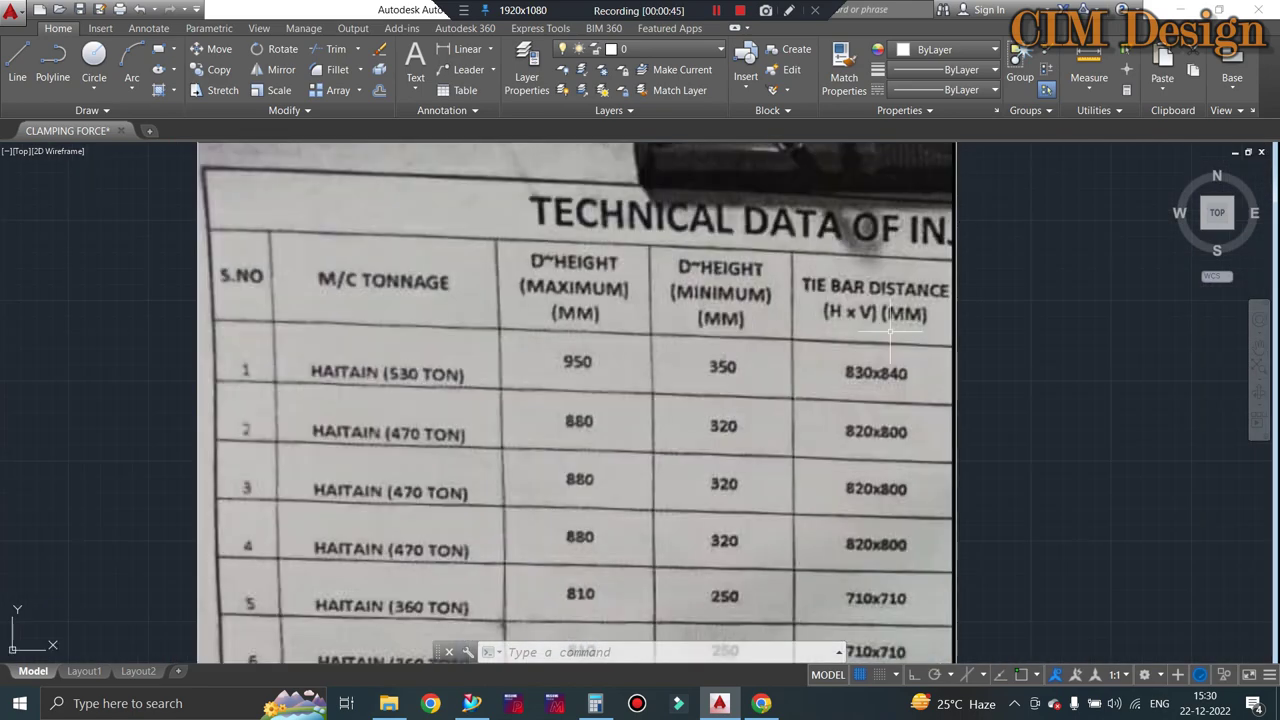
scroll(916, 340, "down", 2)
scroll(752, 371, "down", 3)
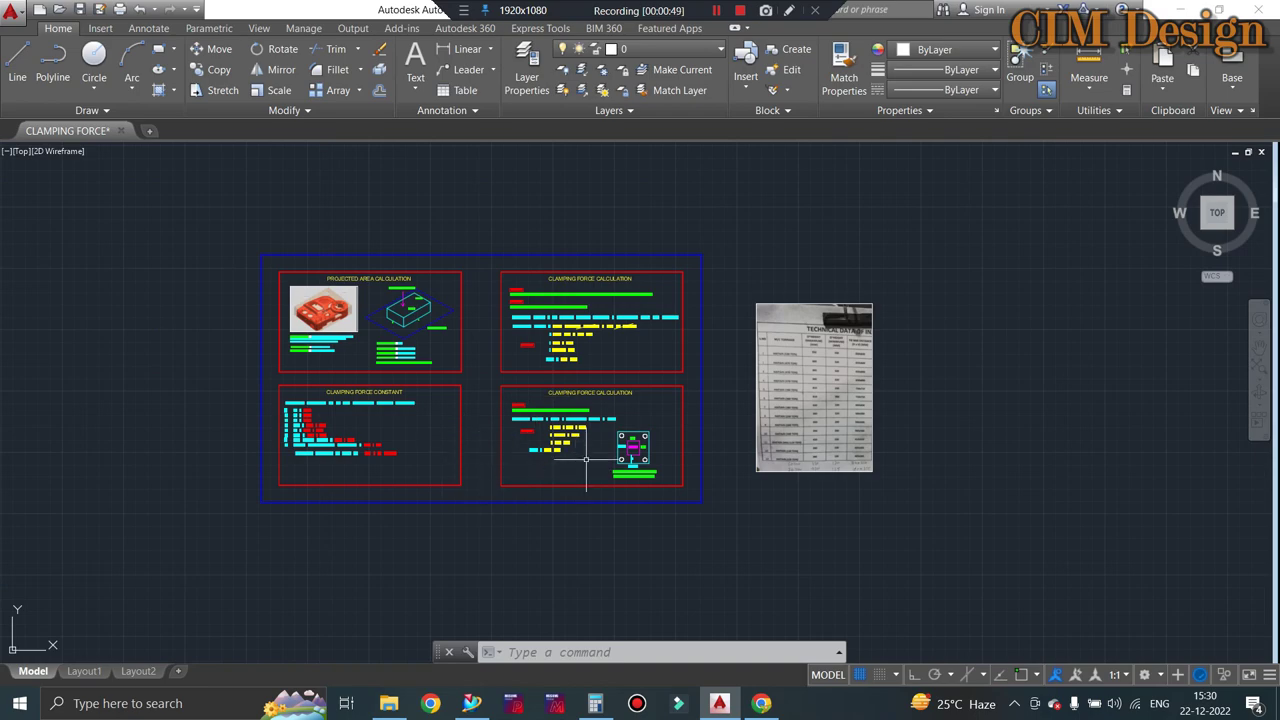
scroll(435, 366, "up", 2)
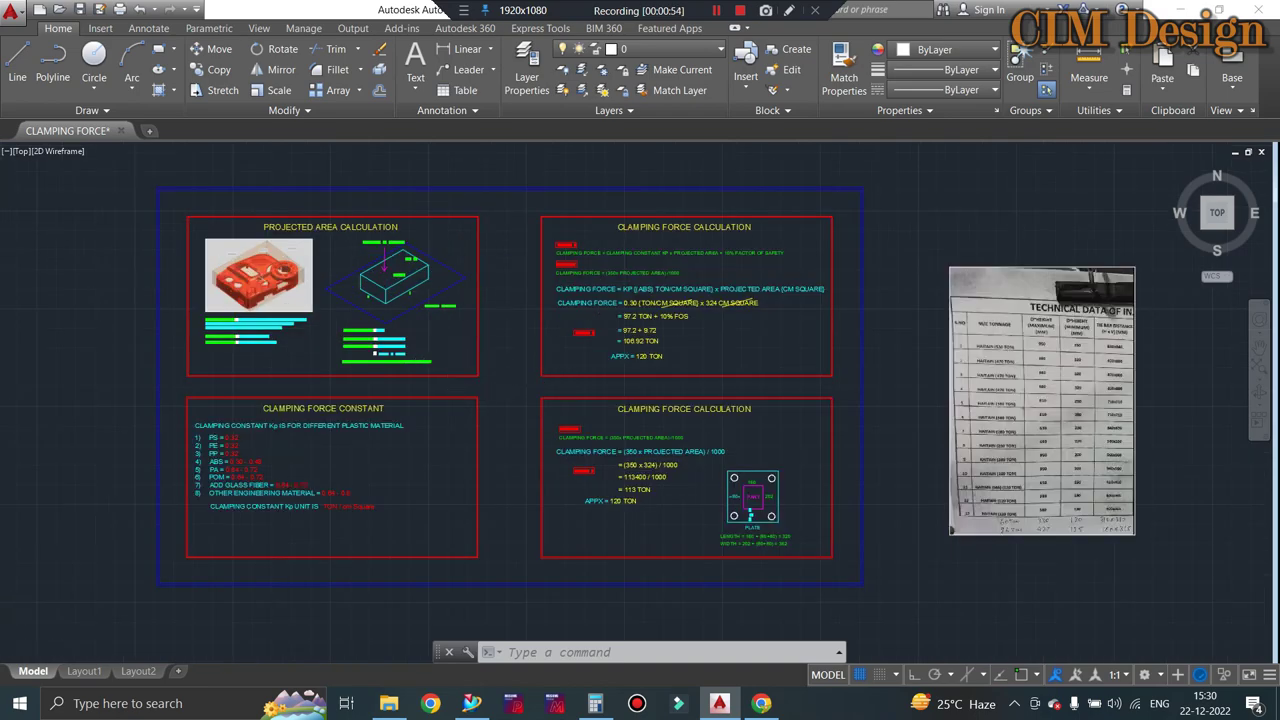
scroll(598, 282, "up", 2)
scroll(598, 282, "down", 2)
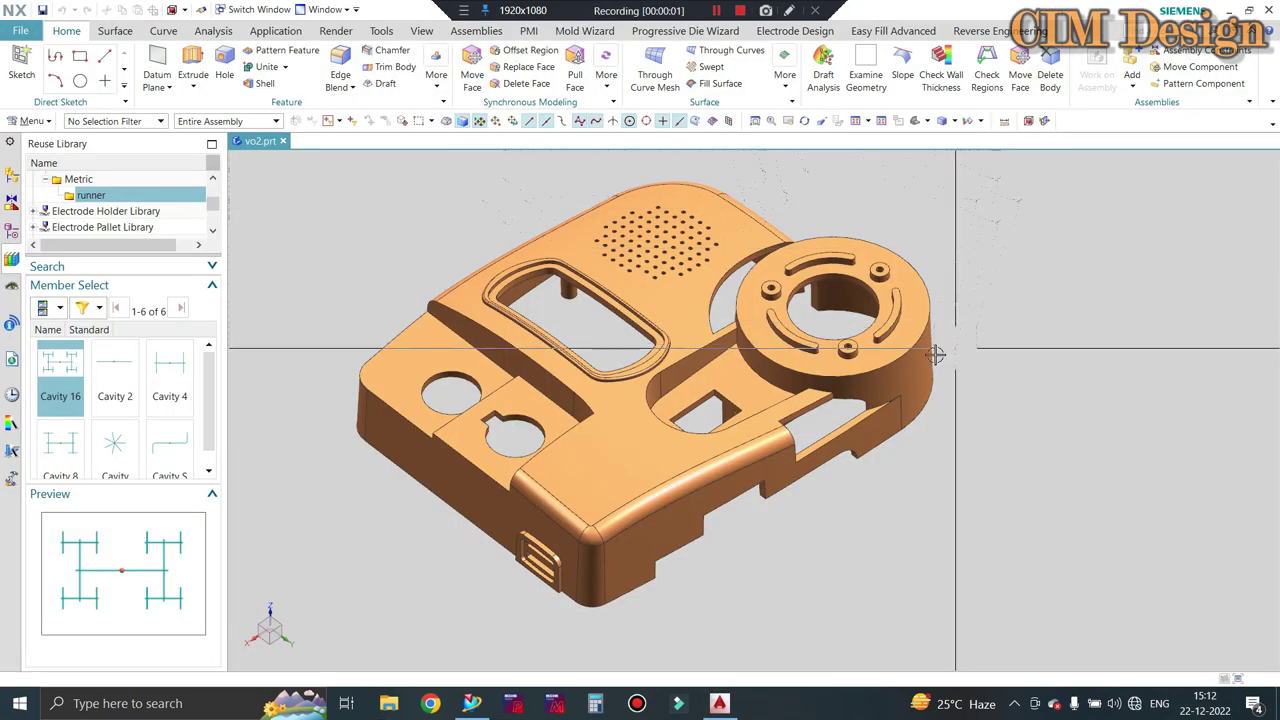
Start a bounding block around the NX part body to measure its size
scroll(935, 355, "up", 2)
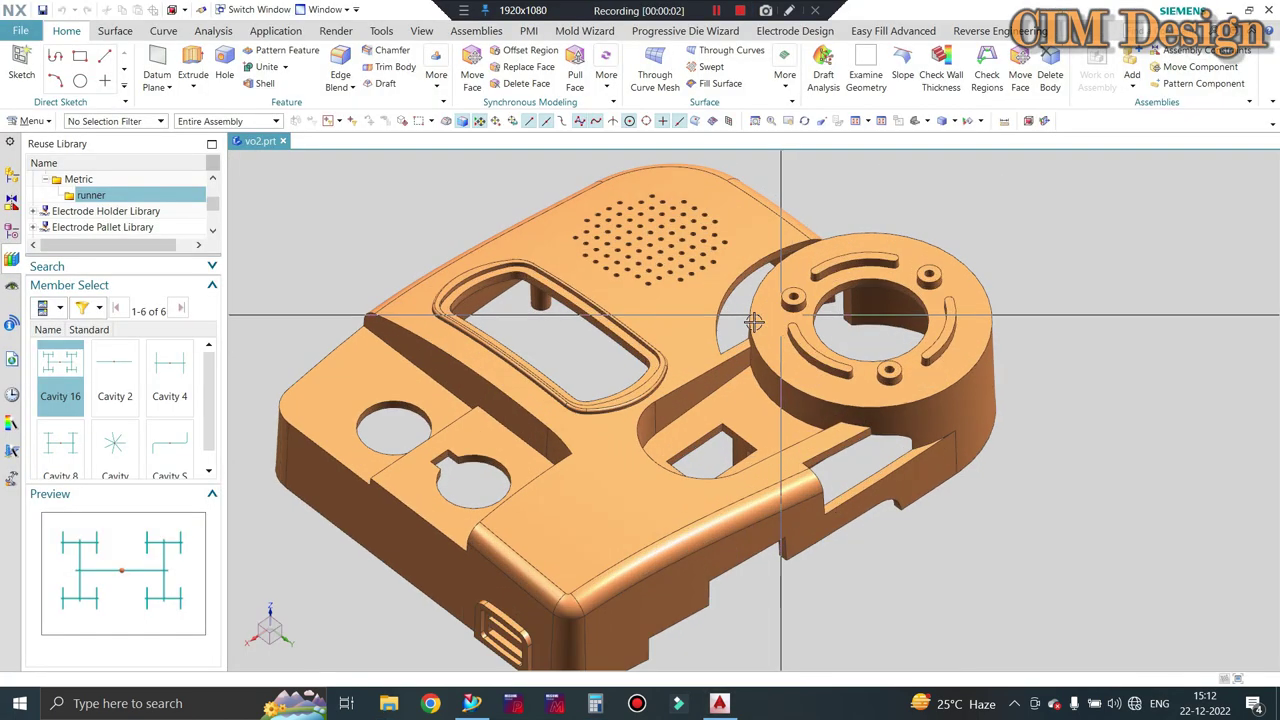
scroll(1000, 300, "down", 2)
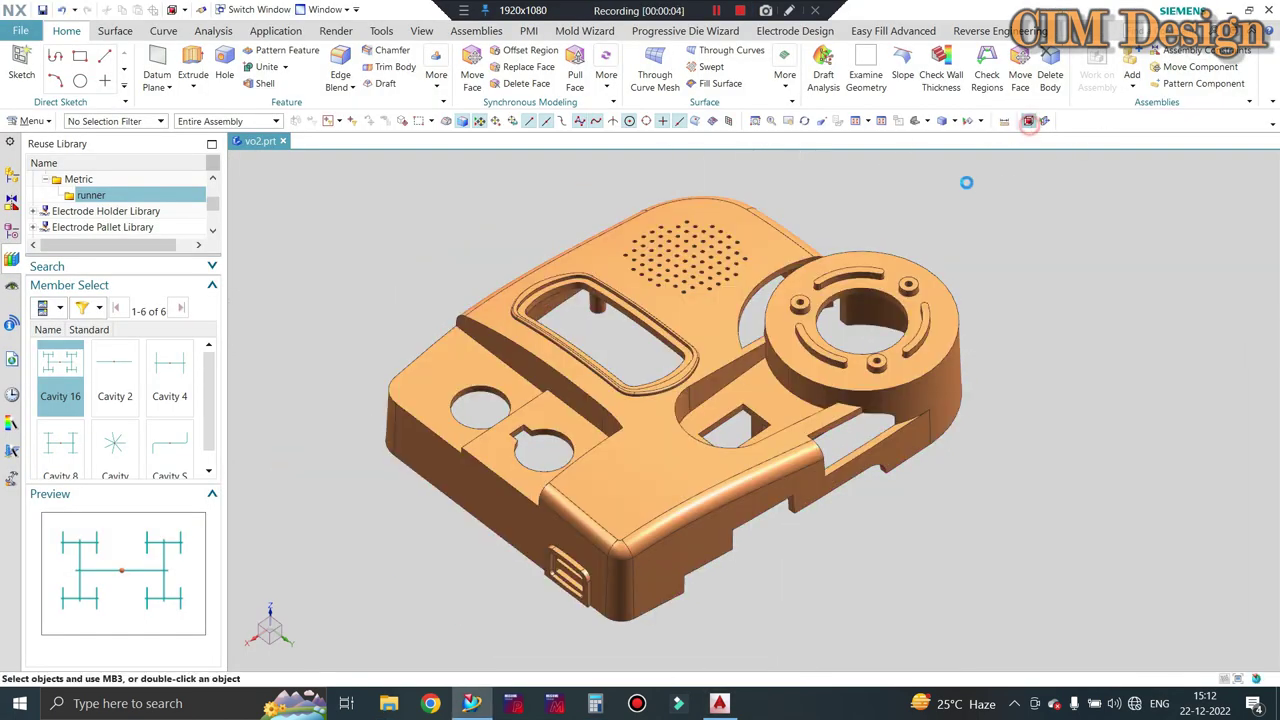
left_click(1028, 120)
left_click(520, 313)
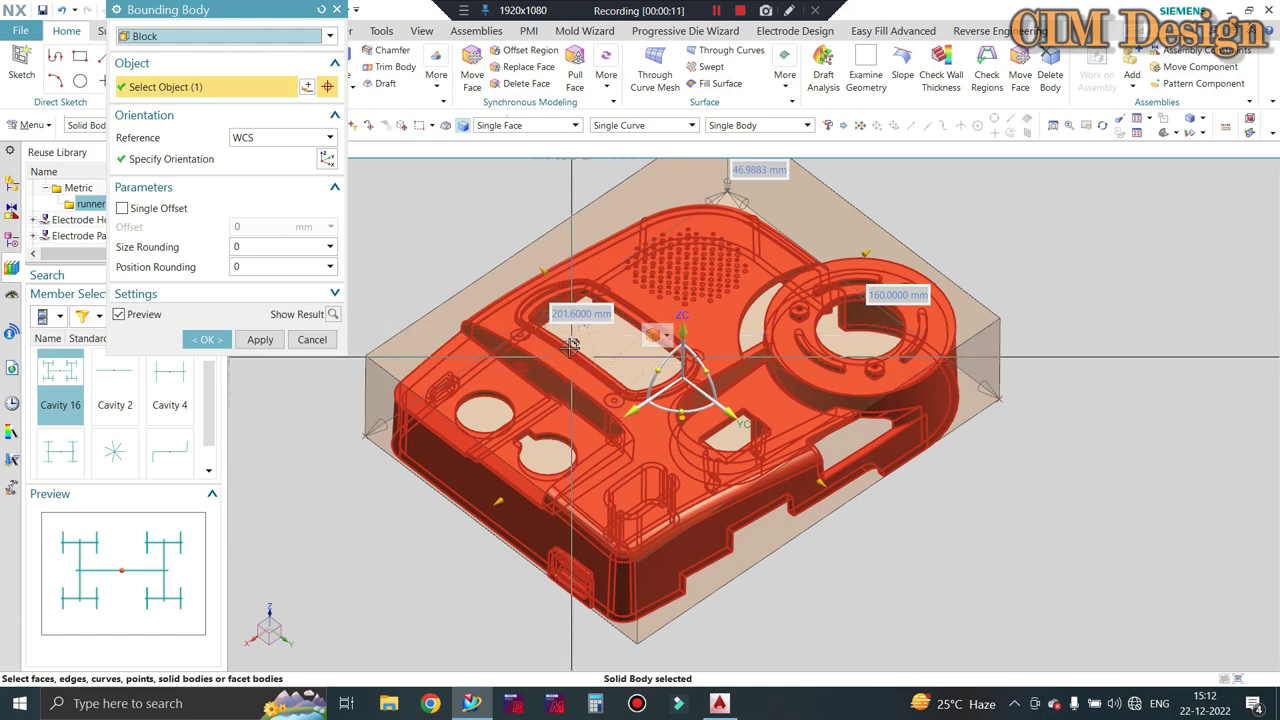
Read the 201.6 × 160 × 46.99 mm size, cancel the block, and switch back to AutoCAD
scroll(565, 322, "down", 1)
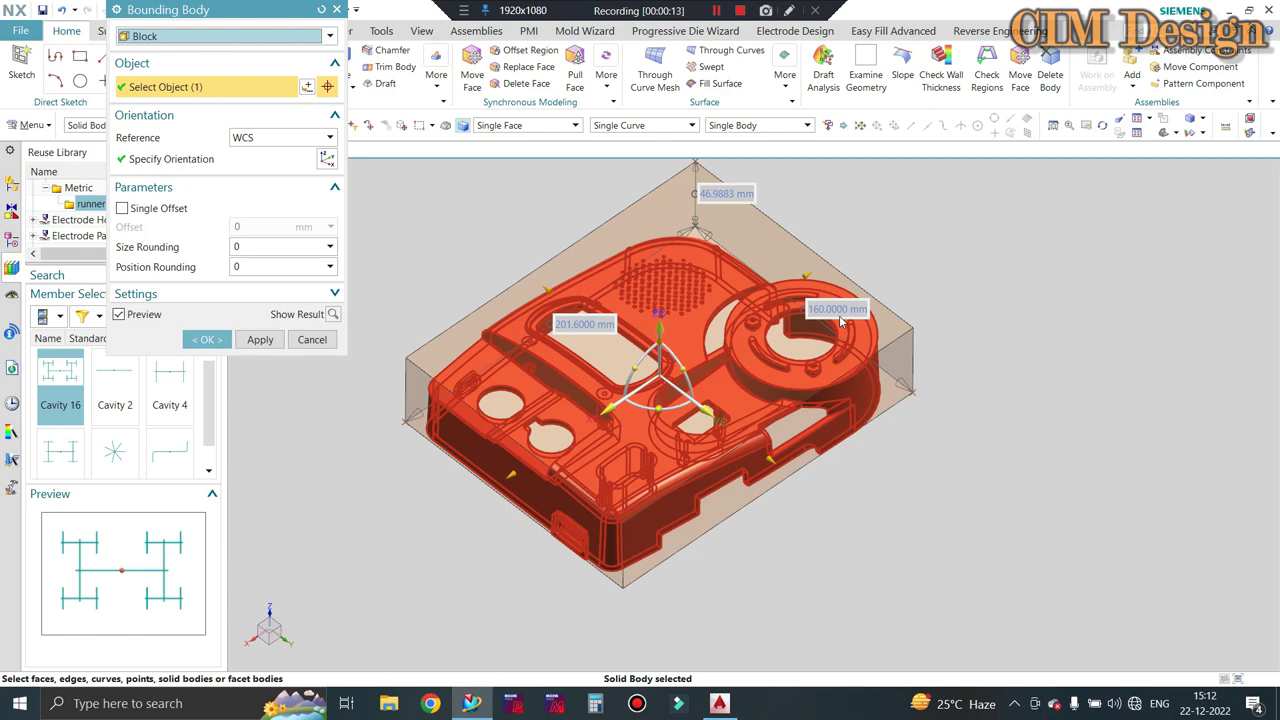
scroll(621, 314, "up", 1)
scroll(621, 314, "up", 1)
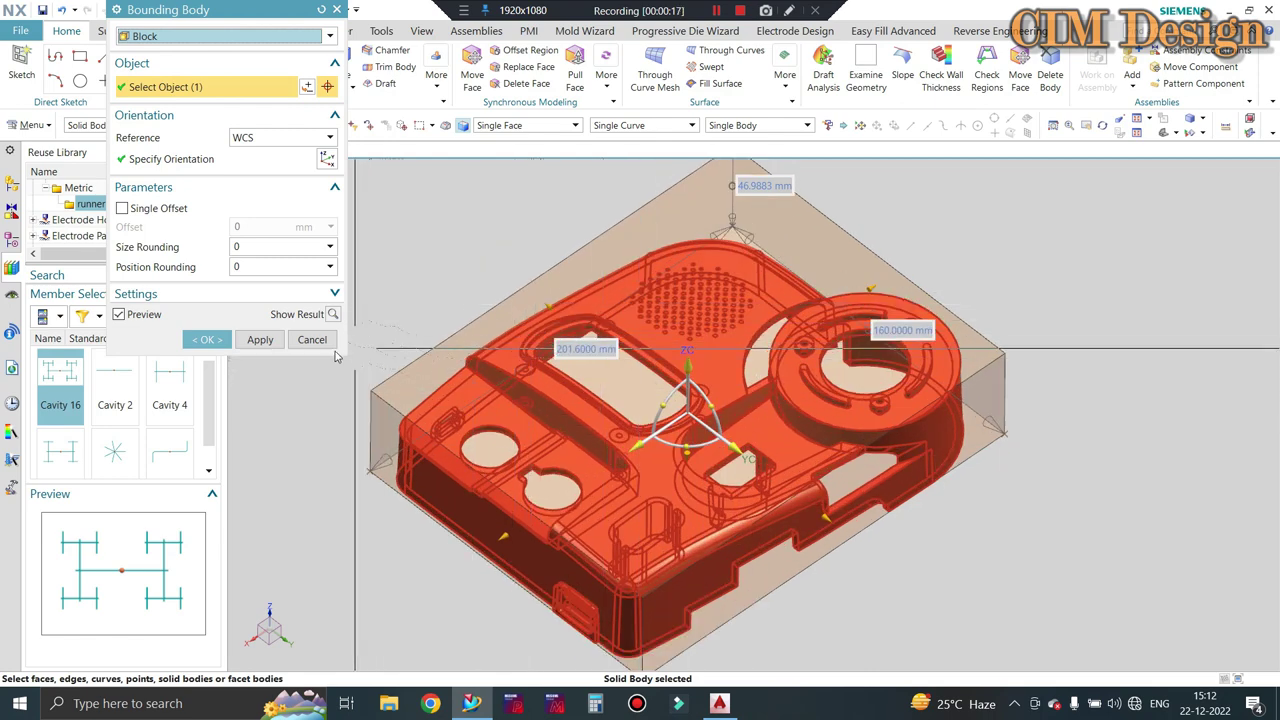
left_click(312, 340)
left_click(719, 703)
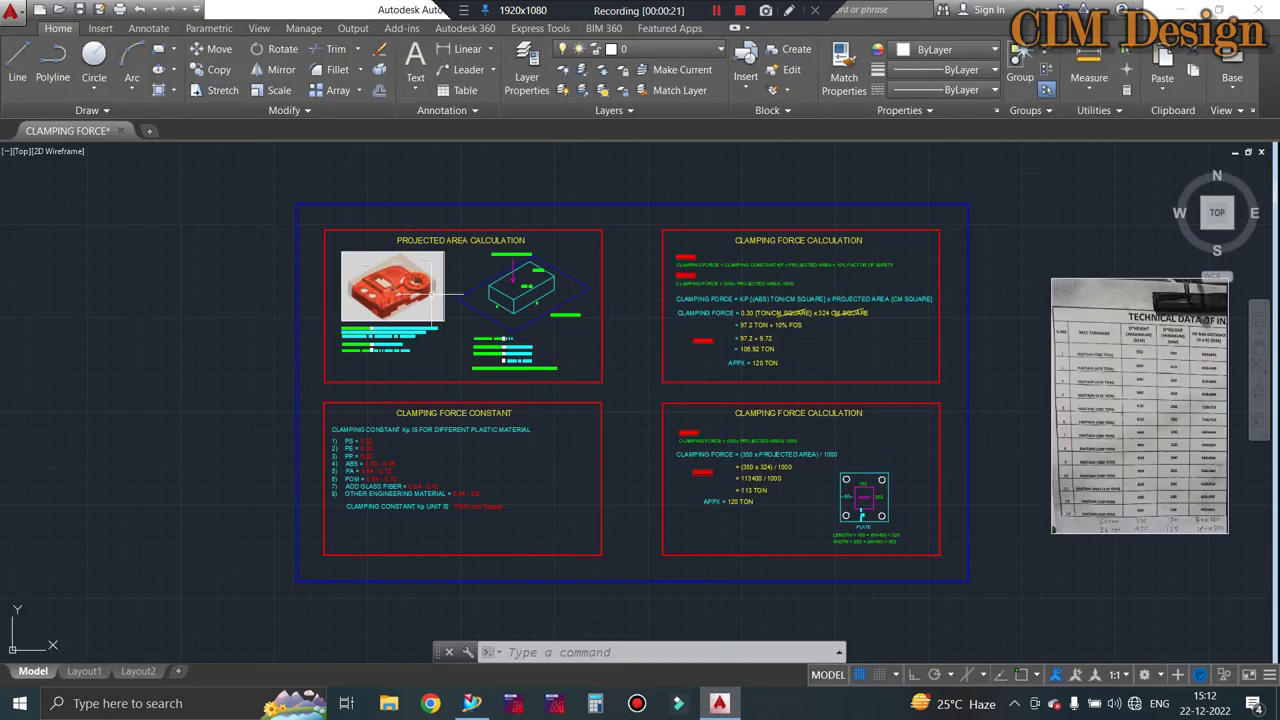
Zoom over the Clamping Force Calculation sheets to review the formulas
scroll(793, 270, "up", 2)
scroll(773, 245, "up", 2)
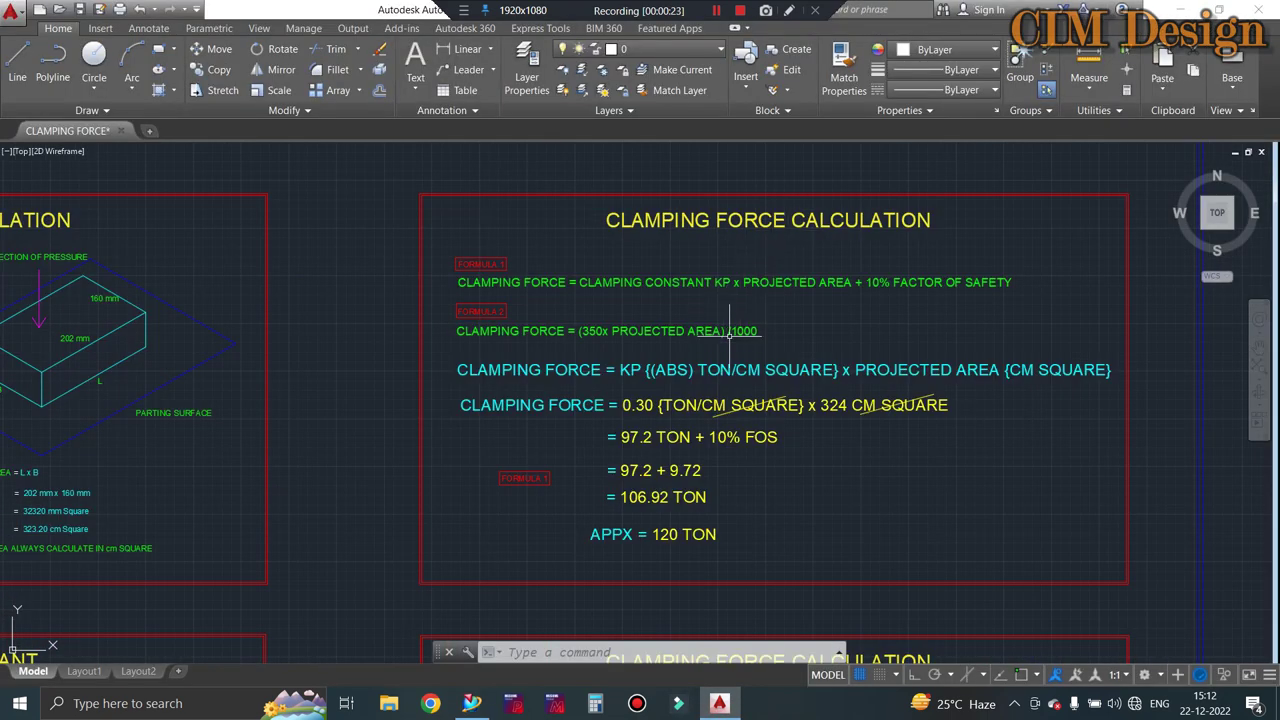
scroll(601, 291, "up", 2)
scroll(505, 295, "down", 2)
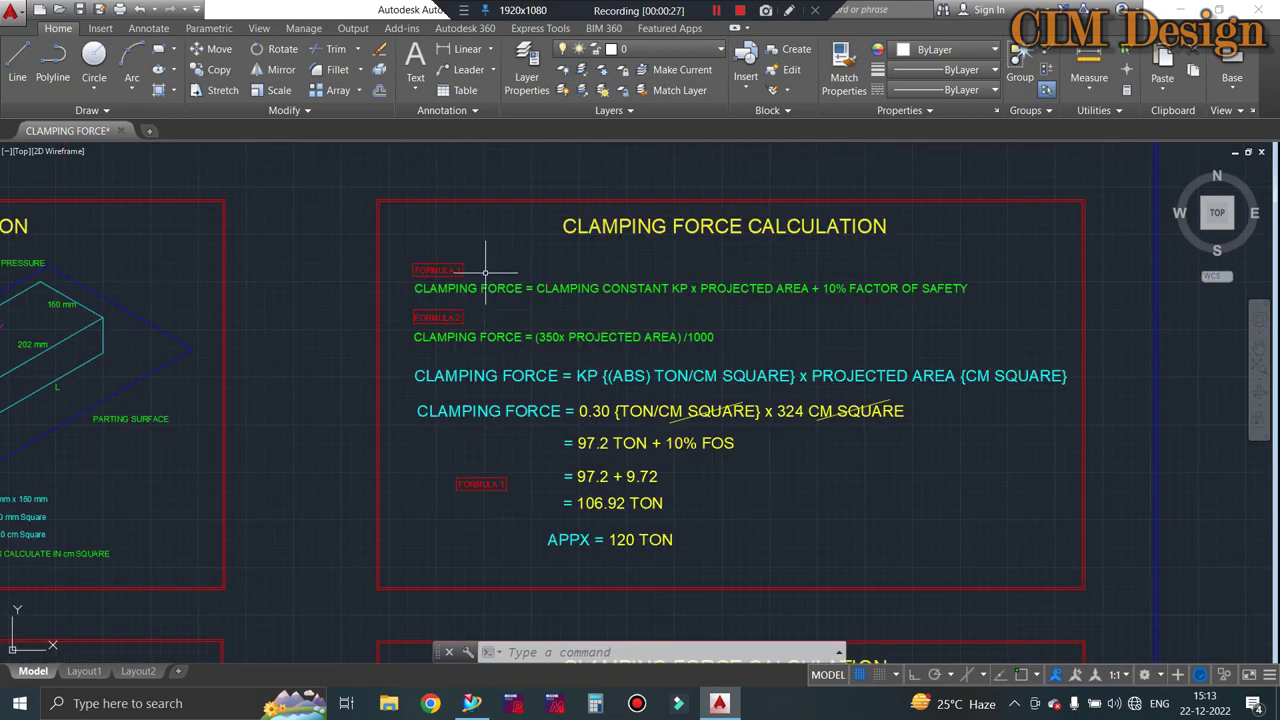
scroll(490, 280, "up", 2)
scroll(390, 310, "down", 2)
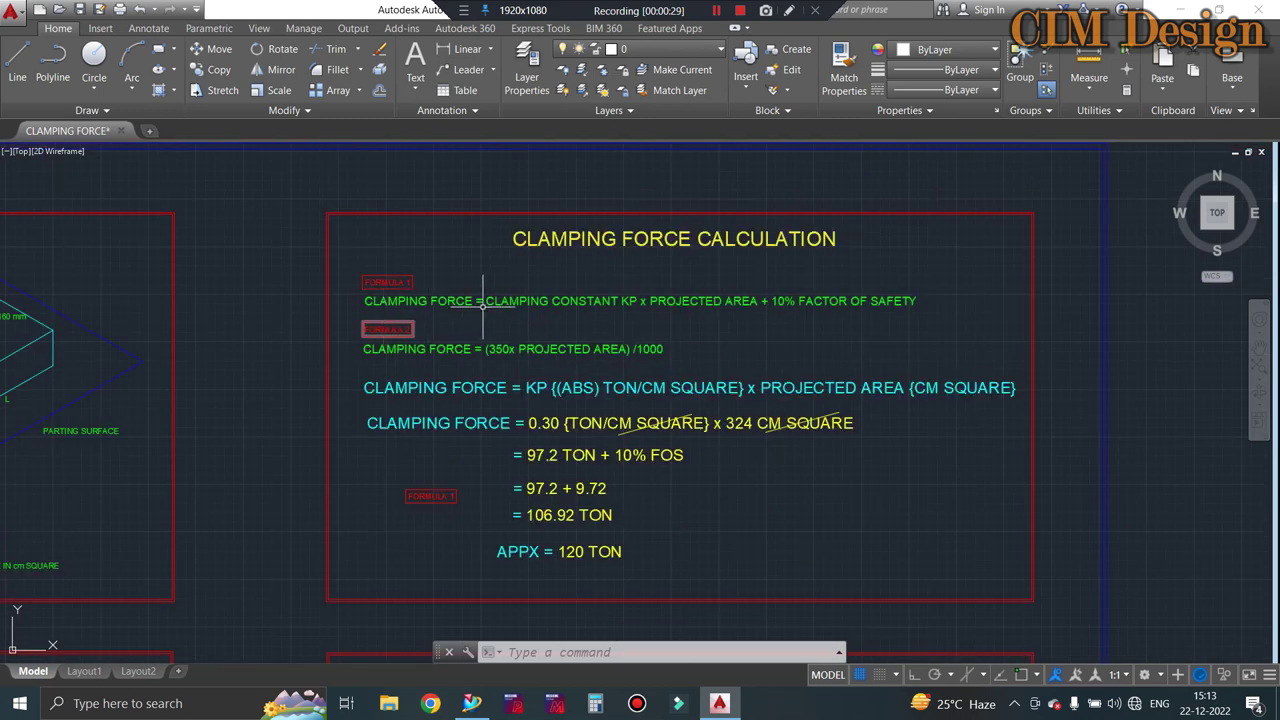
scroll(785, 298, "up", 2)
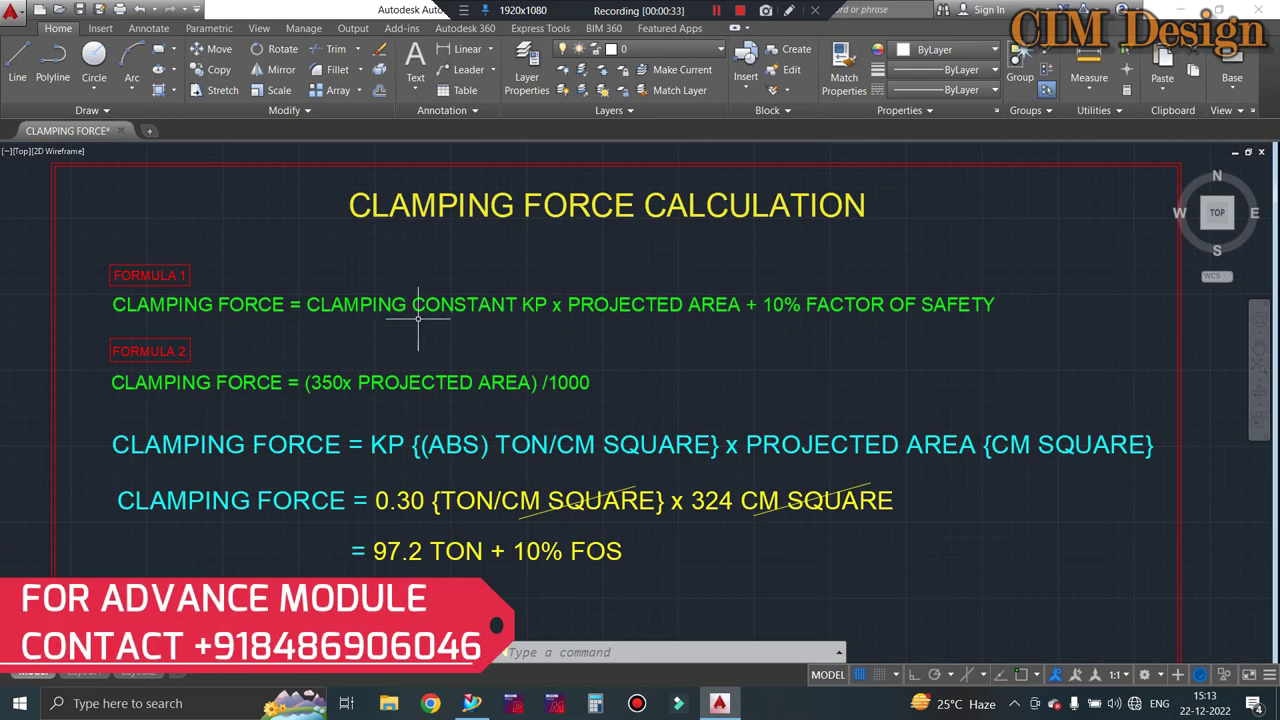
scroll(466, 322, "down", 2)
scroll(450, 345, "up", 2)
scroll(435, 360, "down", 2)
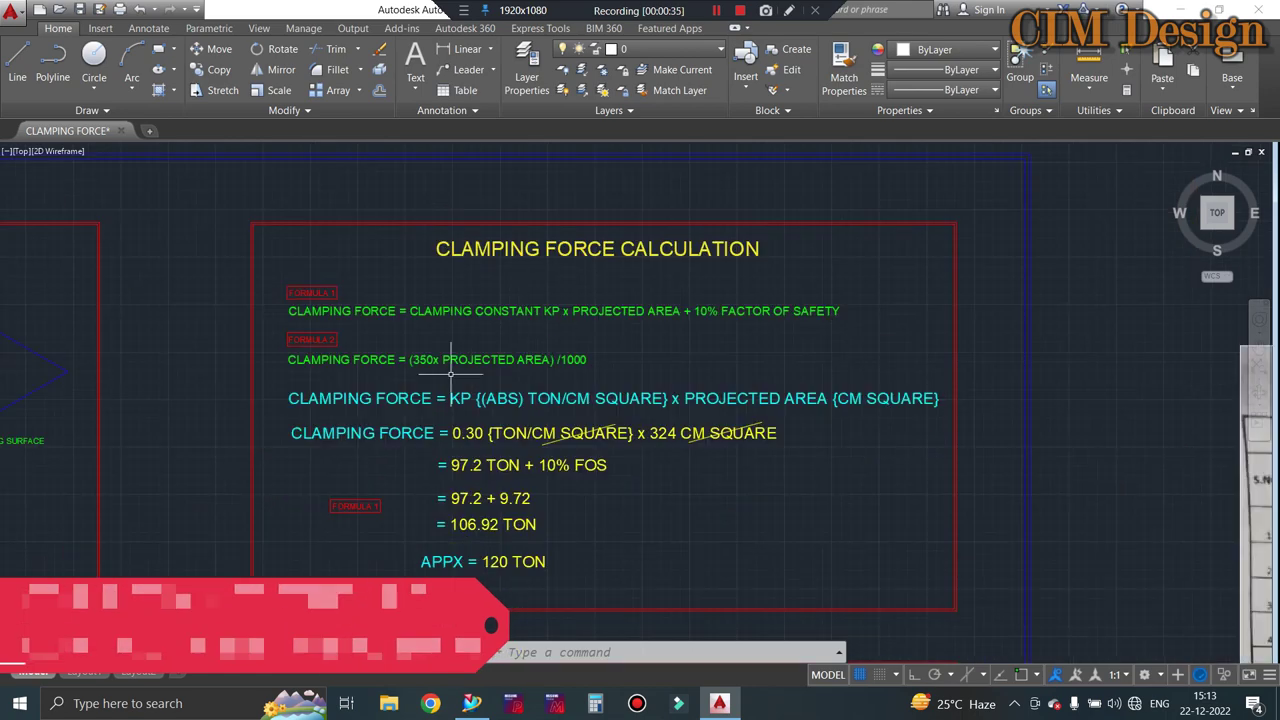
scroll(422, 378, "up", 2)
scroll(480, 360, "up", 1)
scroll(545, 345, "down", 3)
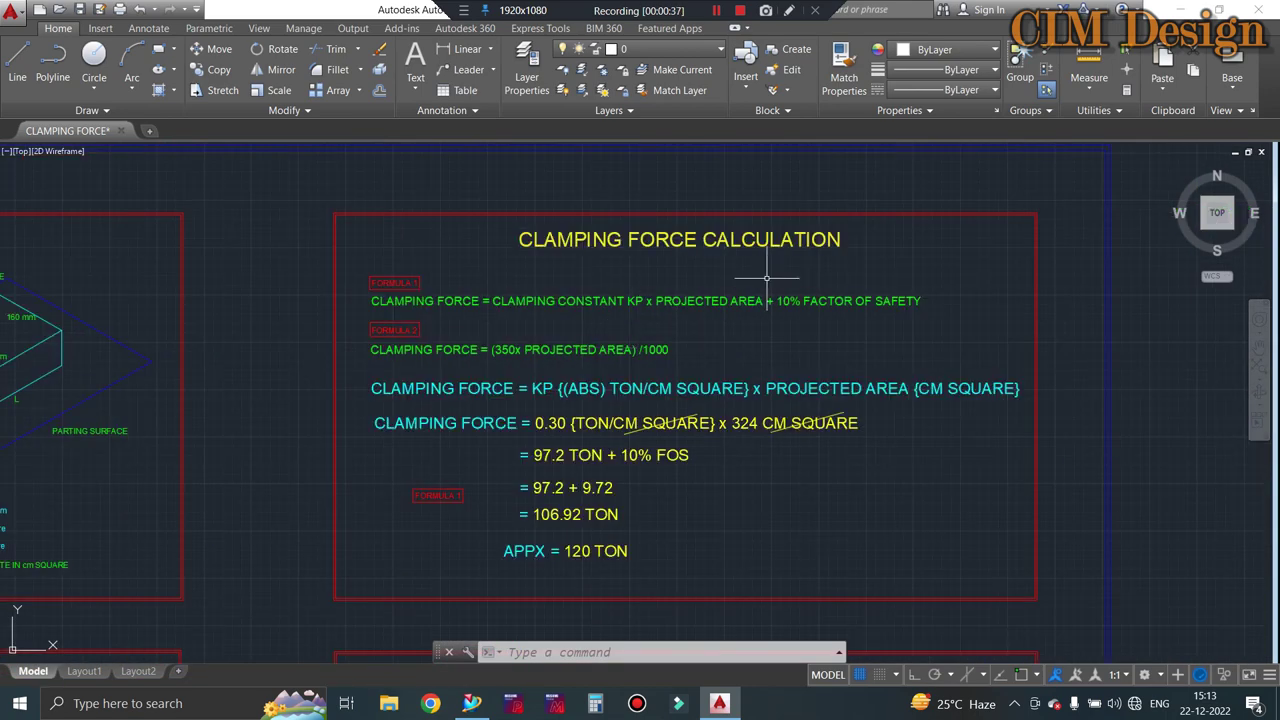
scroll(573, 350, "up", 4)
scroll(571, 360, "up", 2)
scroll(600, 355, "down", 2)
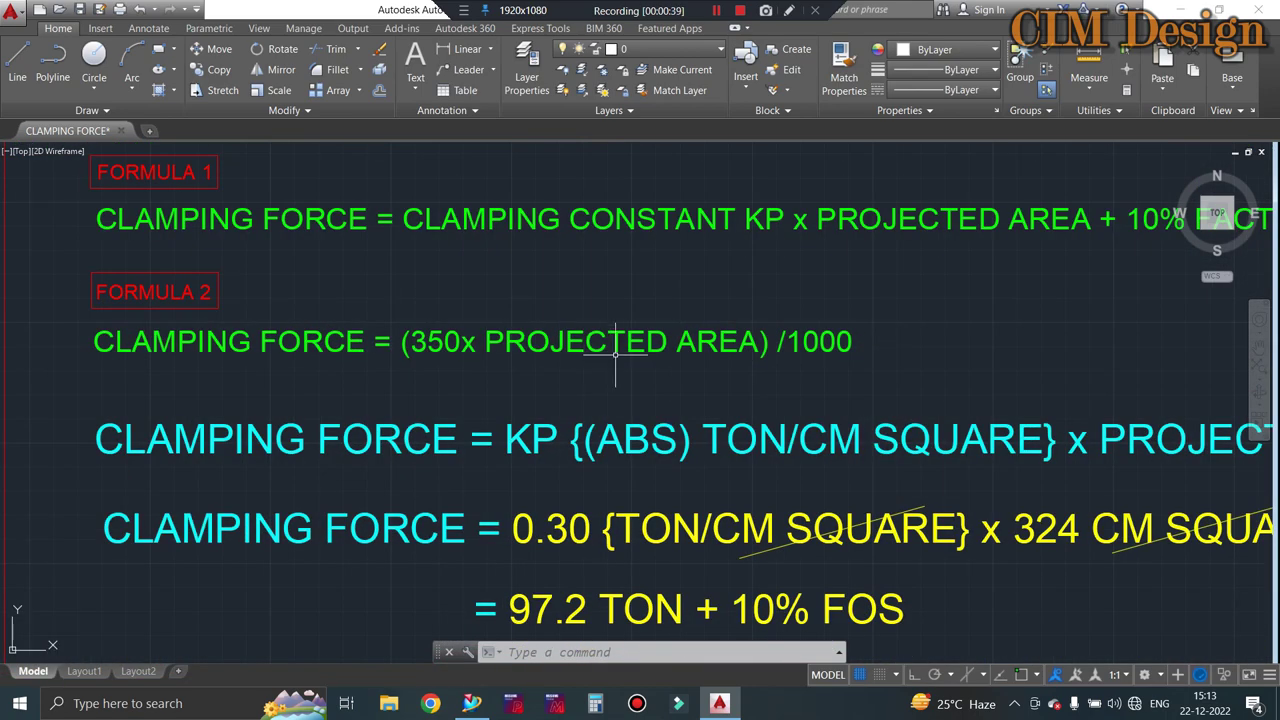
scroll(649, 375, "down", 3)
scroll(655, 360, "up", 3)
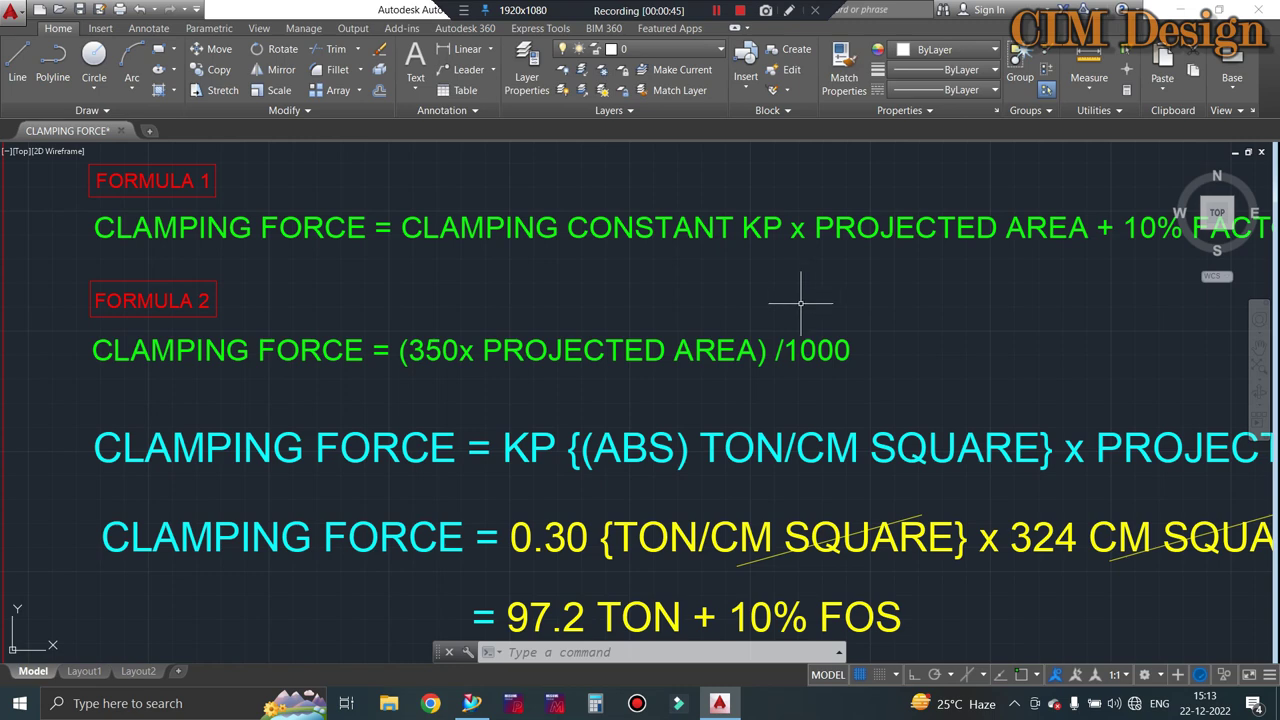
Zoom in on the lower-right plate sketch sized LENGTH 320 and WIDTH 362
scroll(805, 290, "down", 2)
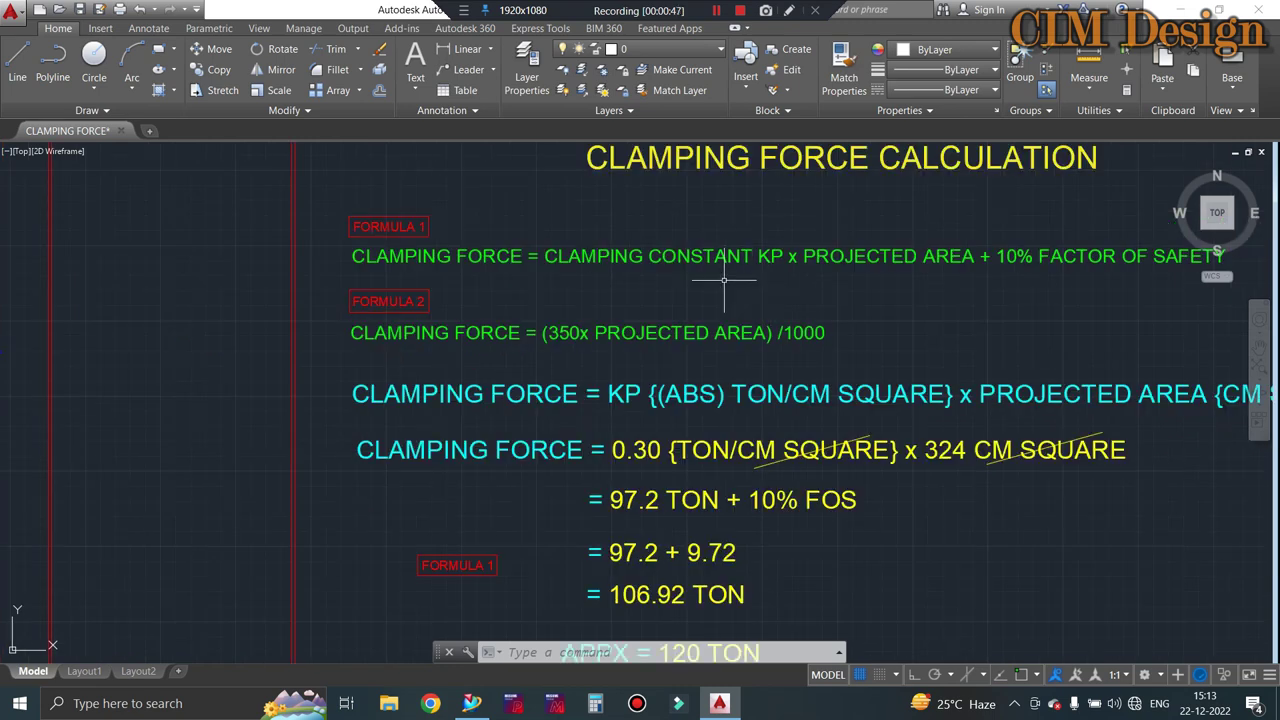
scroll(720, 279, "down", 1)
scroll(711, 287, "down", 2)
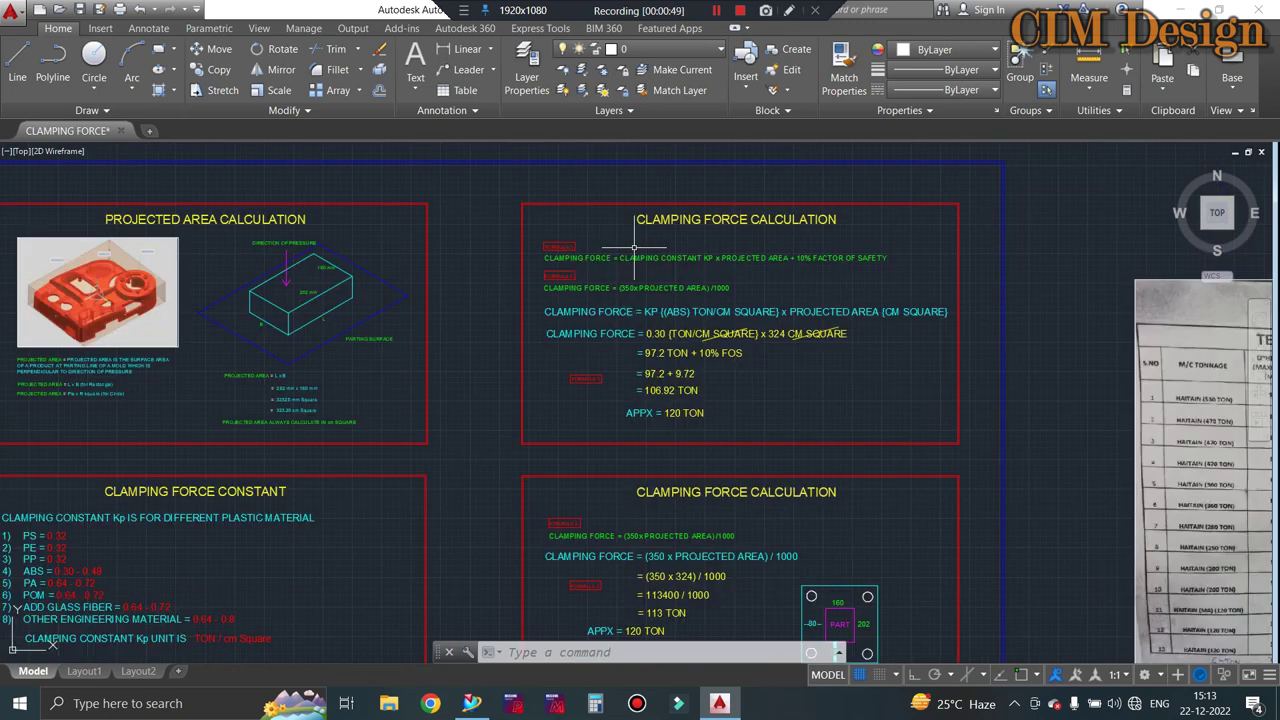
scroll(644, 270, "up", 1)
scroll(650, 400, "up", 2)
scroll(611, 361, "down", 5)
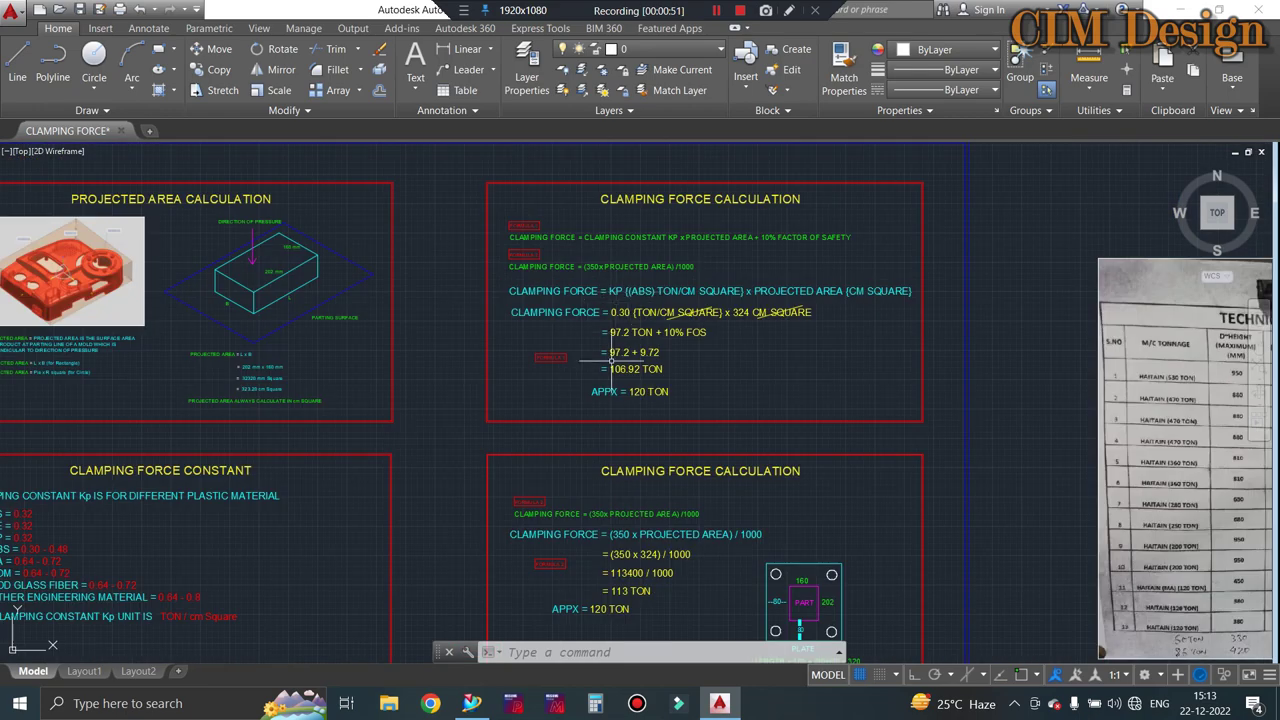
scroll(644, 503, "up", 5)
scroll(644, 503, "down", 3)
scroll(600, 498, "down", 4)
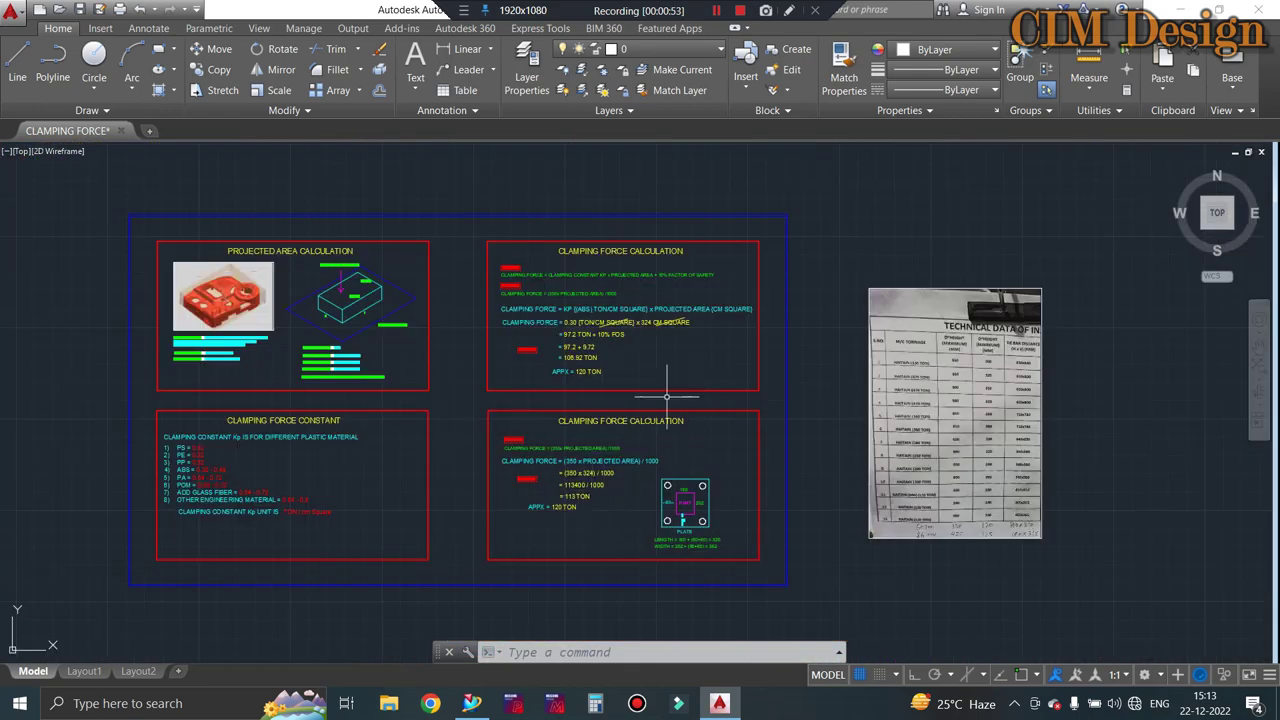
scroll(660, 396, "up", 2)
scroll(576, 332, "down", 2)
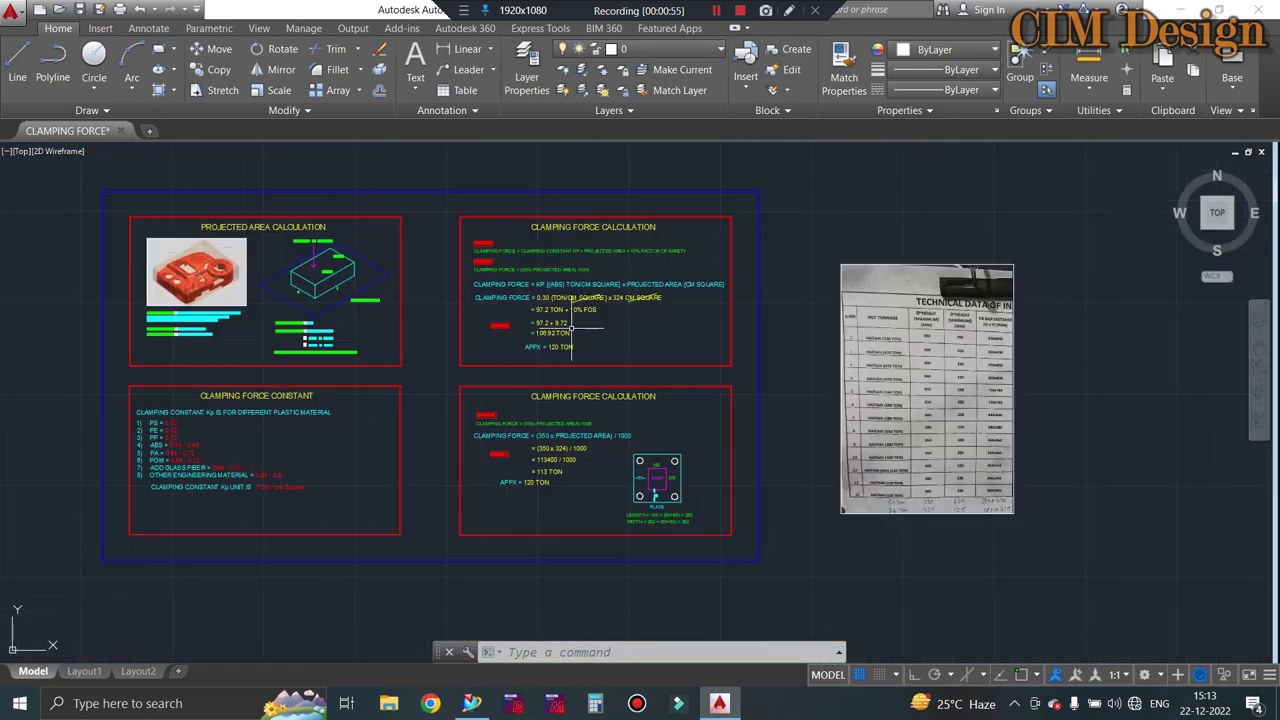
scroll(711, 535, "up", 2)
Zoom into the technical data photo to read the 120 TON machine rows
scroll(680, 505, "up", 4)
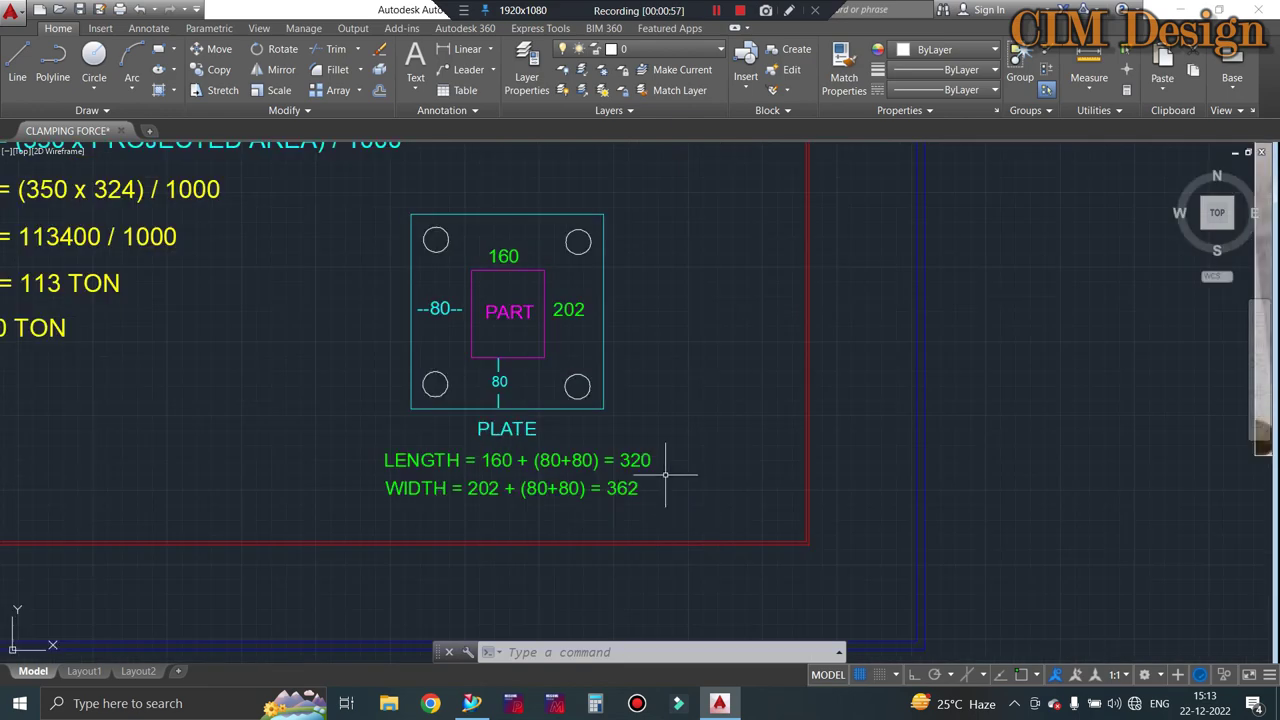
scroll(500, 420, "down", 2)
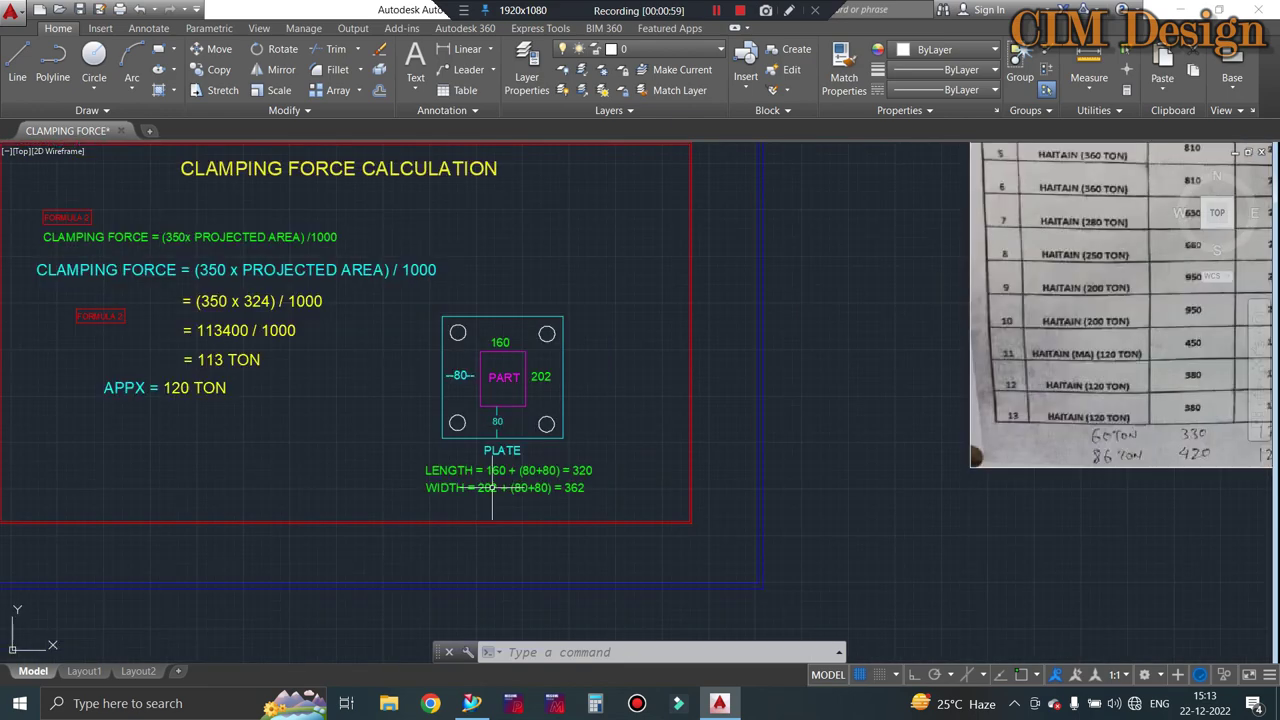
scroll(480, 430, "down", 2)
scroll(731, 532, "down", 2)
scroll(623, 463, "up", 3)
scroll(657, 475, "up", 1)
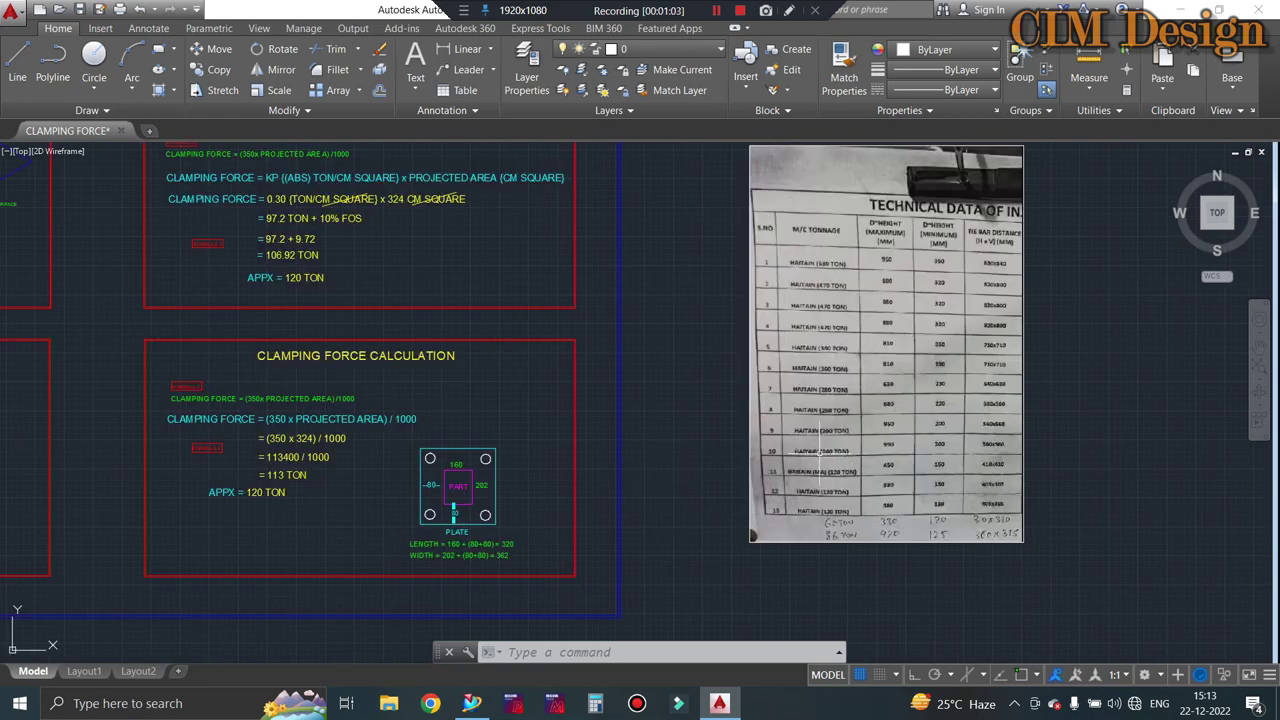
scroll(840, 500, "up", 2)
scroll(841, 540, "up", 2)
scroll(842, 556, "up", 2)
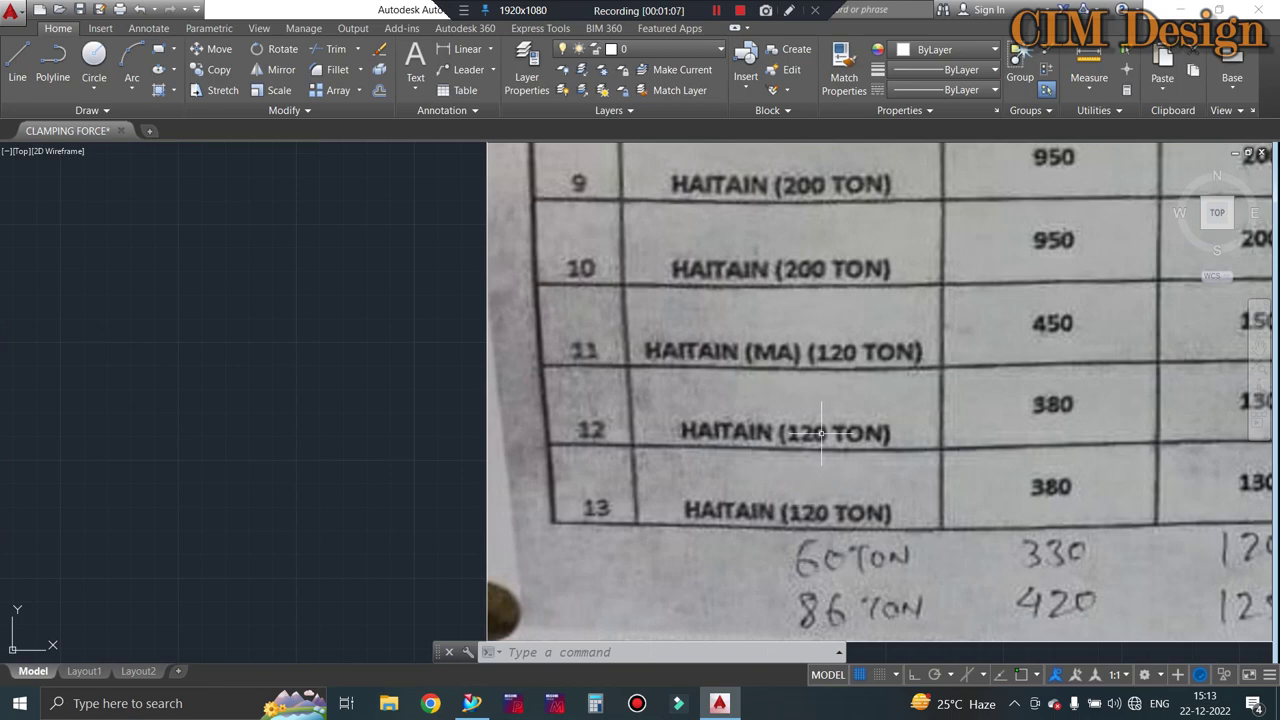
Zoom back out so all four calculation sheets are visible
scroll(810, 275, "down", 5)
scroll(825, 300, "down", 2)
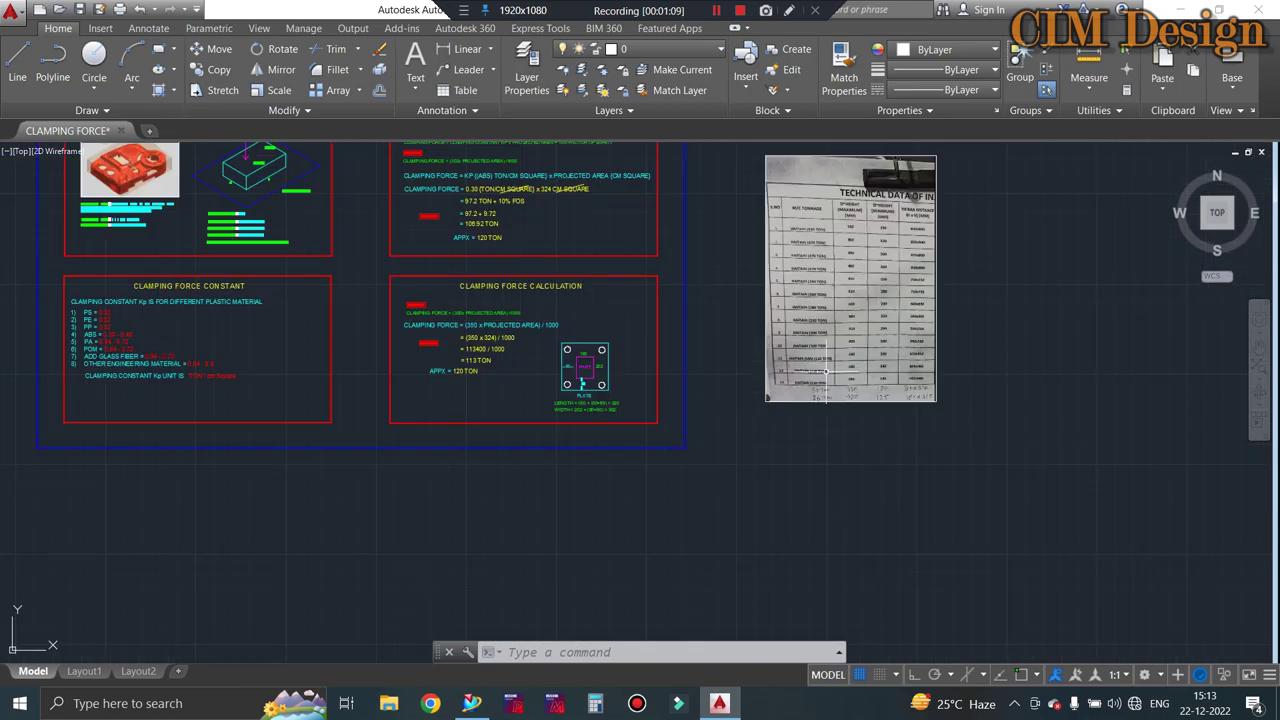
scroll(840, 325, "down", 2)
scroll(846, 337, "up", 2)
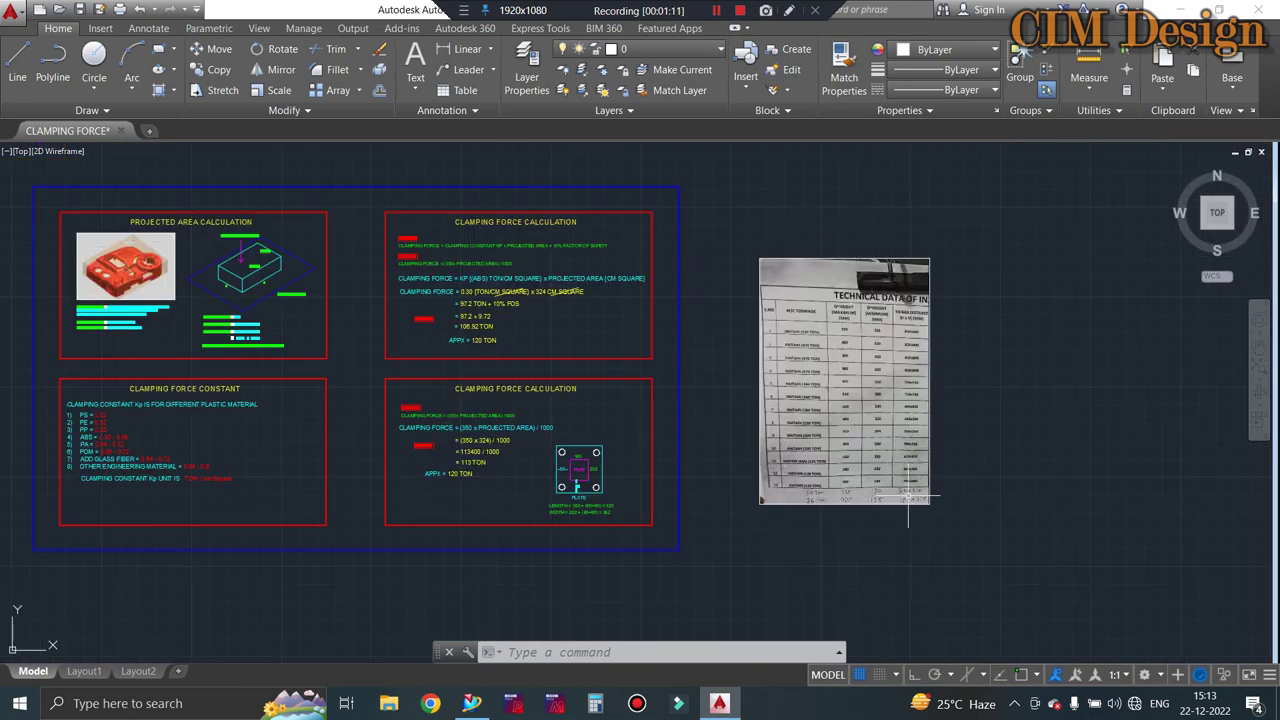
scroll(868, 414, "up", 2)
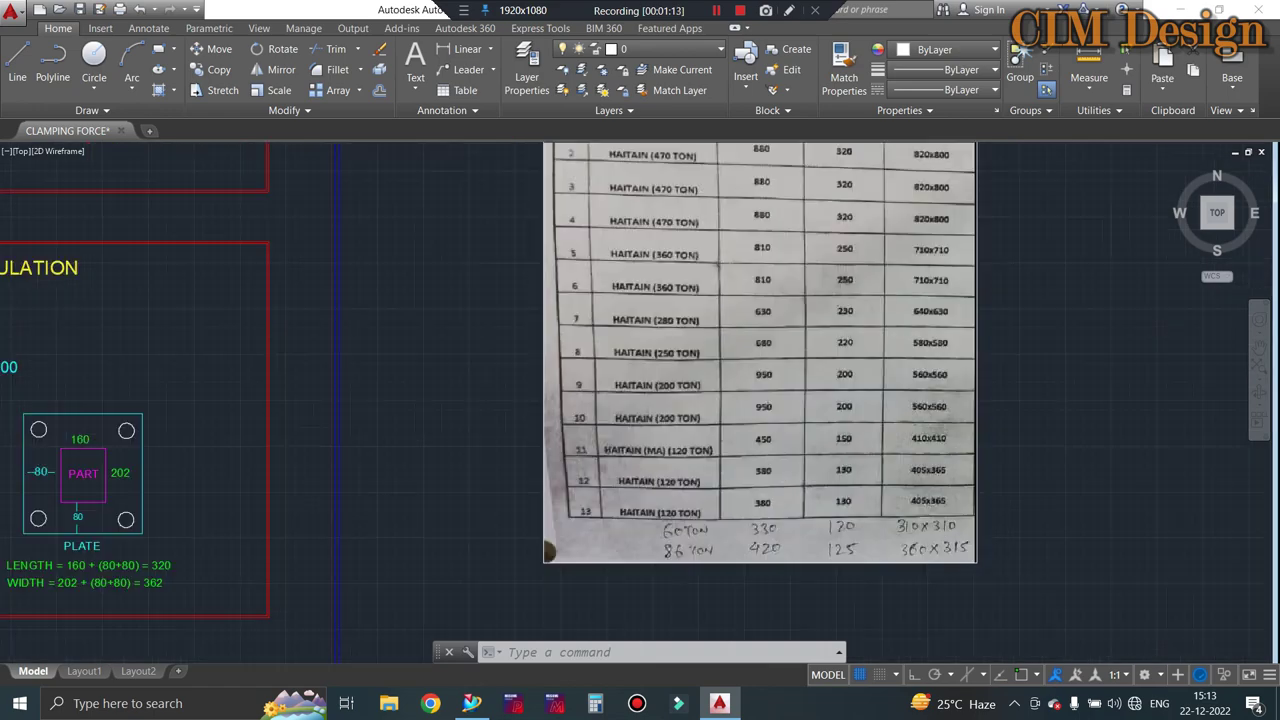
scroll(900, 480, "up", 2)
scroll(955, 470, "down", 2)
scroll(955, 470, "down", 2)
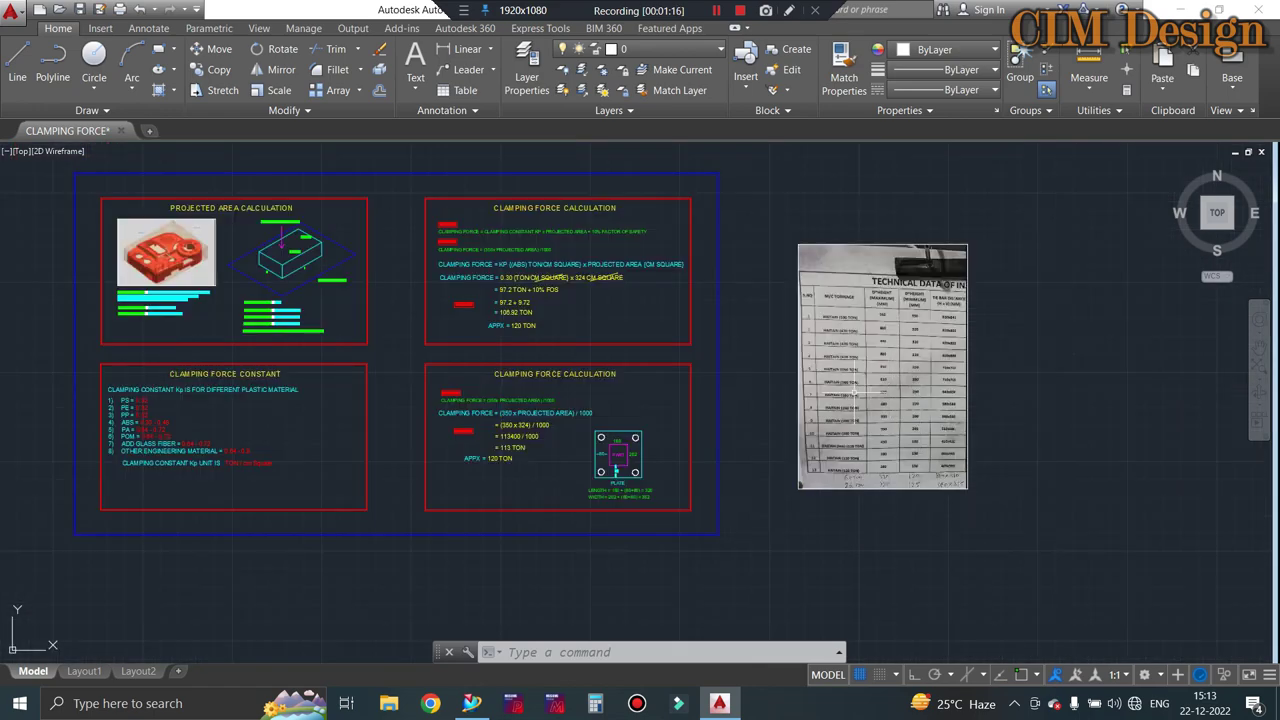
Zoom across the four panels, ending on the Projected Area panel's 202 mm × 160 mm box
scroll(931, 403, "down", 2)
scroll(506, 386, "up", 2)
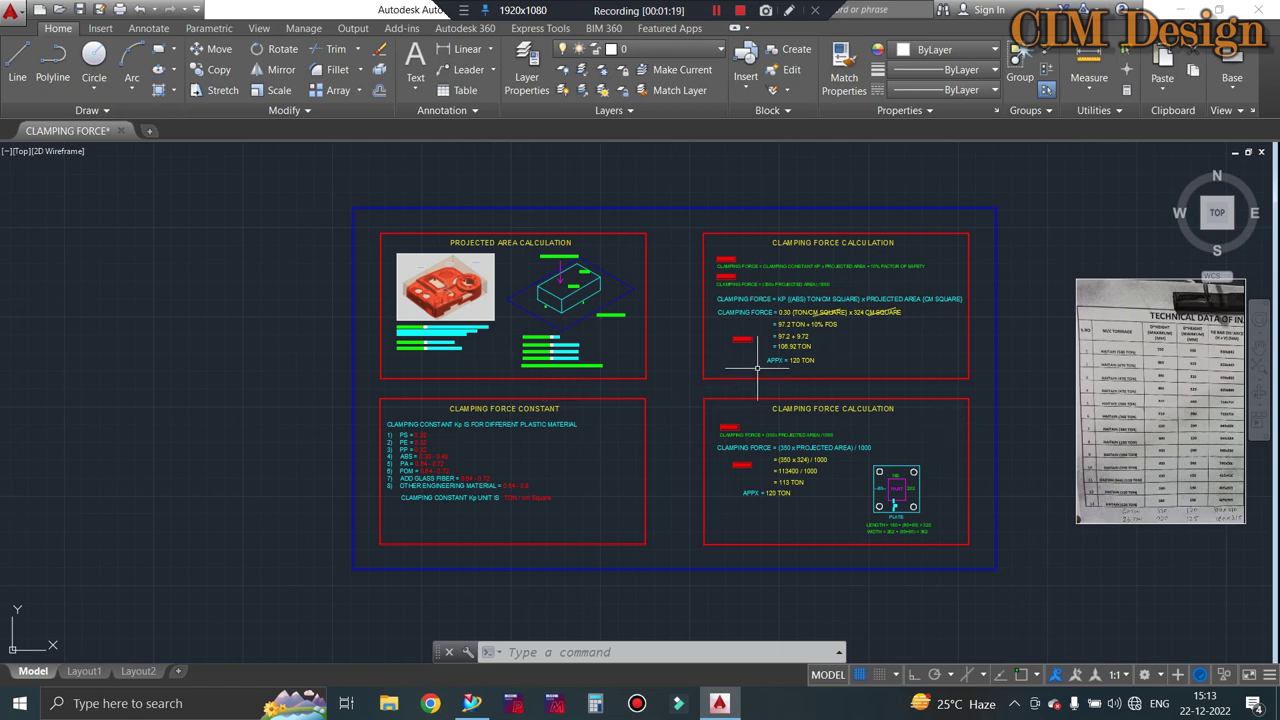
scroll(757, 368, "up", 2)
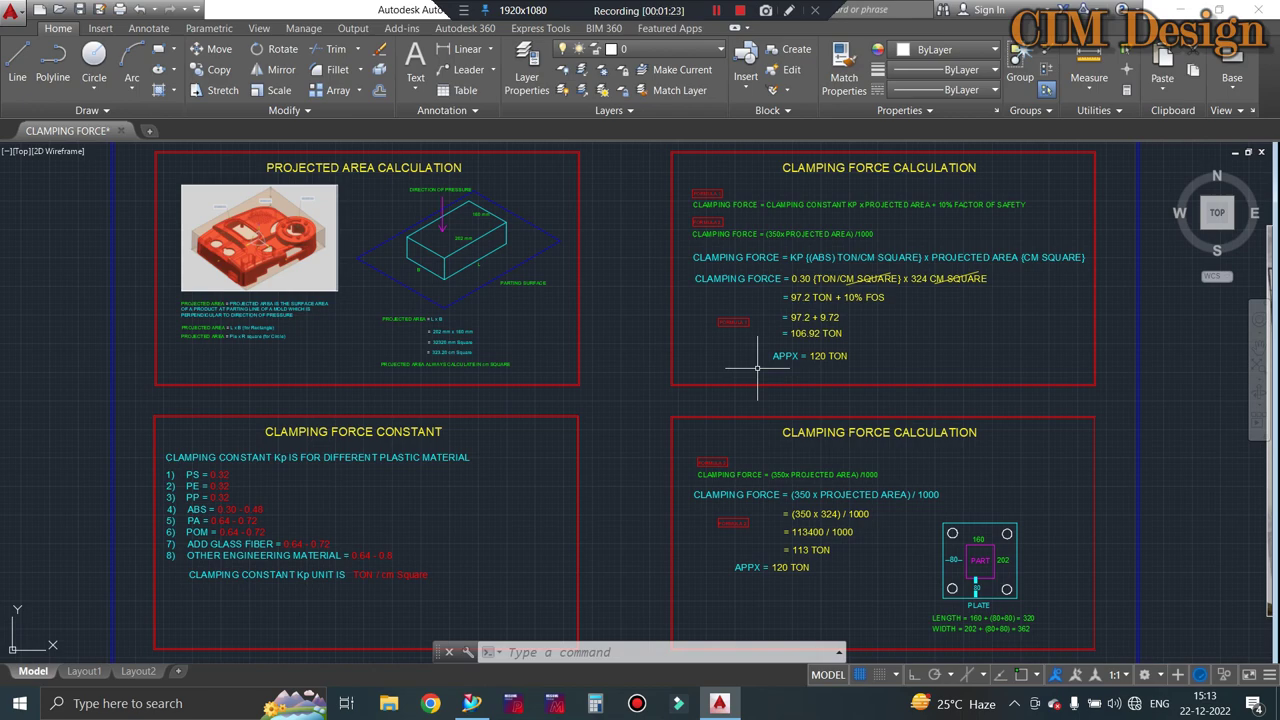
scroll(580, 371, "down", 2)
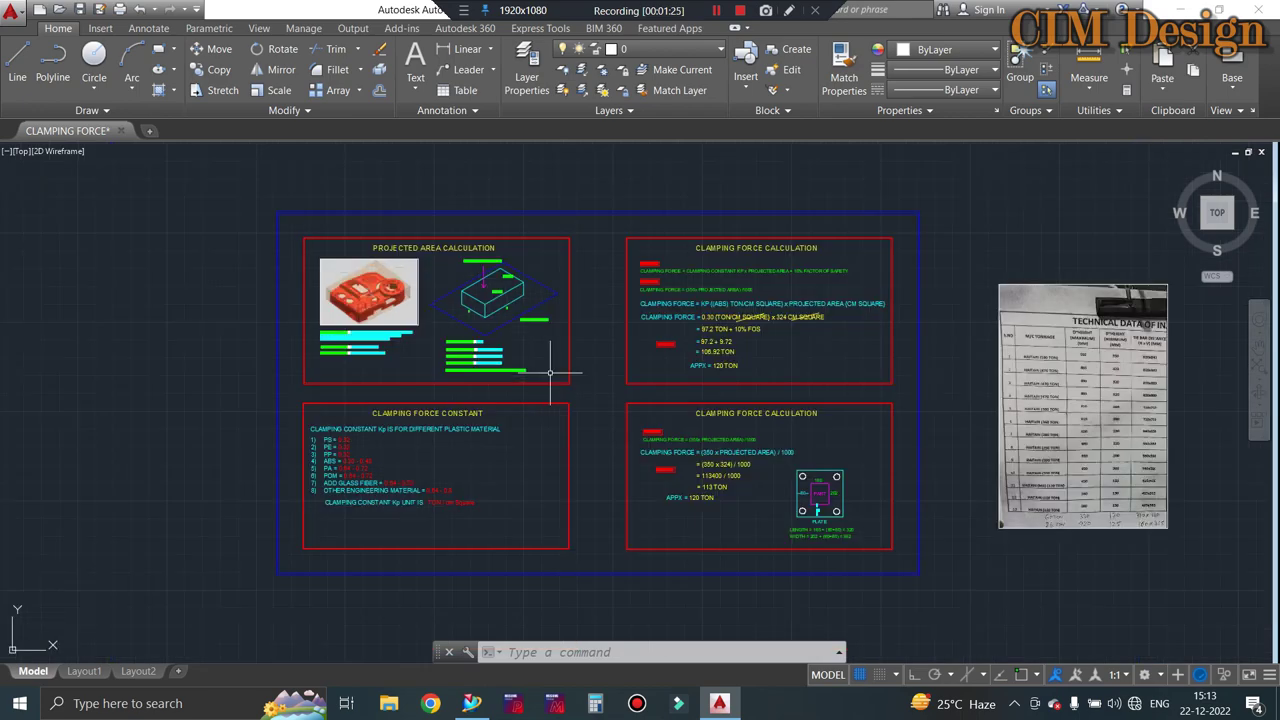
scroll(662, 382, "up", 2)
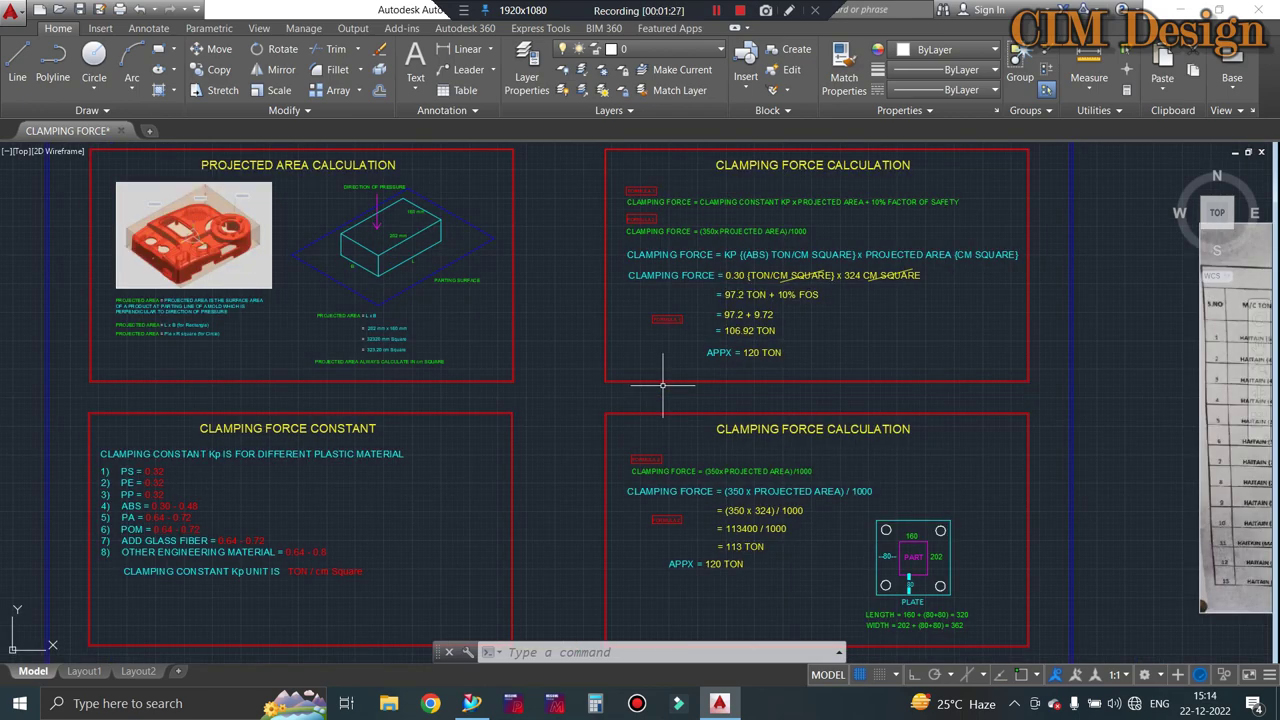
scroll(640, 376, "down", 2)
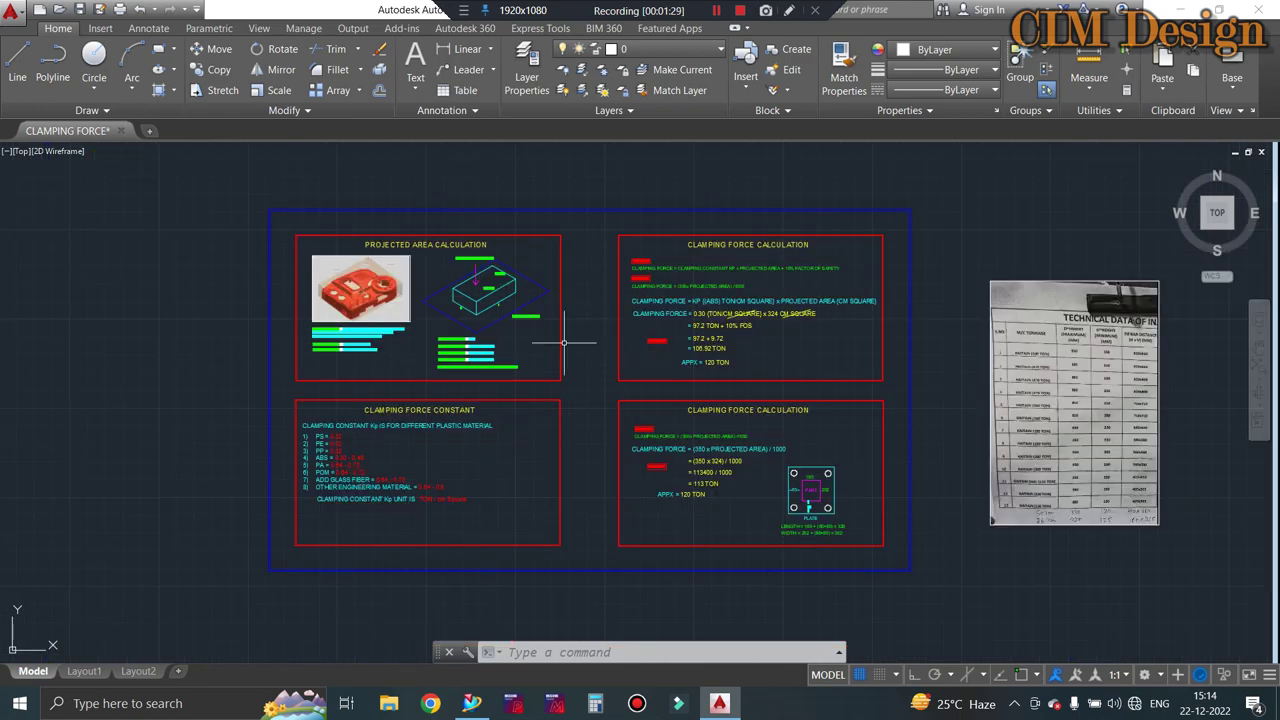
scroll(390, 280, "up", 1)
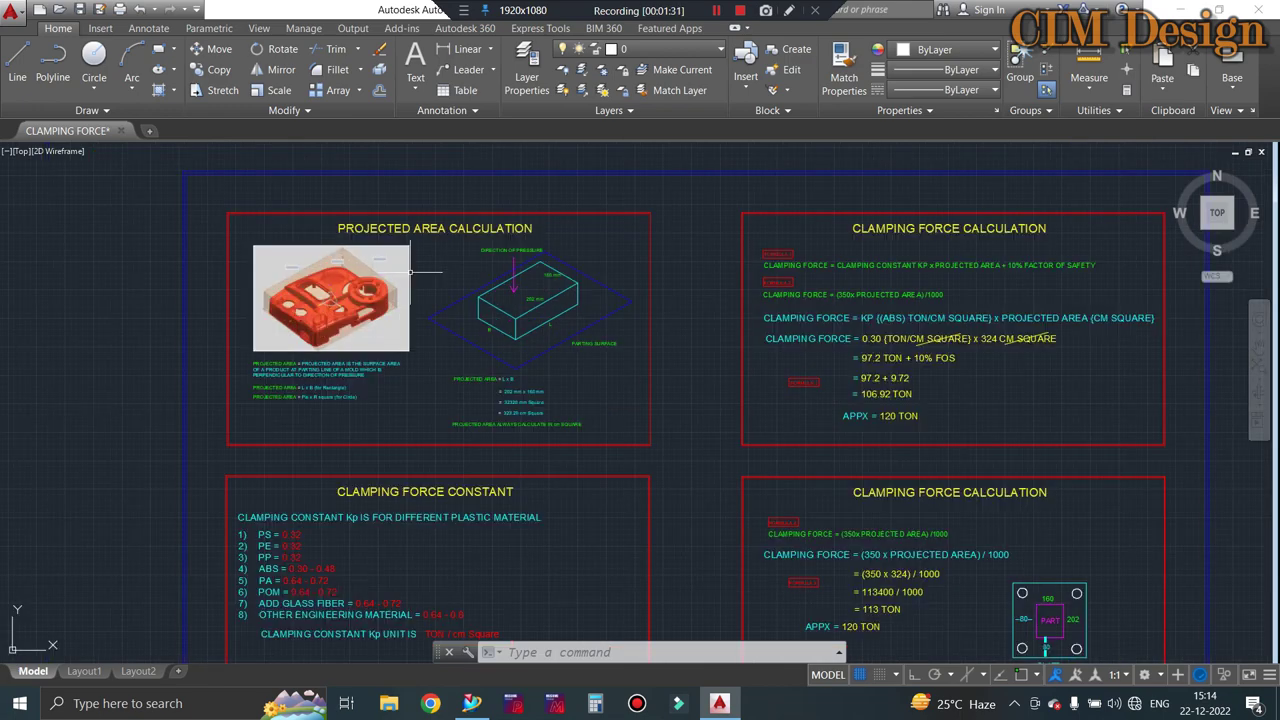
scroll(320, 228, "up", 2)
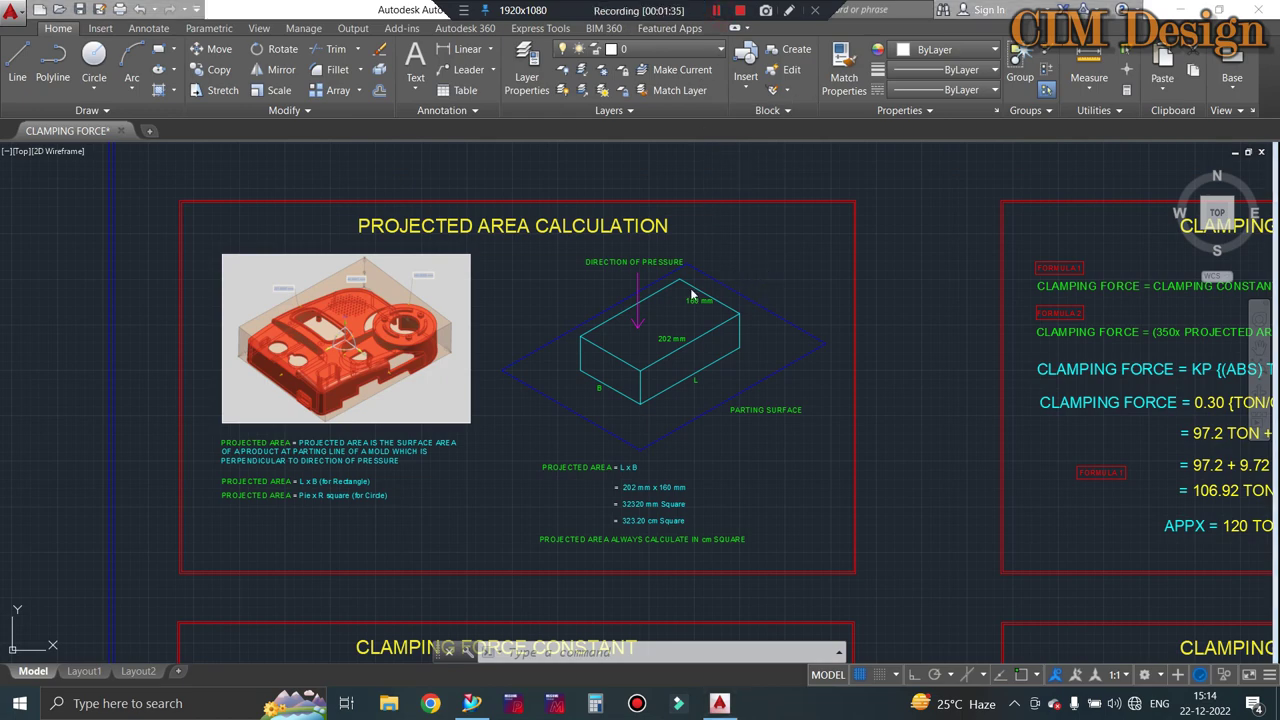
scroll(690, 288, "down", 2)
scroll(880, 295, "down", 3)
scroll(904, 300, "up", 4)
scroll(837, 288, "up", 2)
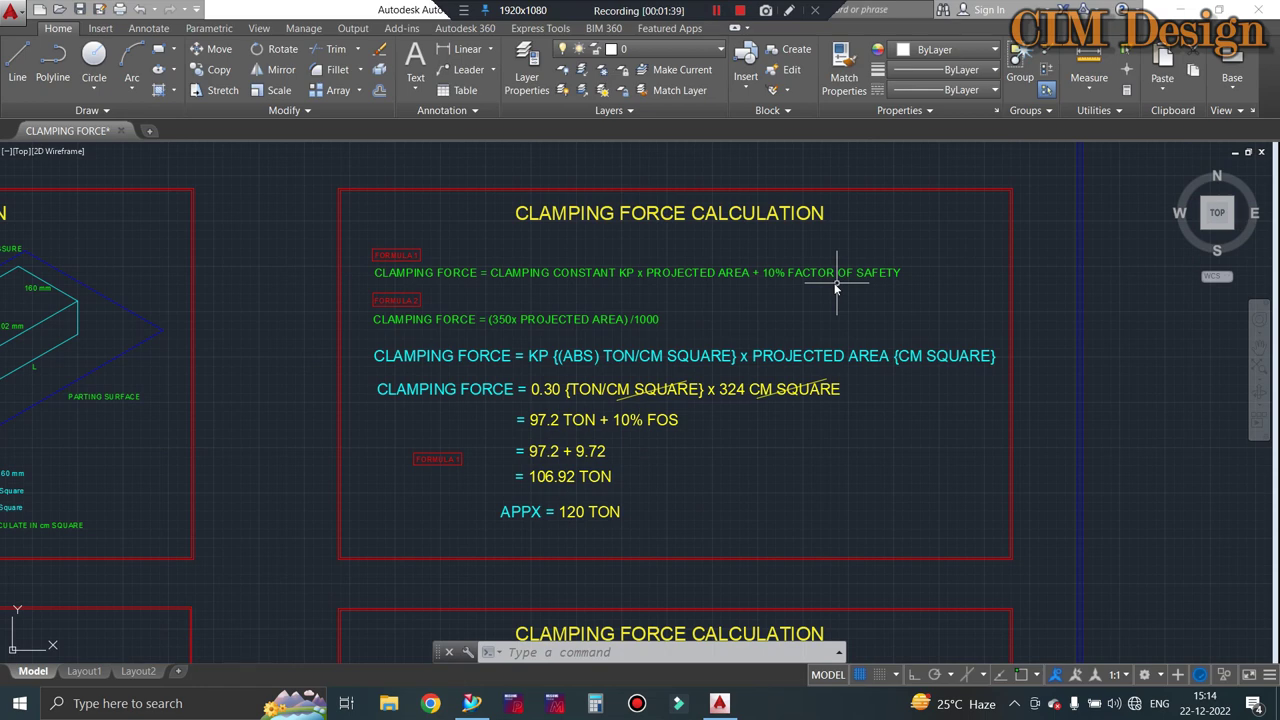
scroll(837, 288, "down", 2)
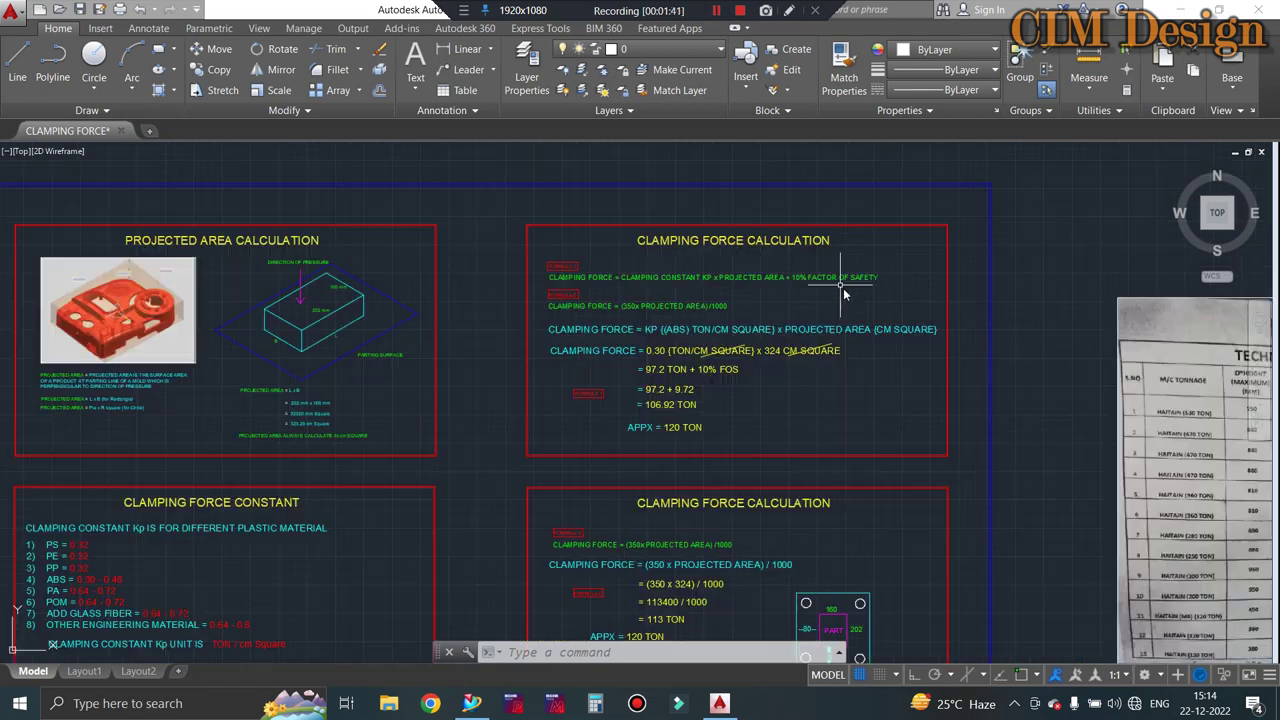
scroll(692, 283, "down", 2)
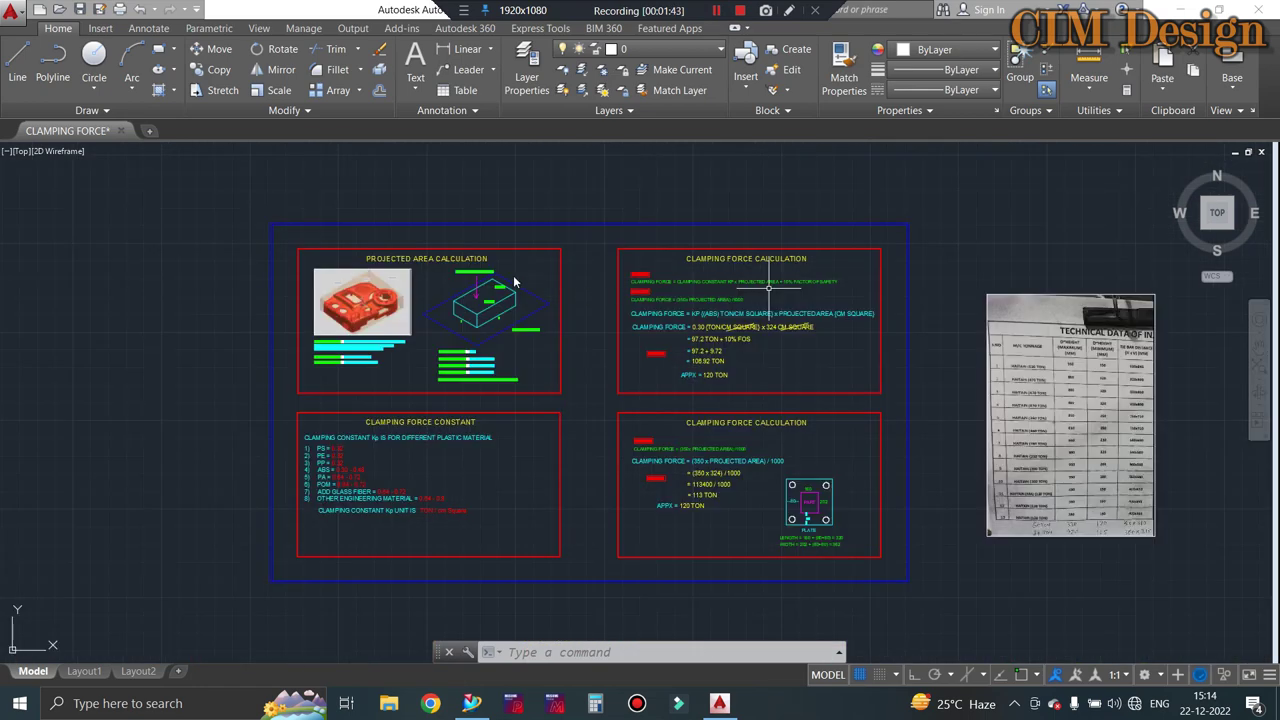
scroll(480, 285, "up", 4)
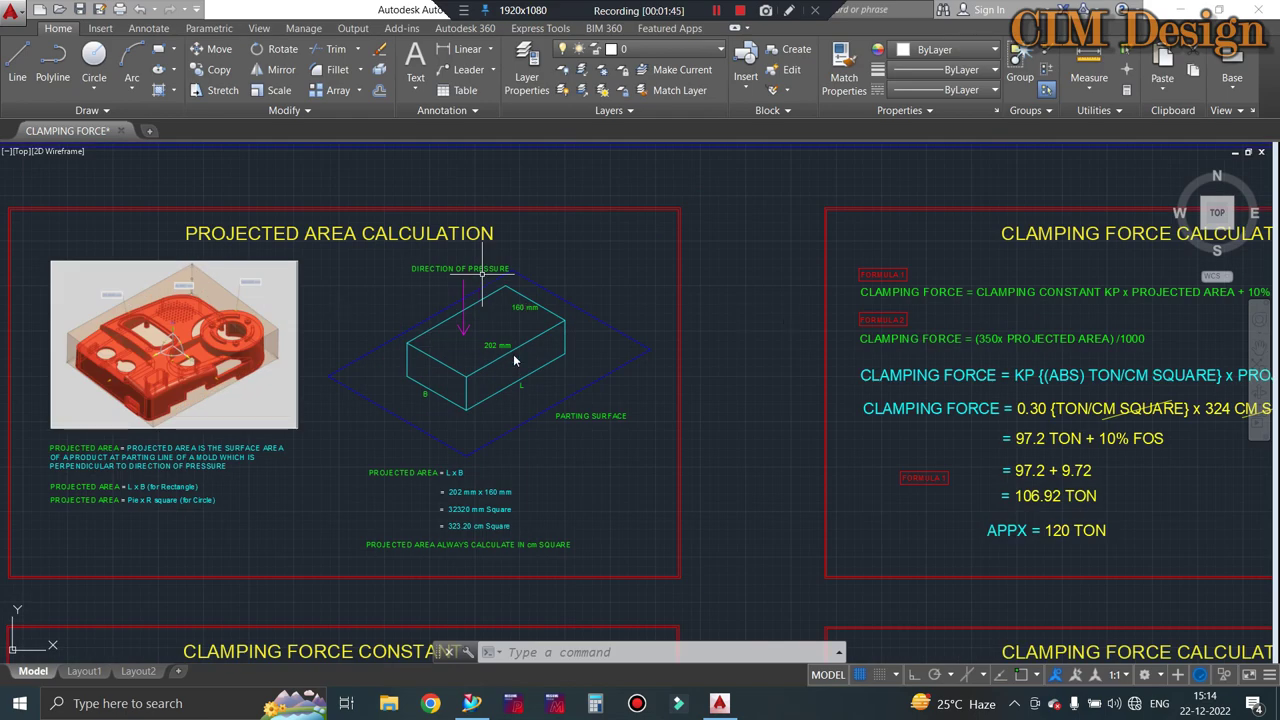
scroll(737, 354, "down", 2)
scroll(401, 345, "up", 2)
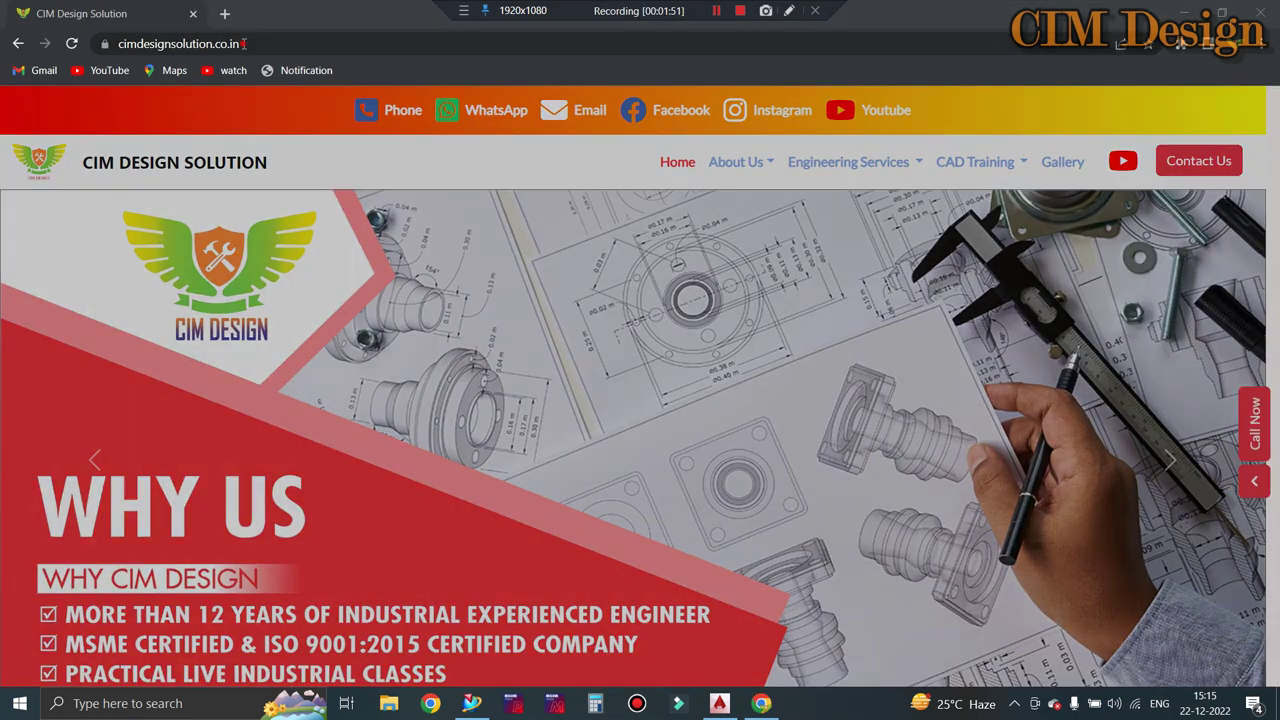
Dismiss the Connect With Us pop-up and view the CIM Design Solution gallery page
left_click(212, 43)
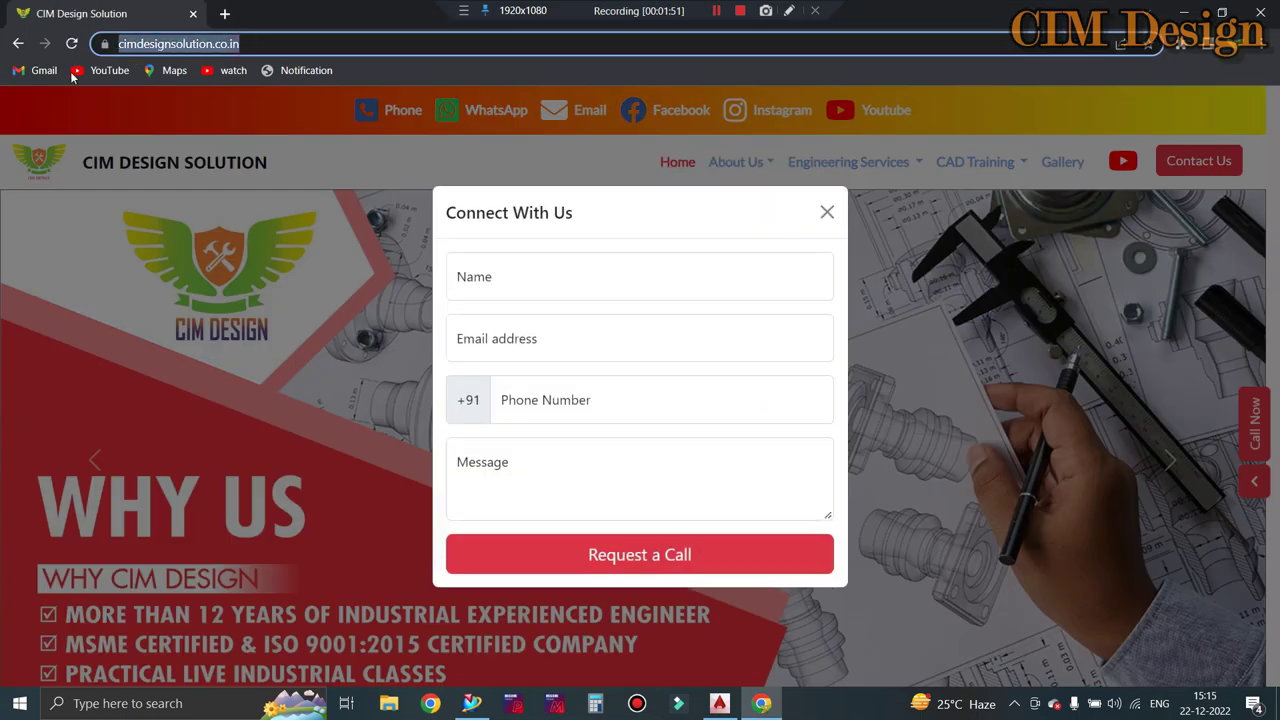
left_click(827, 212)
mouse_move(848, 162)
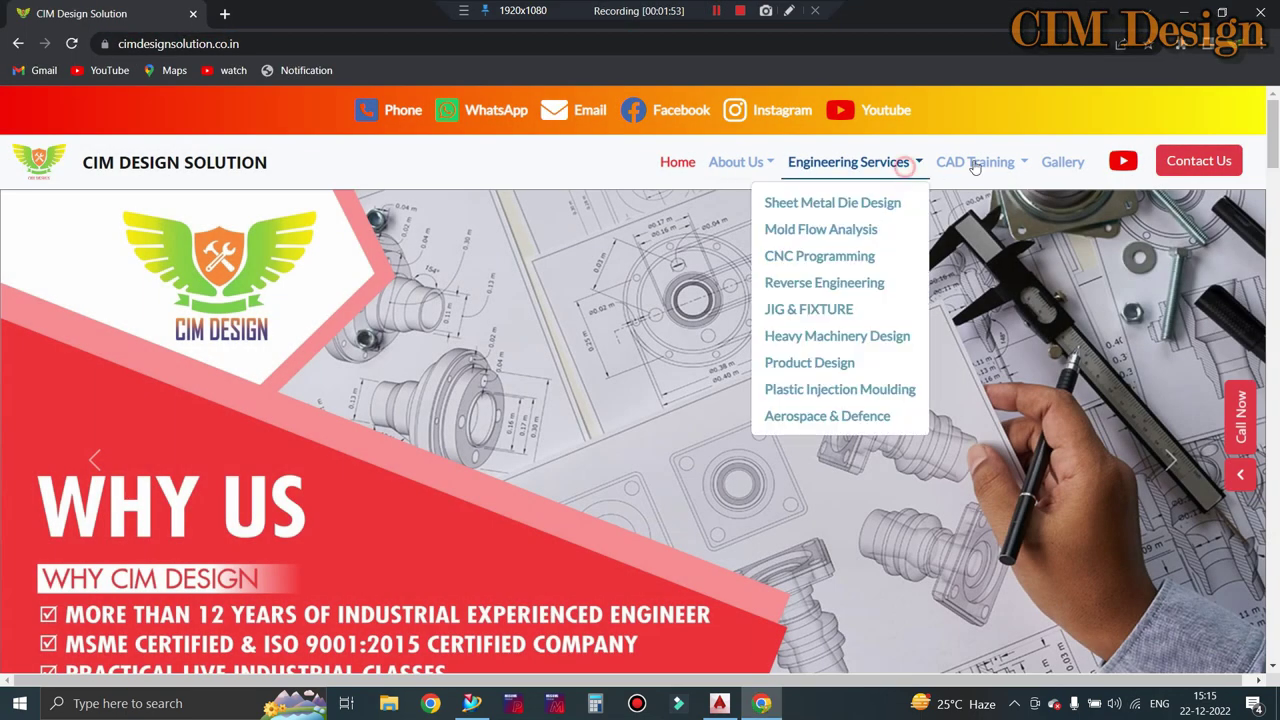
left_click(1062, 161)
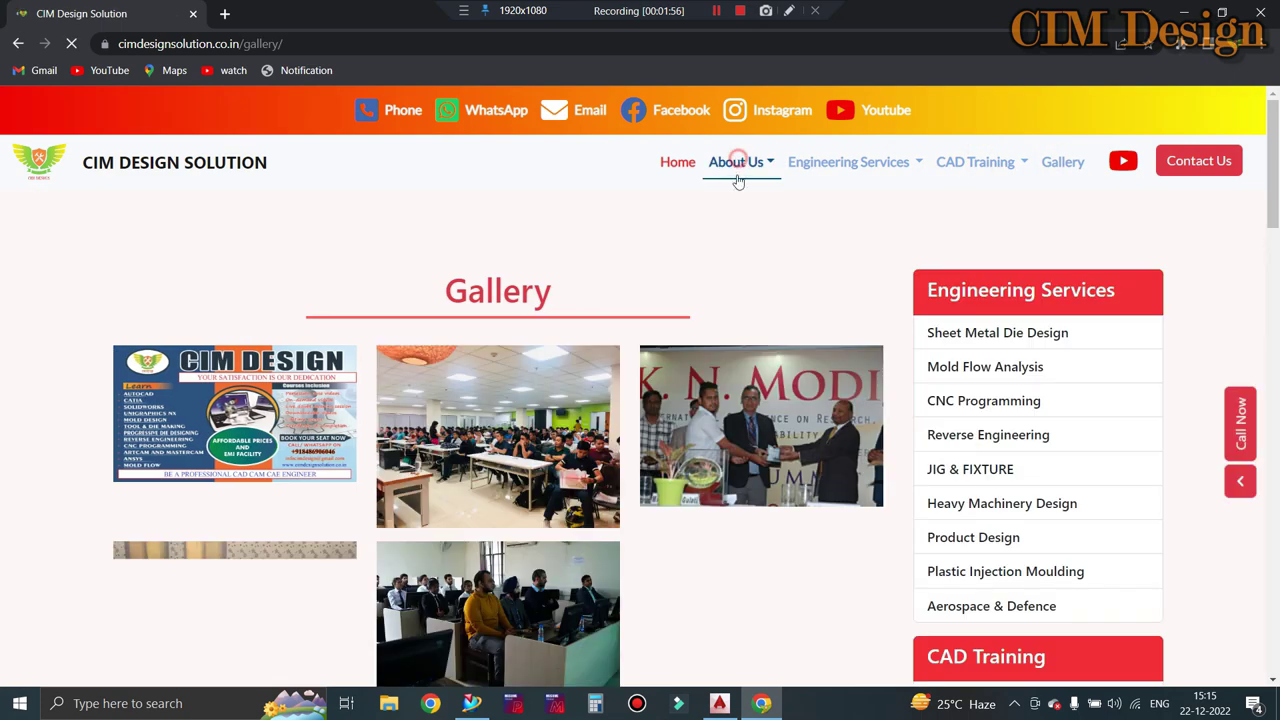
Browse the About Us > Careers page, then return to the AutoCAD drawing
left_click(738, 161)
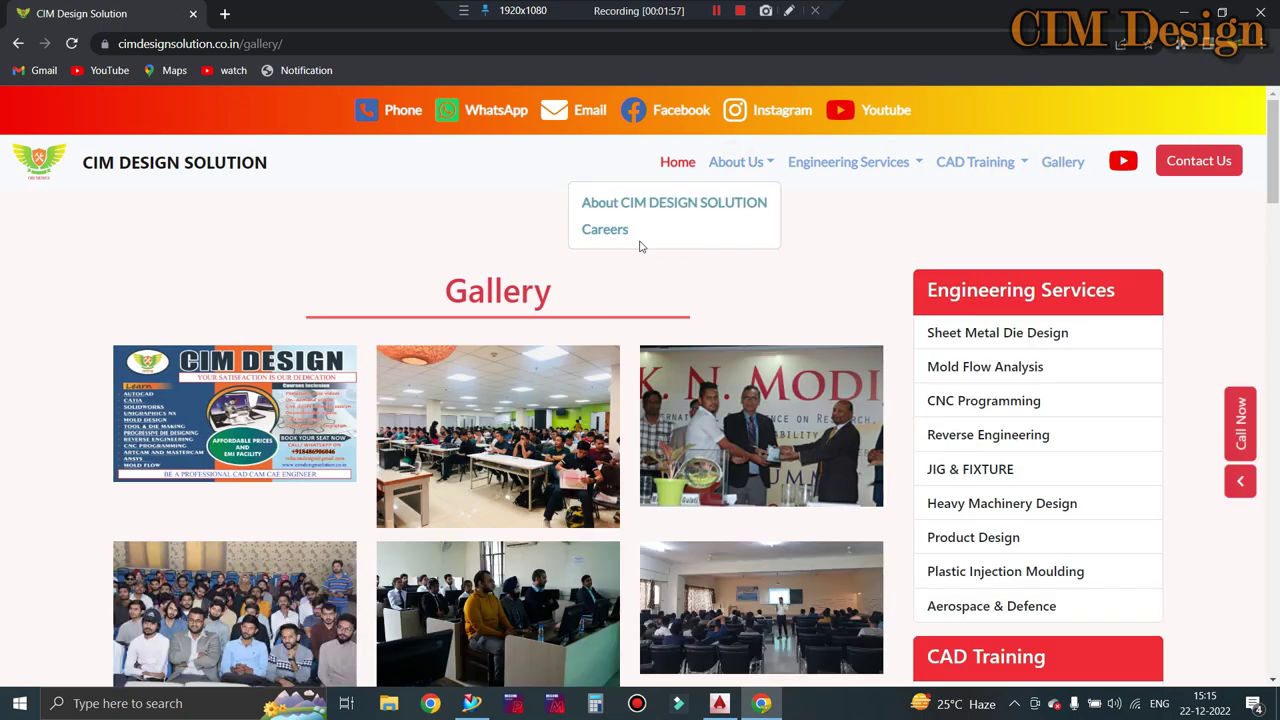
left_click(623, 232)
scroll(617, 421, "down", 2)
scroll(615, 422, "down", 6)
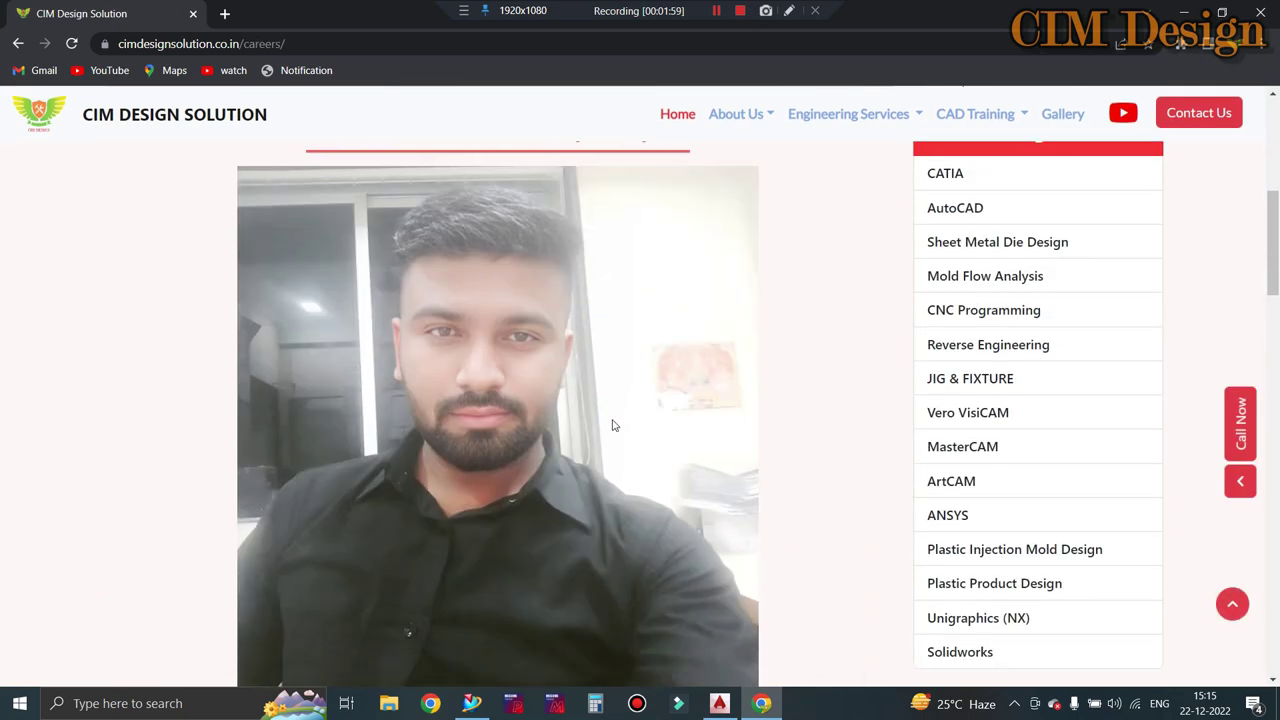
scroll(613, 423, "down", 3)
scroll(580, 460, "down", 7)
scroll(554, 505, "up", 3)
scroll(564, 513, "up", 7)
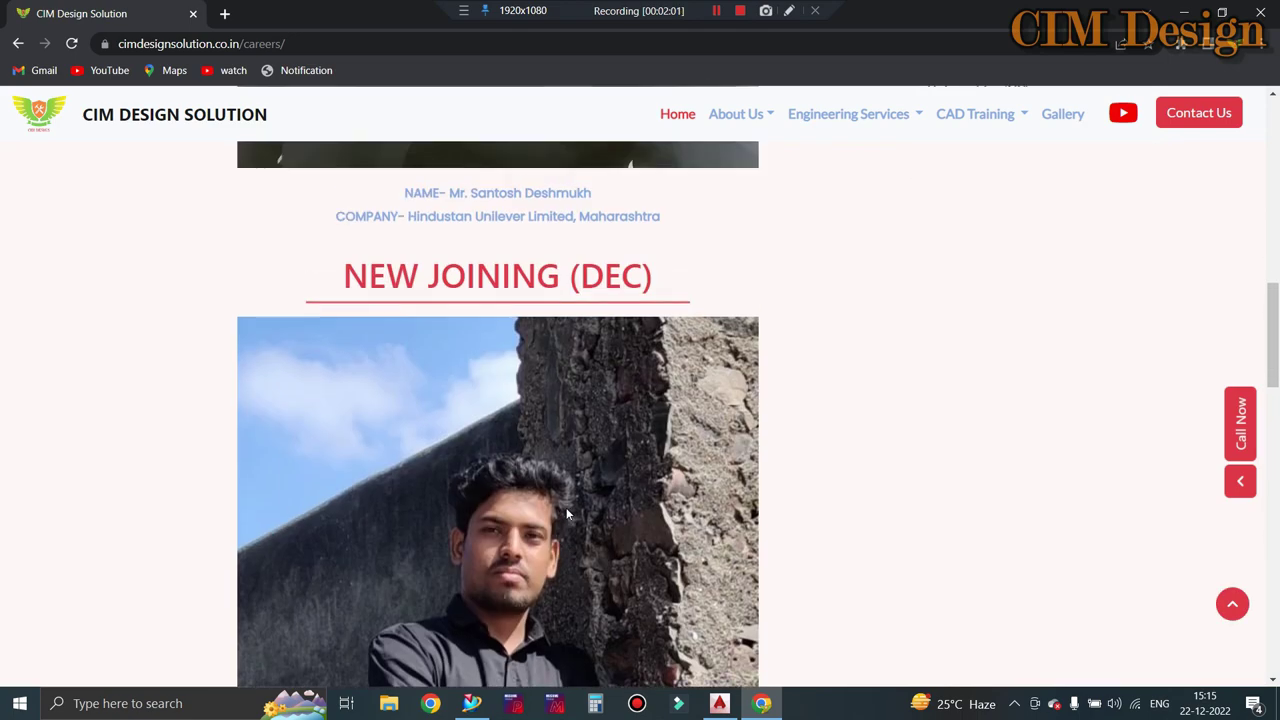
scroll(566, 510, "up", 5)
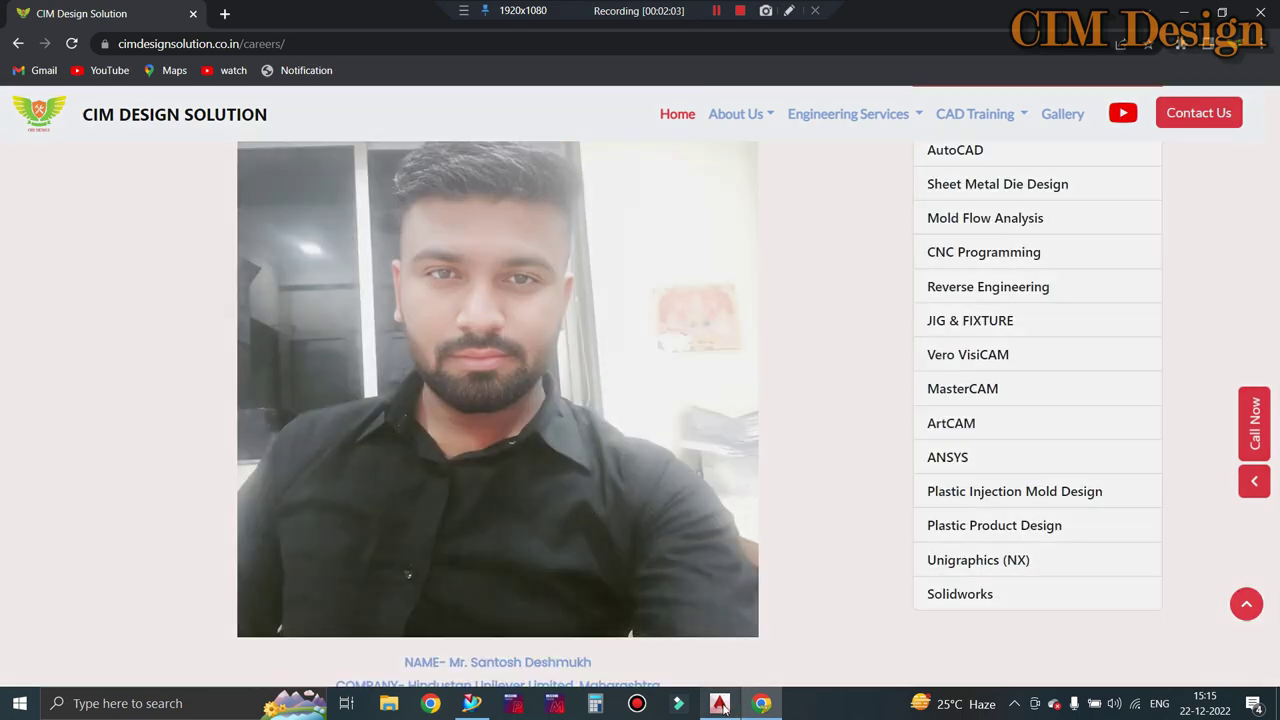
left_click(719, 703)
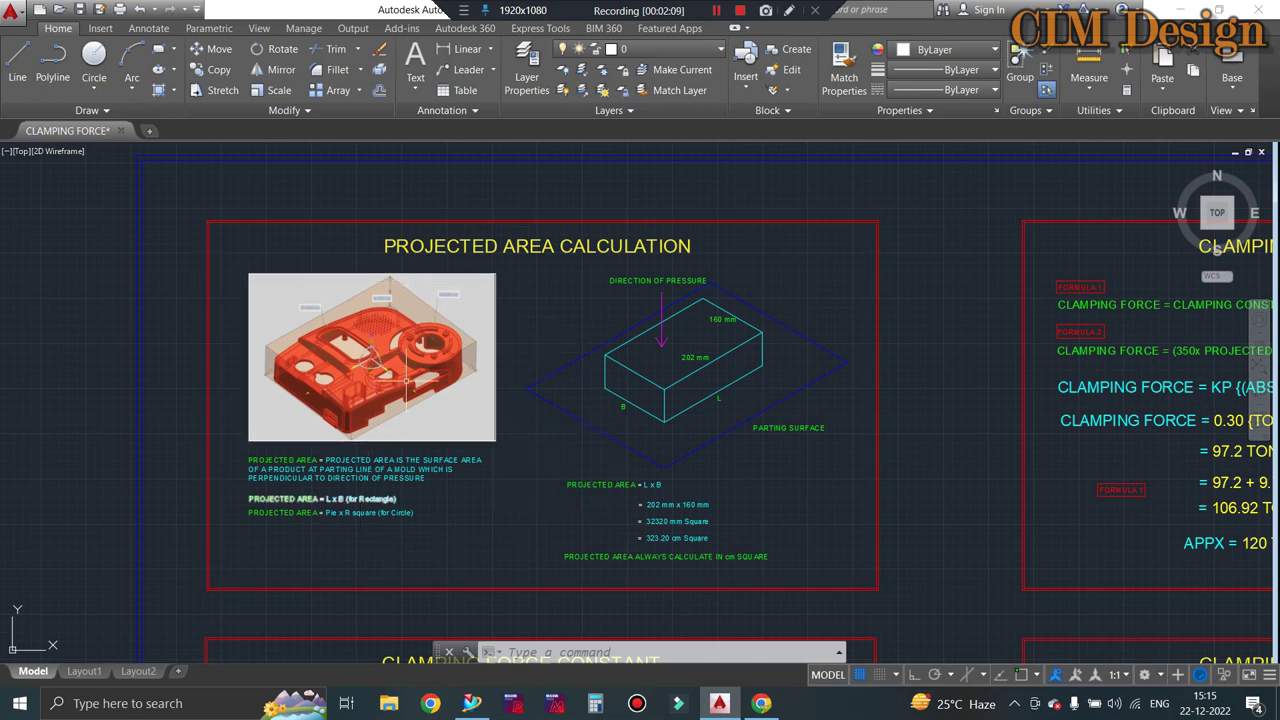
scroll(345, 466, "up", 2)
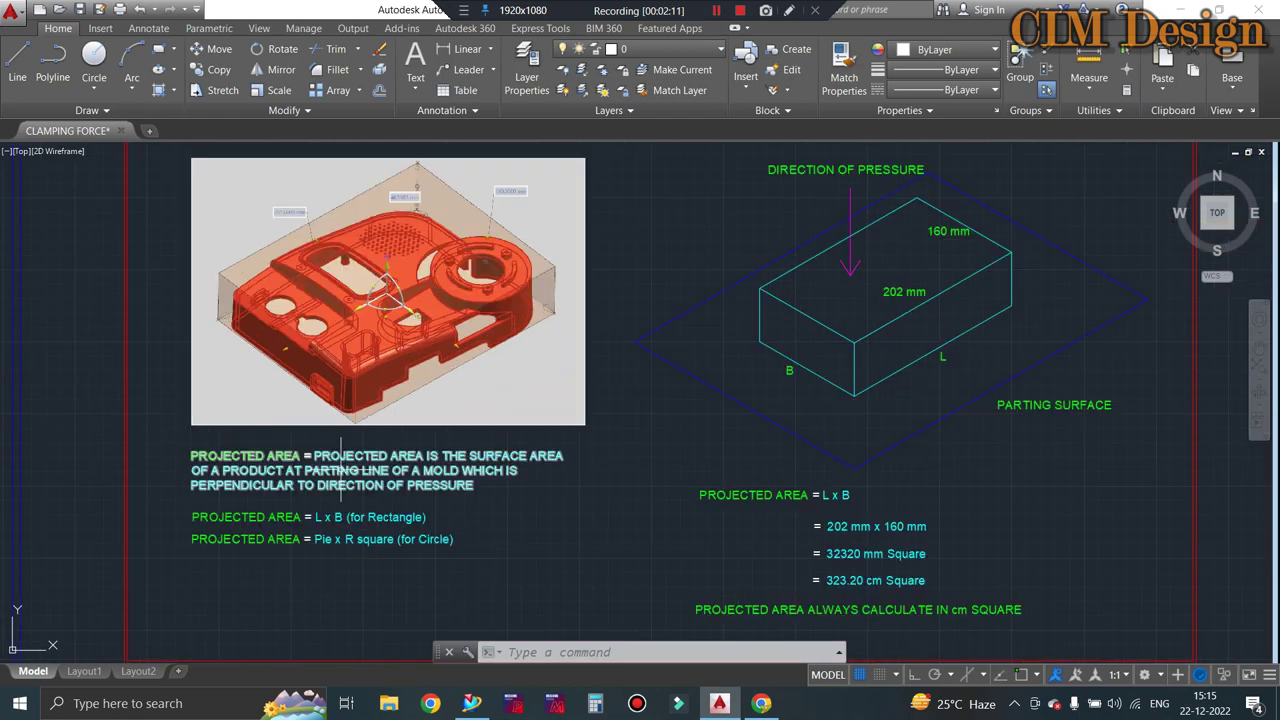
scroll(248, 485, "up", 2)
middle_click_drag(243, 434, 228, 584)
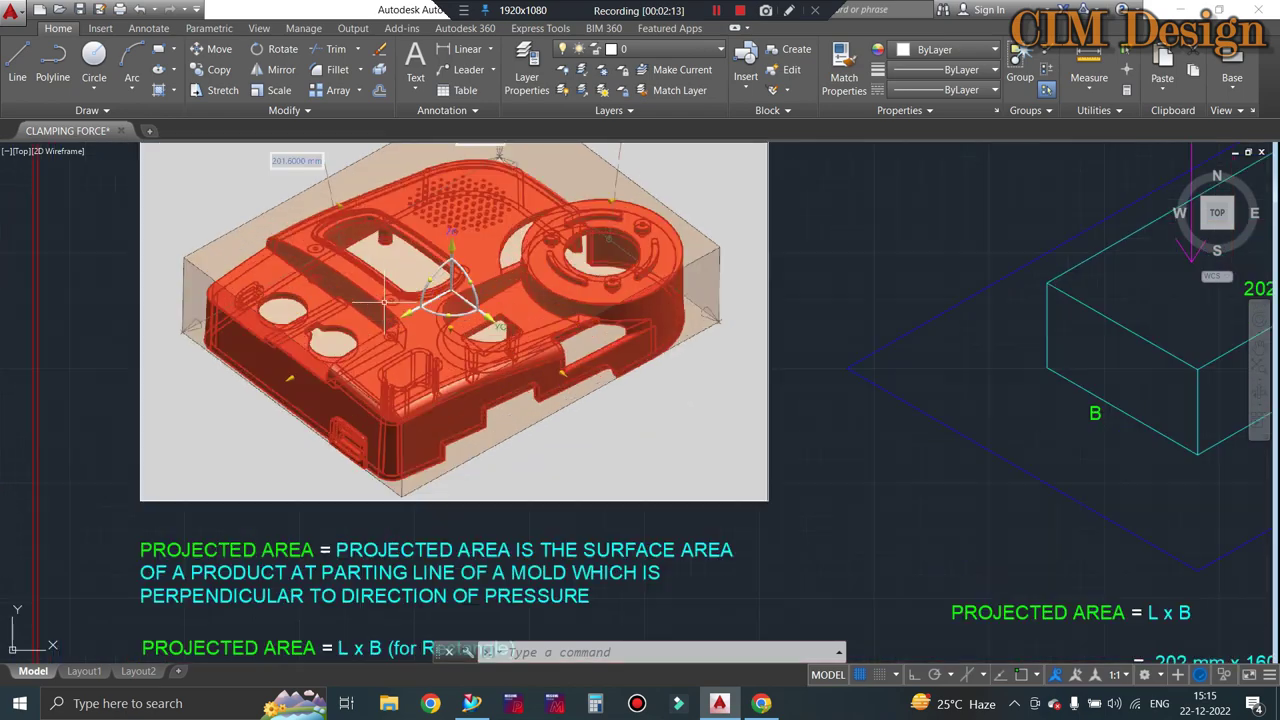
scroll(350, 265, "up", 2)
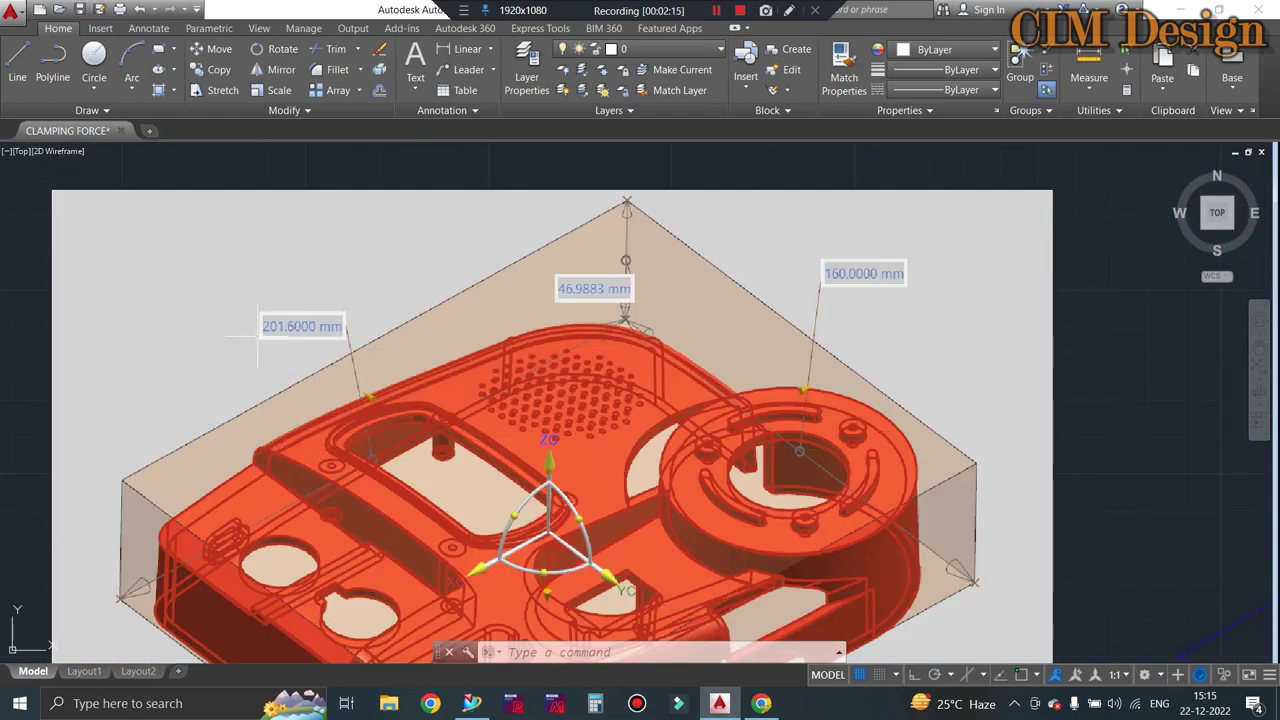
scroll(595, 336, "down", 2)
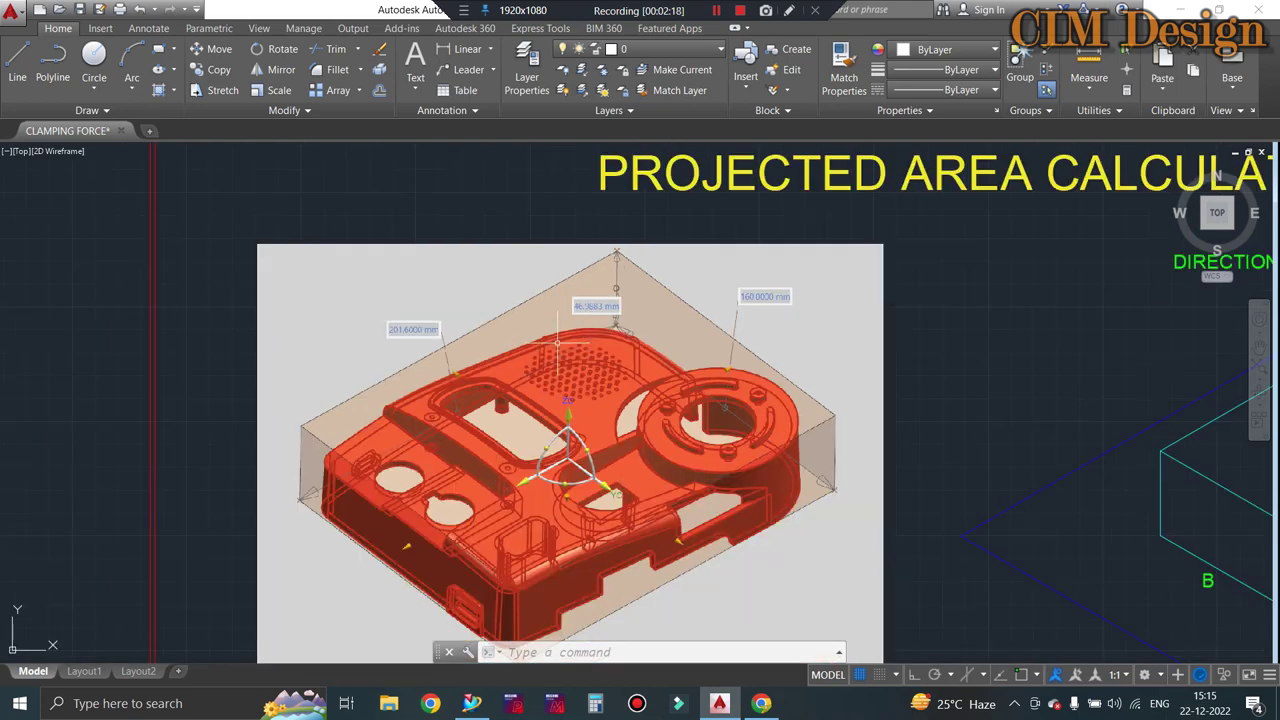
scroll(580, 337, "down", 2)
scroll(490, 620, "up", 4)
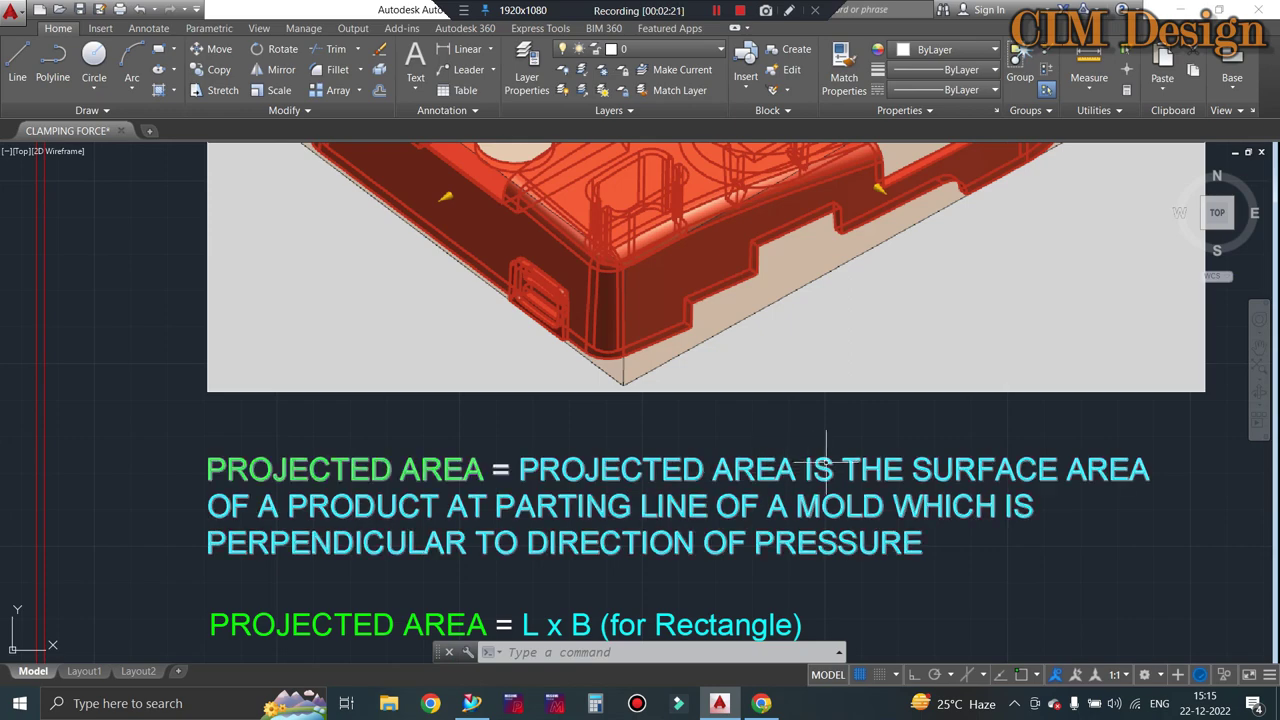
scroll(734, 442, "down", 2)
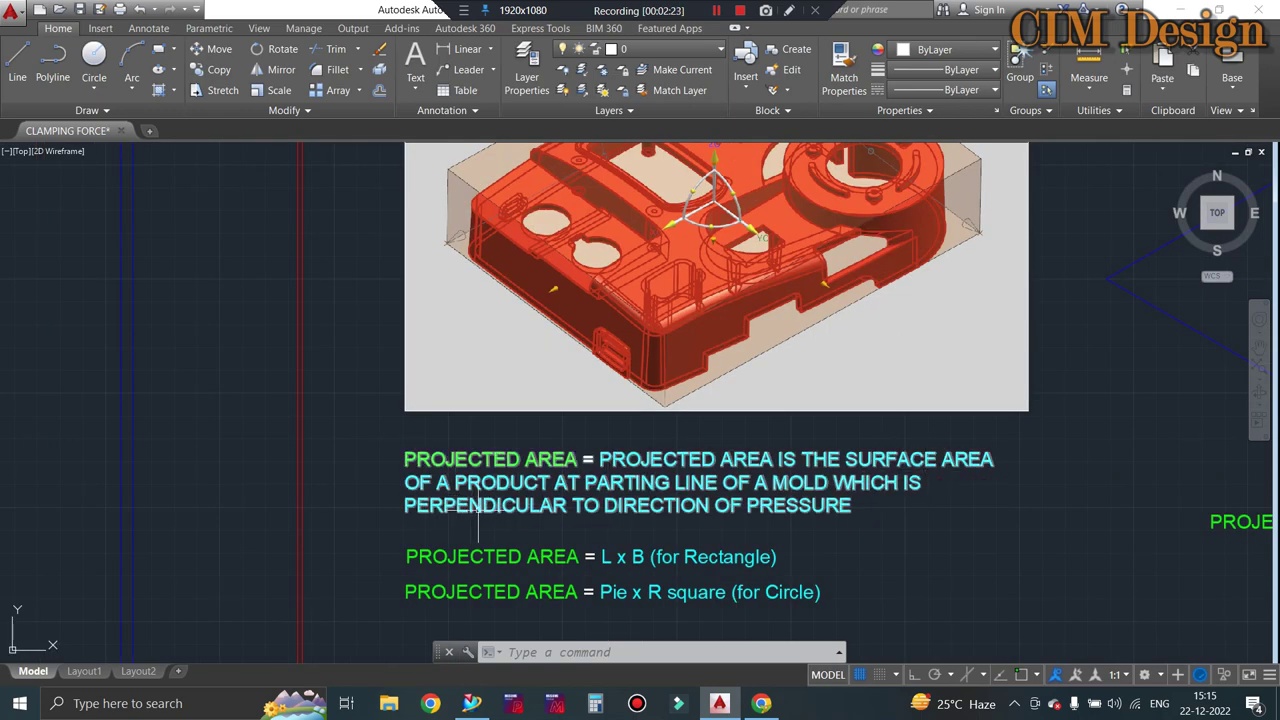
scroll(535, 525, "down", 2)
scroll(515, 530, "up", 2)
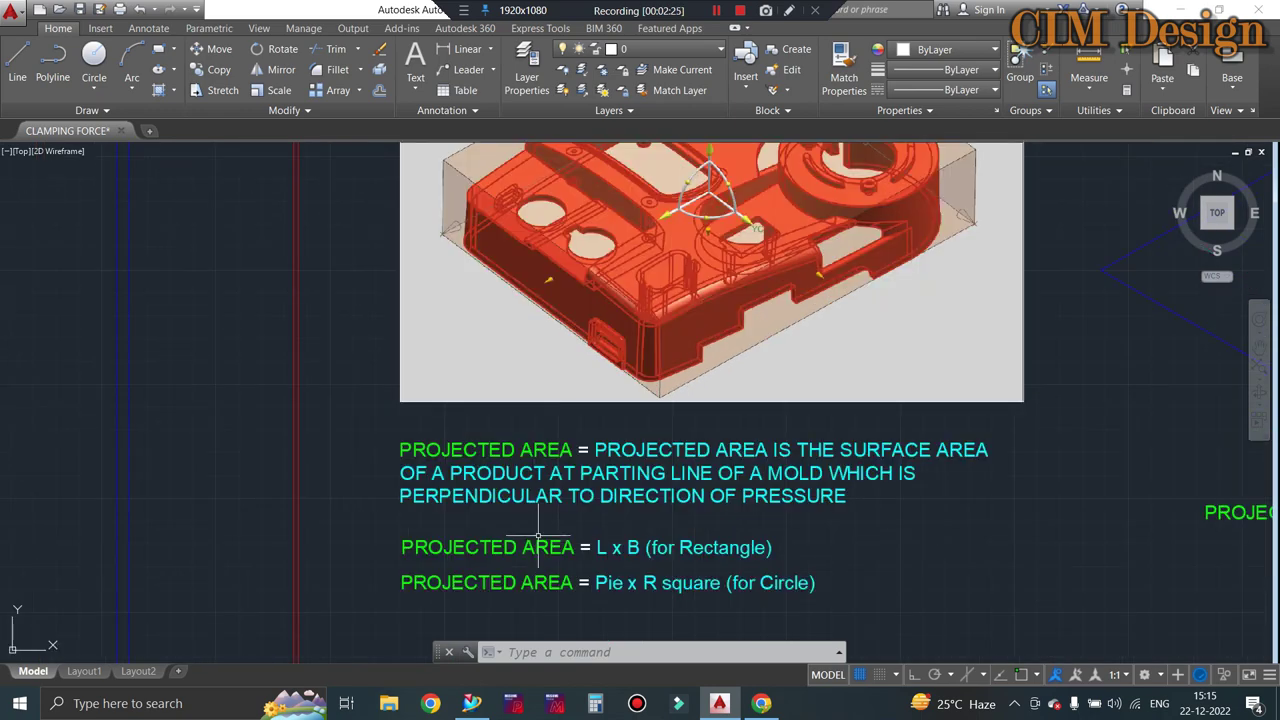
scroll(590, 484, "up", 1)
scroll(715, 477, "down", 3)
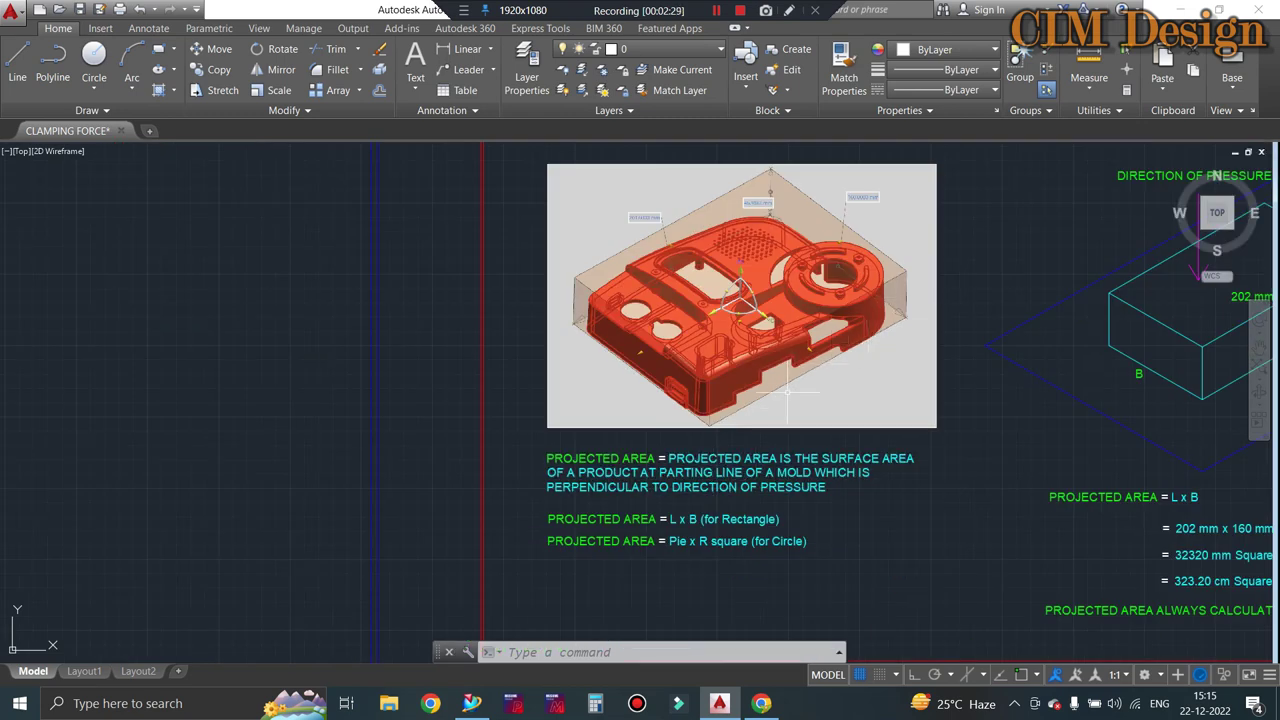
scroll(727, 471, "up", 1)
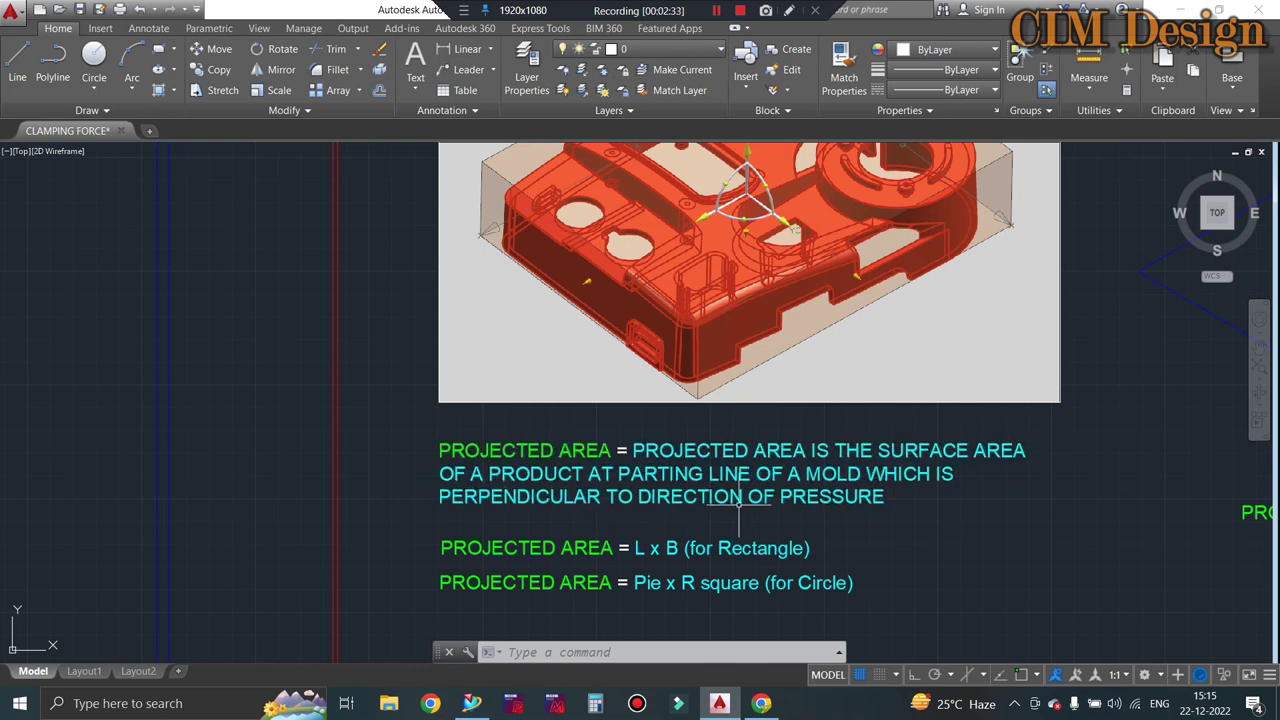
scroll(722, 487, "down", 1)
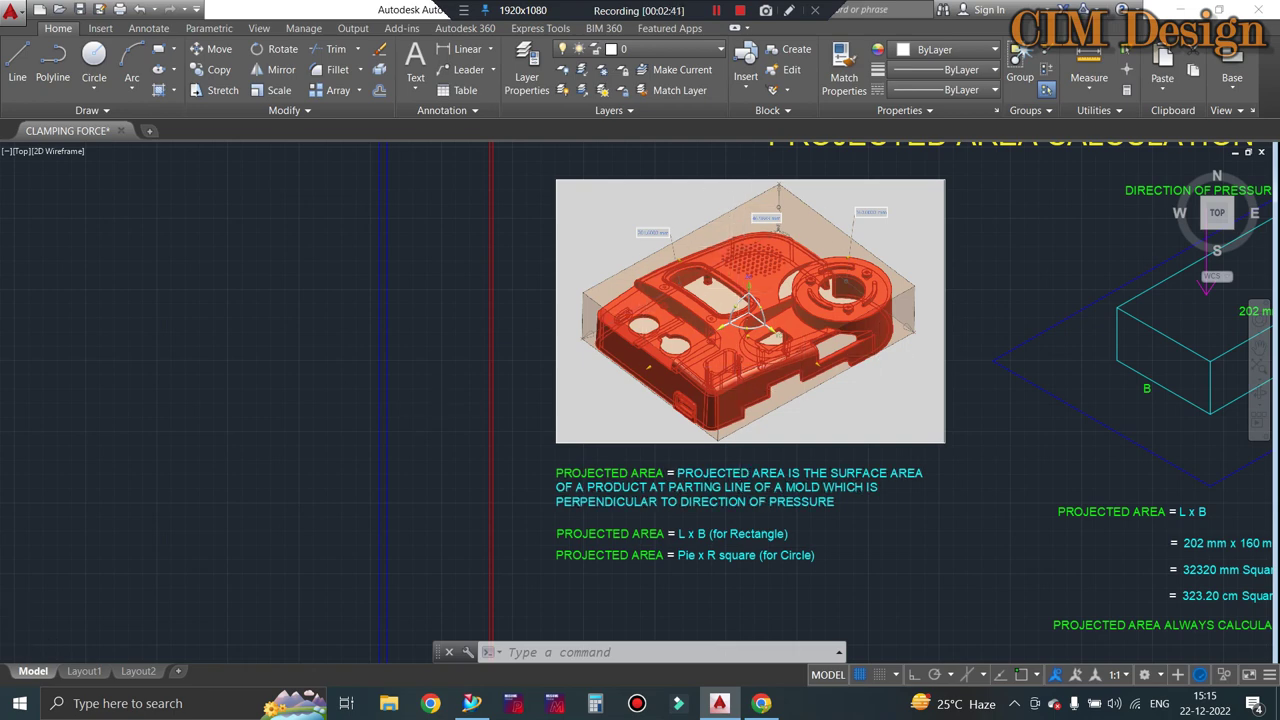
scroll(396, 375, "down", 2)
scroll(617, 346, "up", 2)
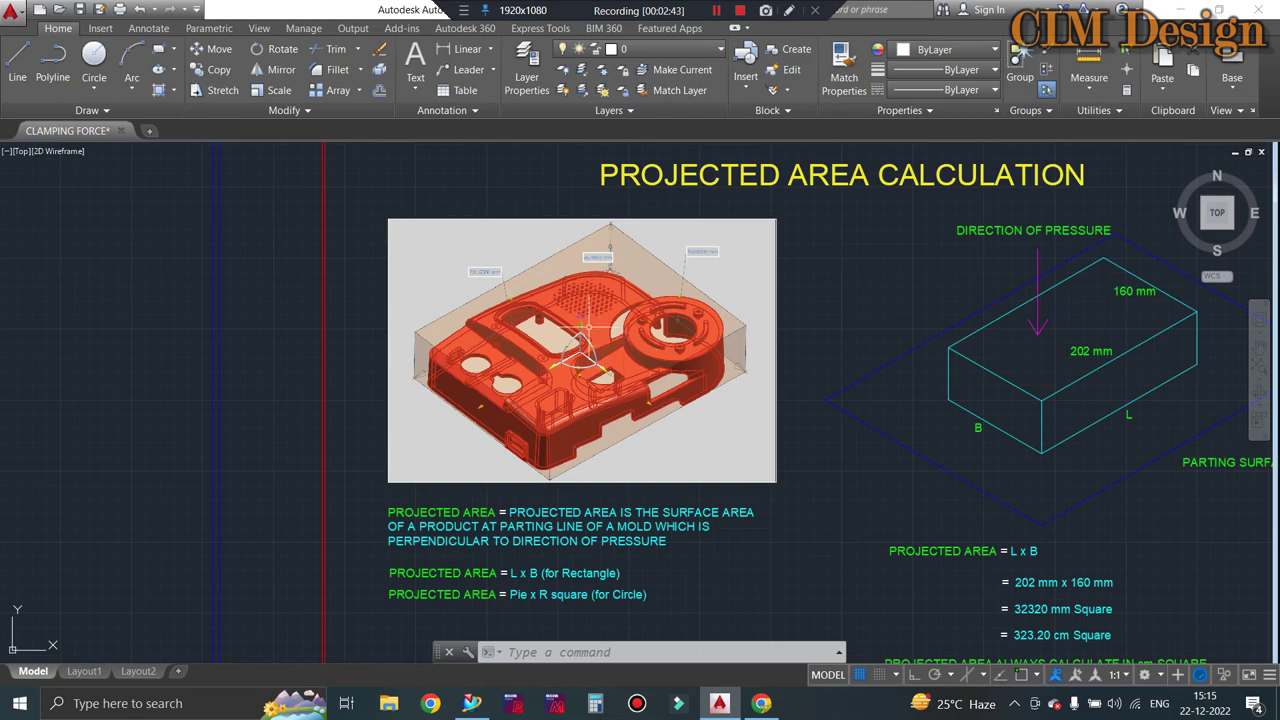
scroll(585, 335, "up", 2)
scroll(580, 330, "down", 2)
scroll(550, 315, "down", 2)
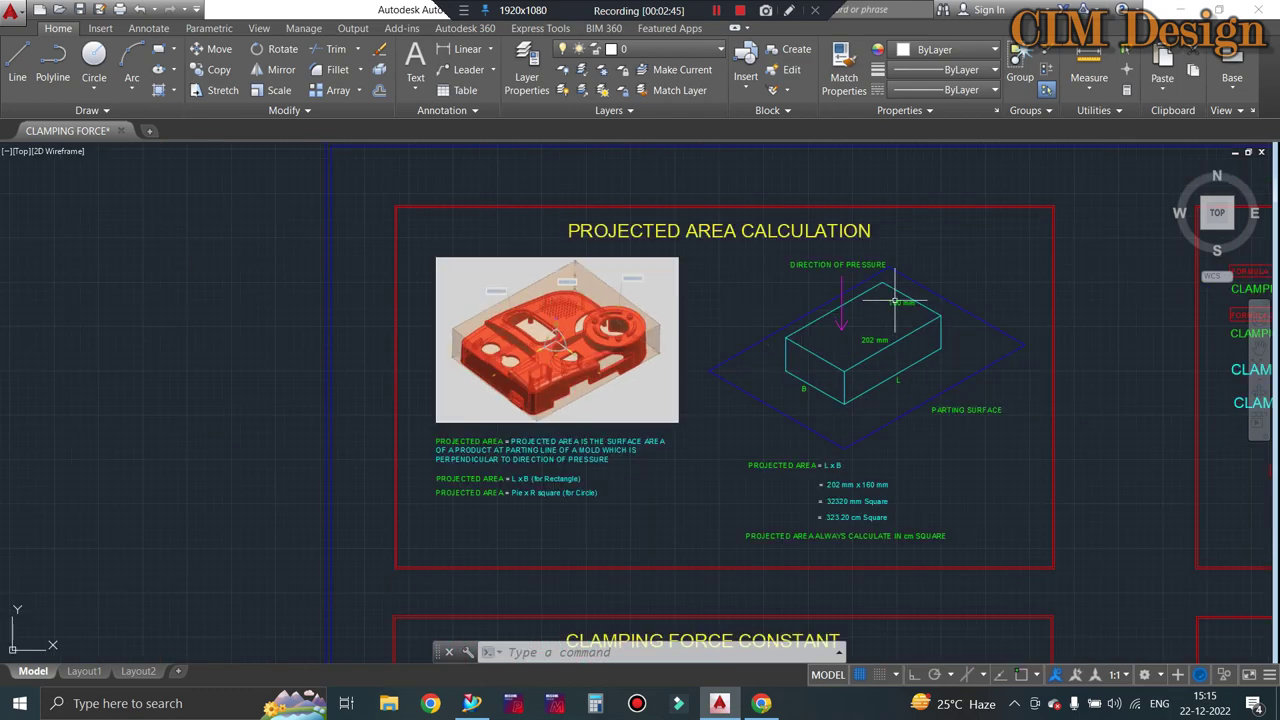
scroll(895, 300, "up", 3)
scroll(778, 372, "up", 2)
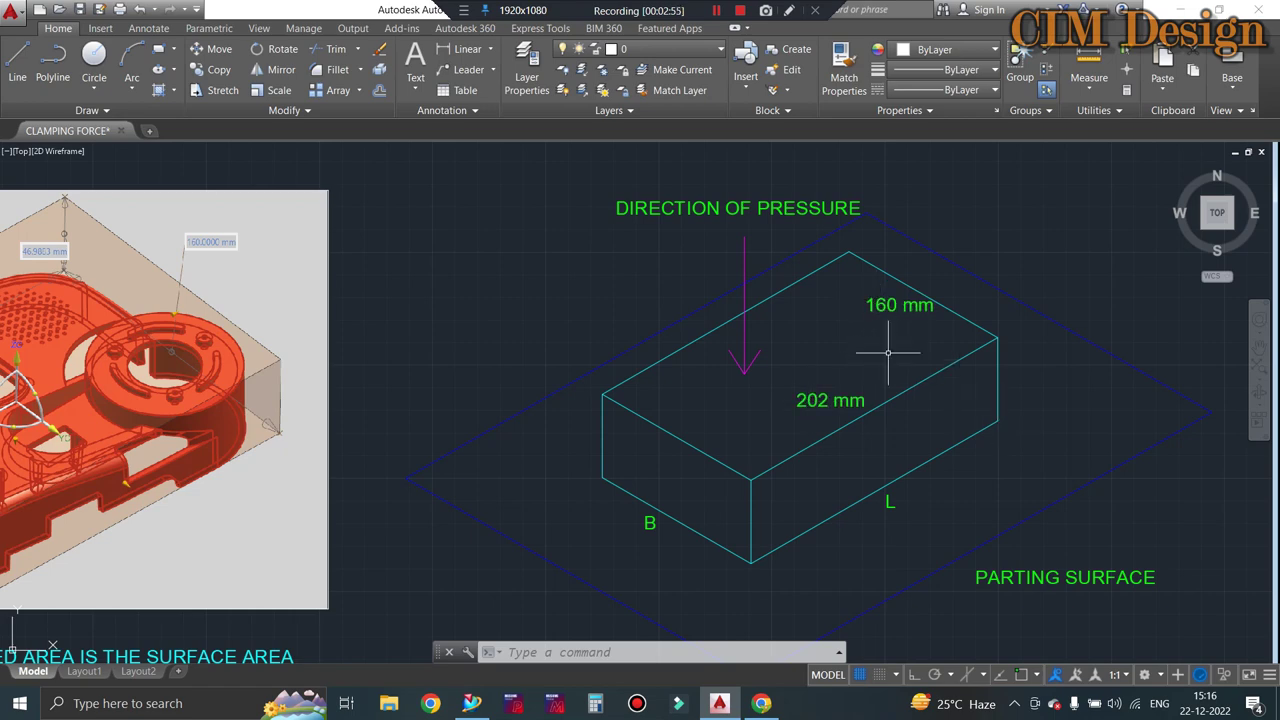
scroll(855, 335, "down", 2)
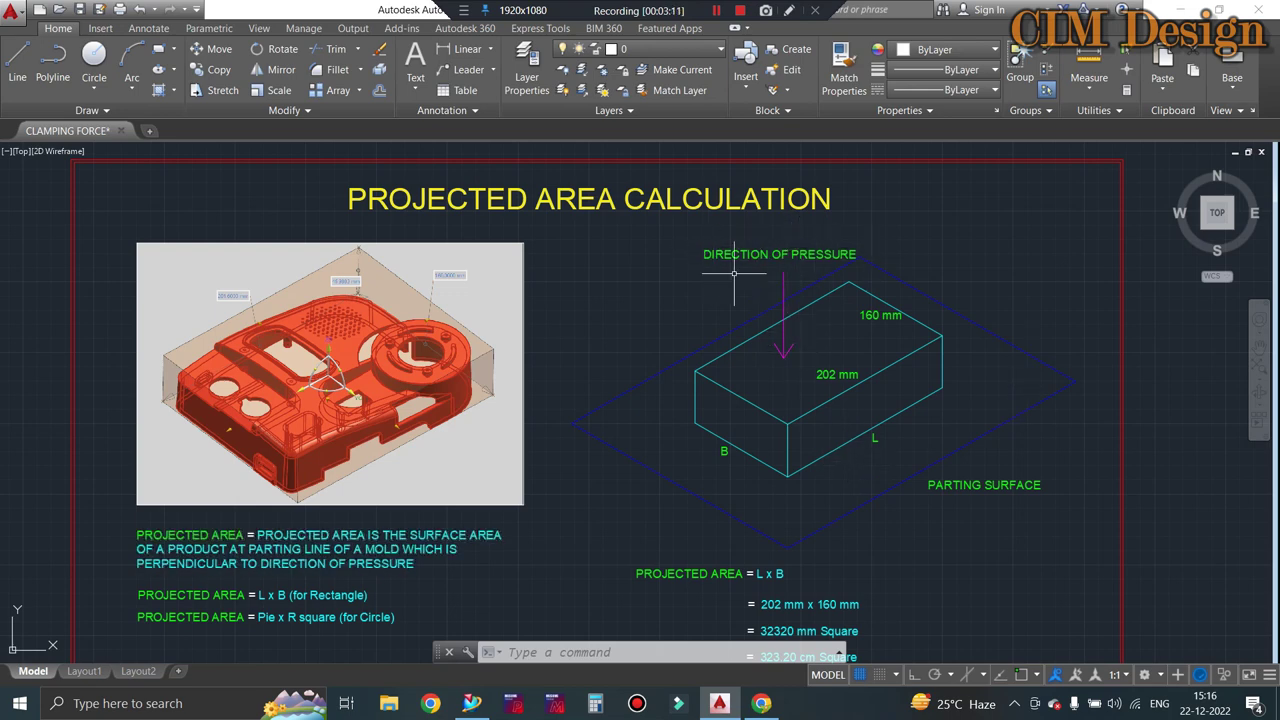
scroll(868, 326, "up", 2)
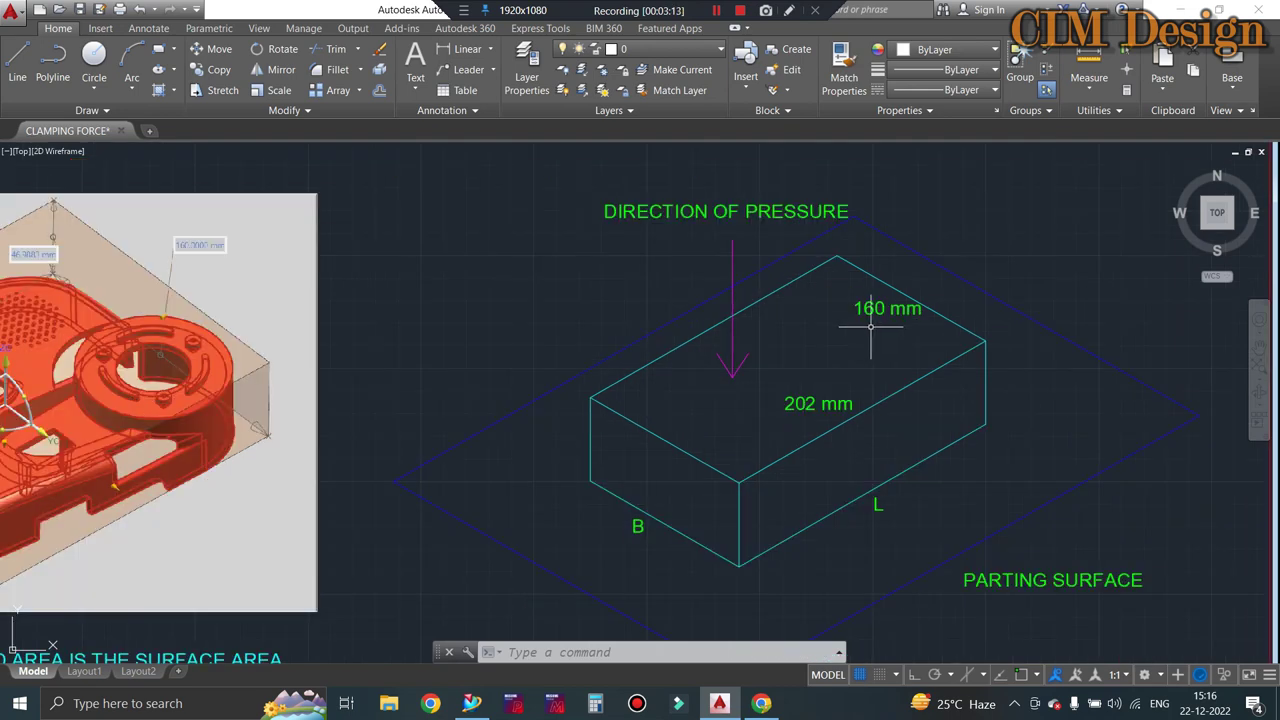
scroll(870, 326, "down", 2)
scroll(852, 350, "up", 2)
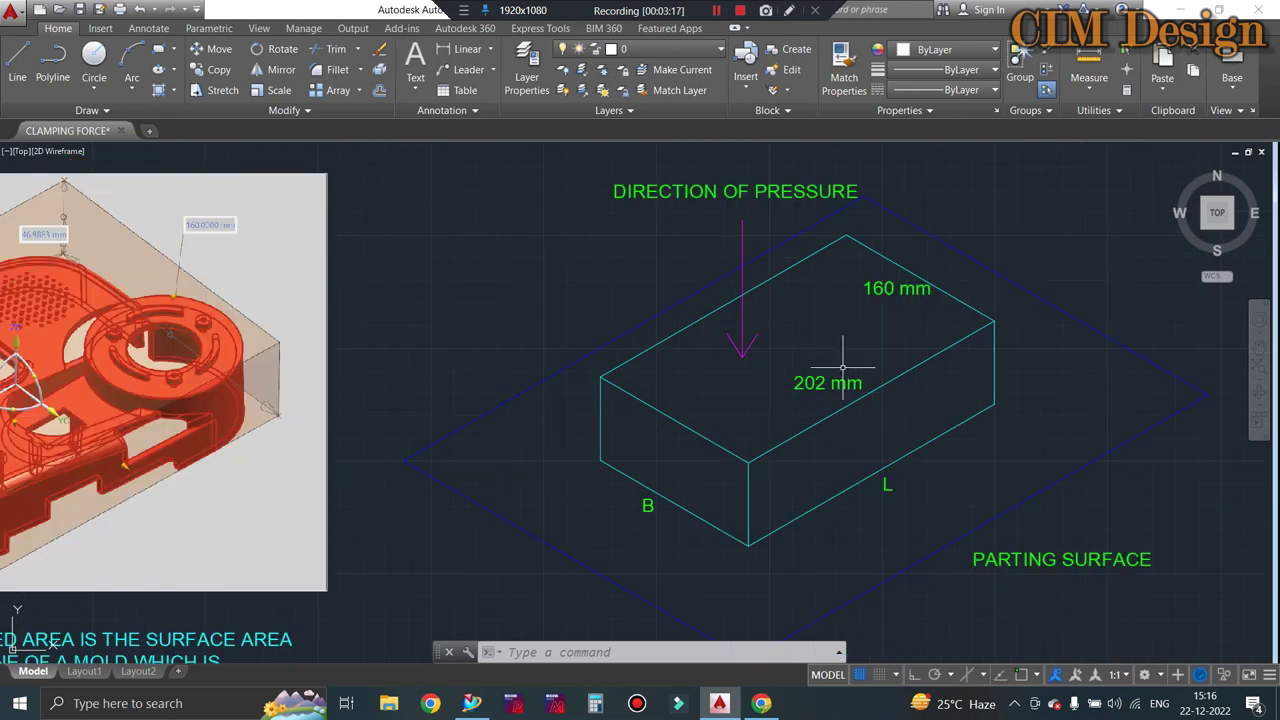
scroll(816, 365, "down", 2)
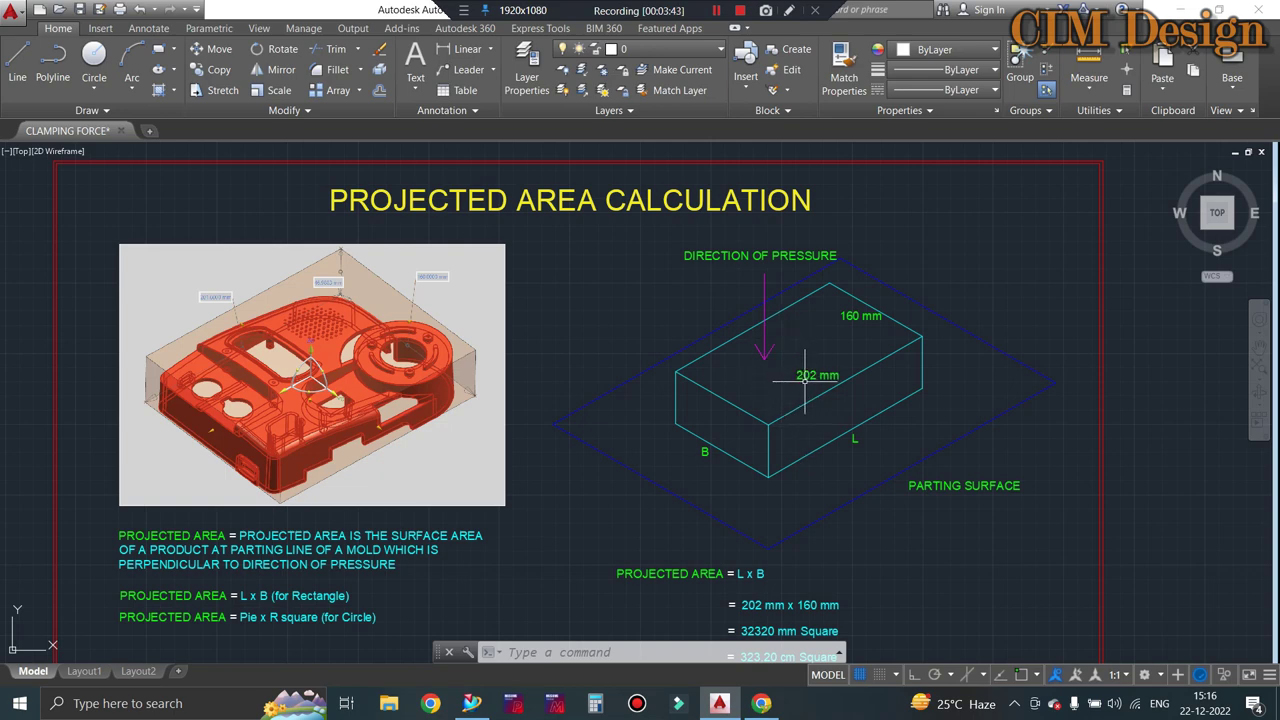
scroll(800, 362, "up", 2)
scroll(800, 362, "down", 2)
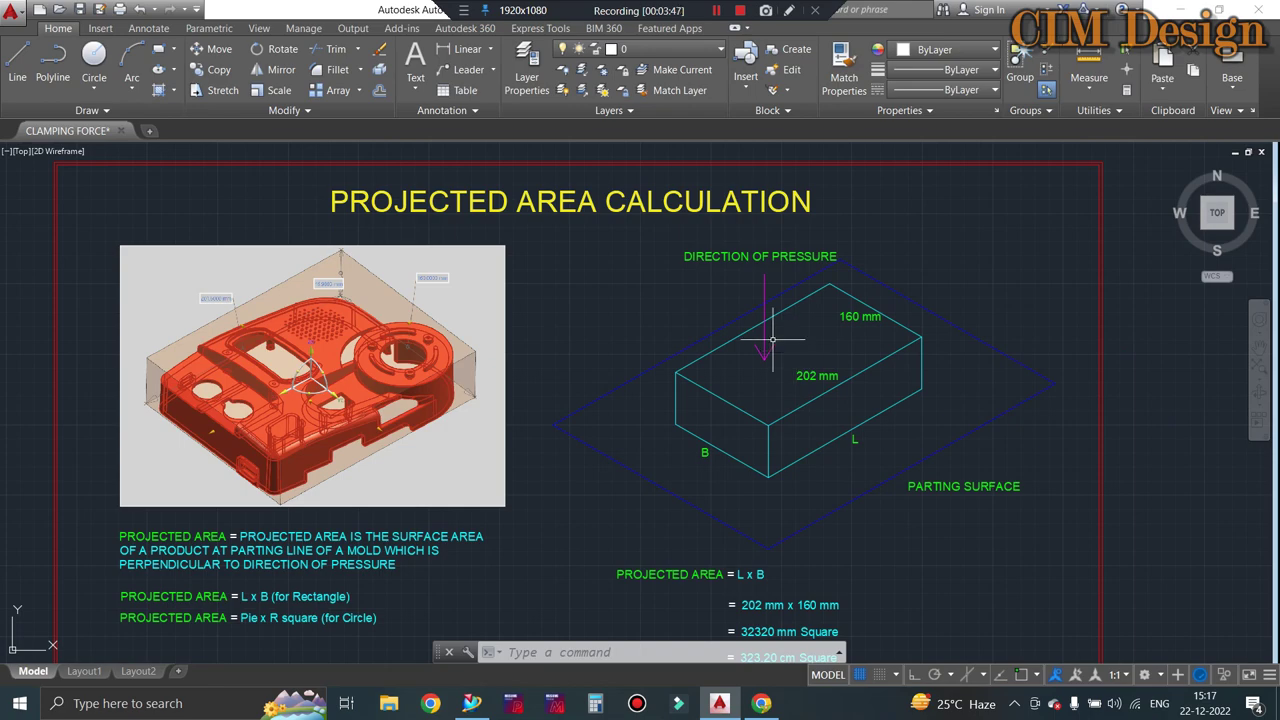
scroll(736, 319, "down", 2)
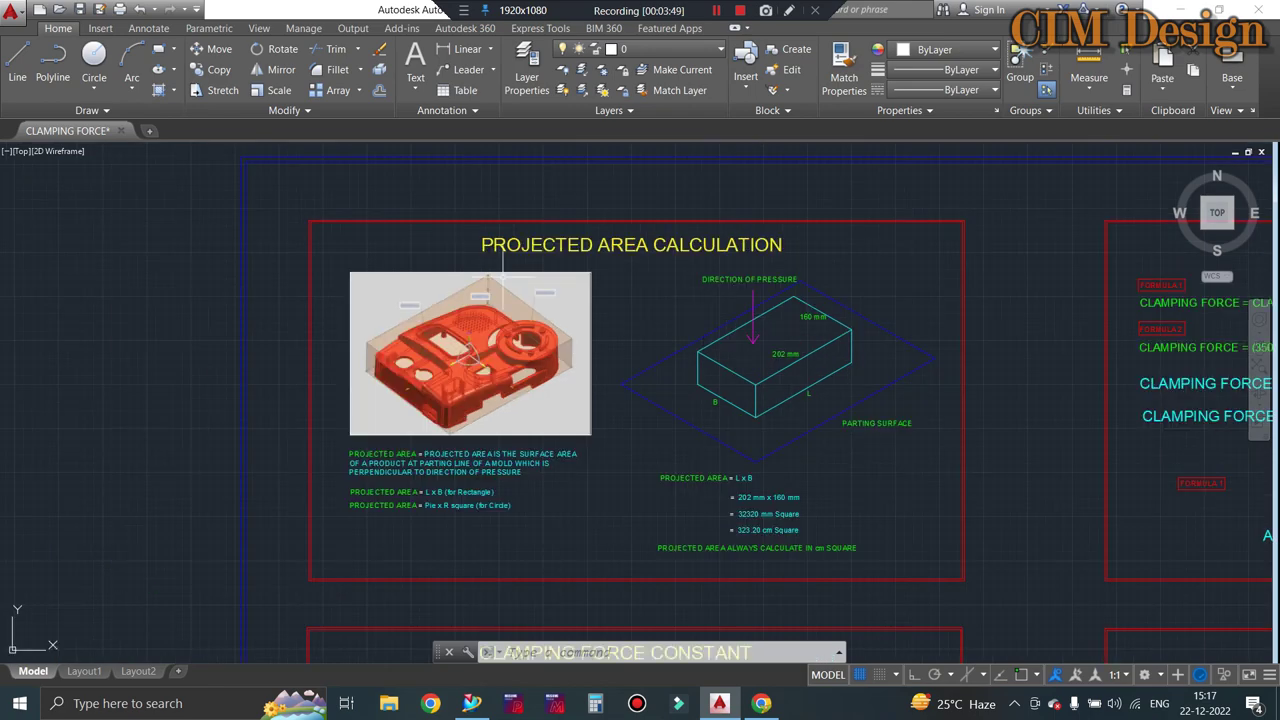
scroll(443, 532, "up", 3)
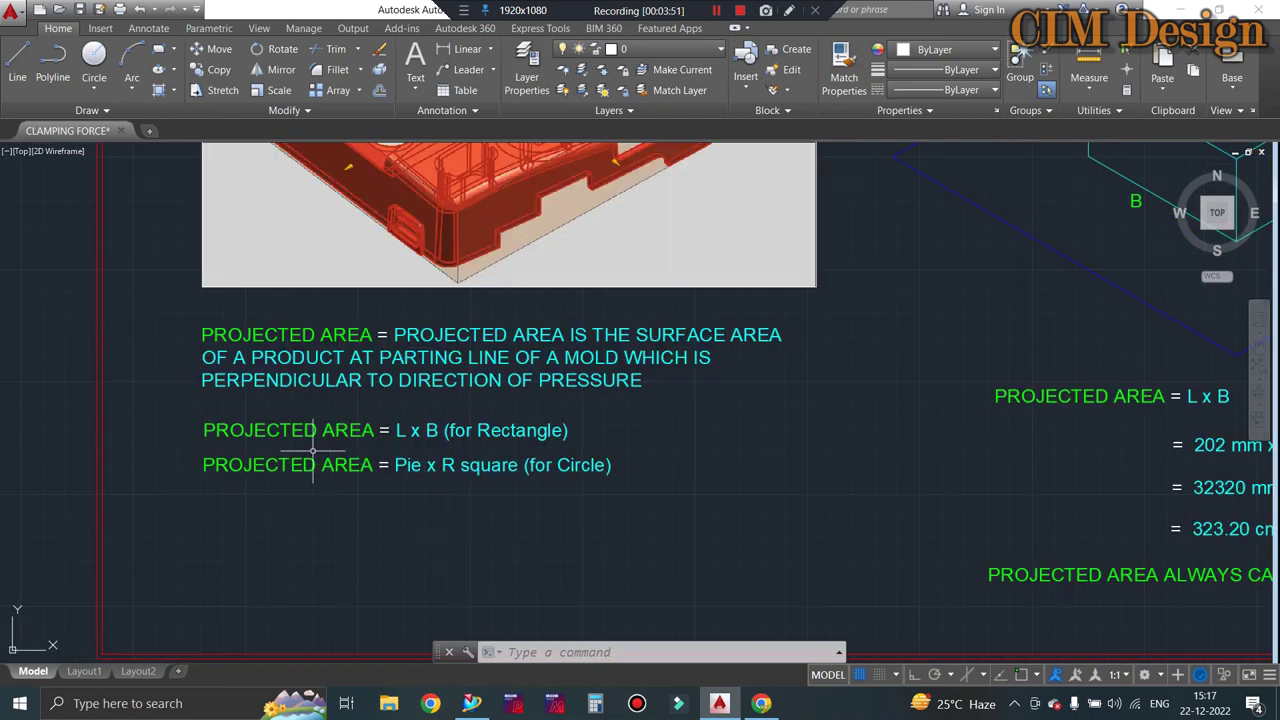
scroll(397, 440, "up", 2)
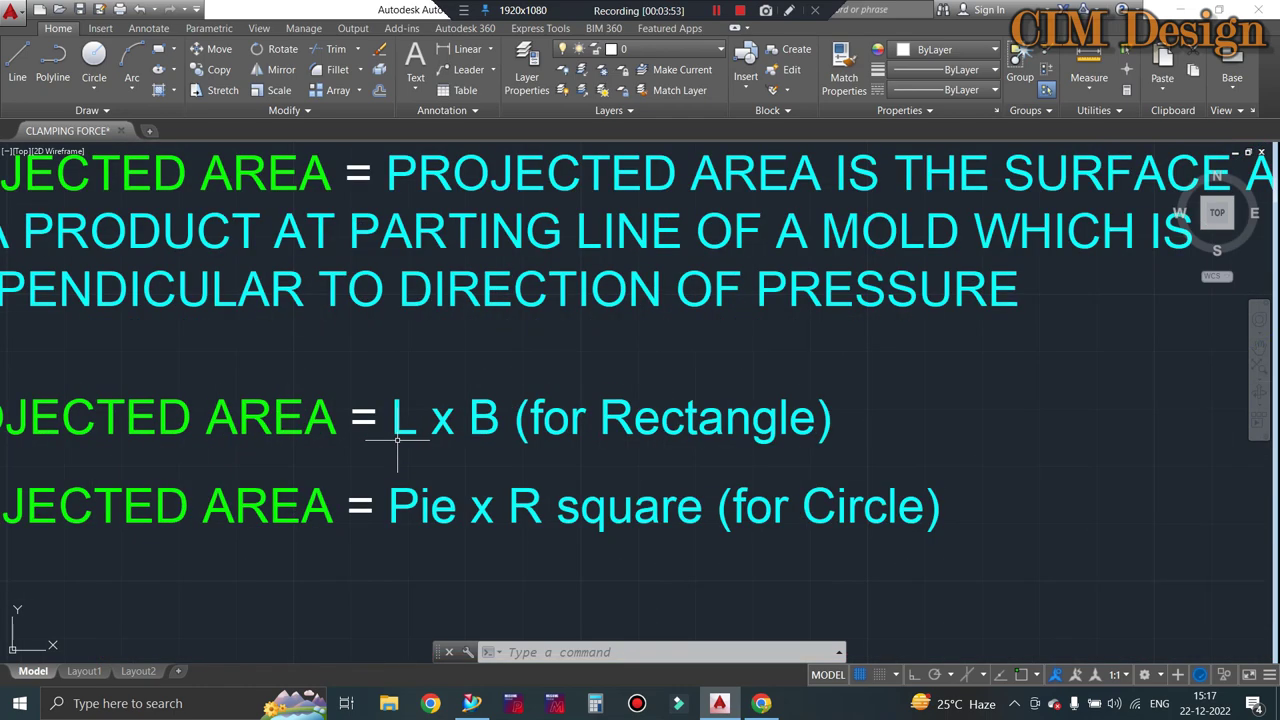
scroll(397, 440, "down", 2)
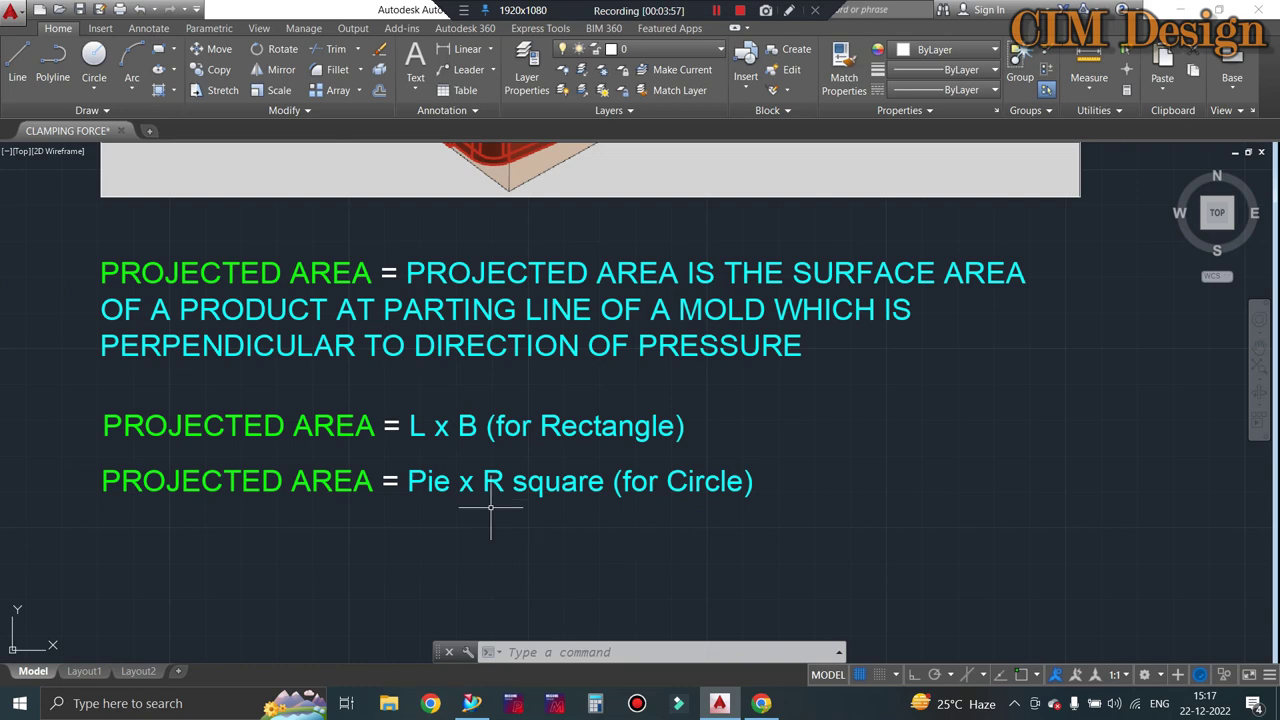
scroll(490, 508, "down", 2)
scroll(431, 451, "down", 2)
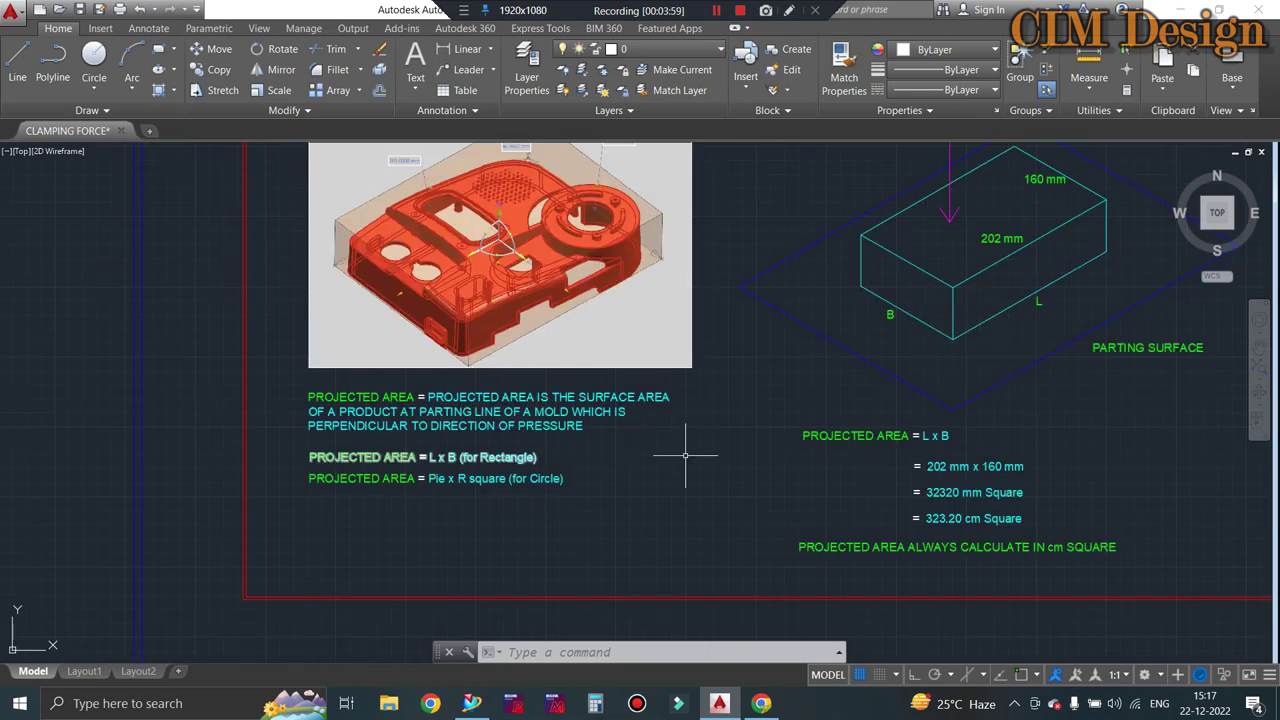
scroll(686, 451, "down", 2)
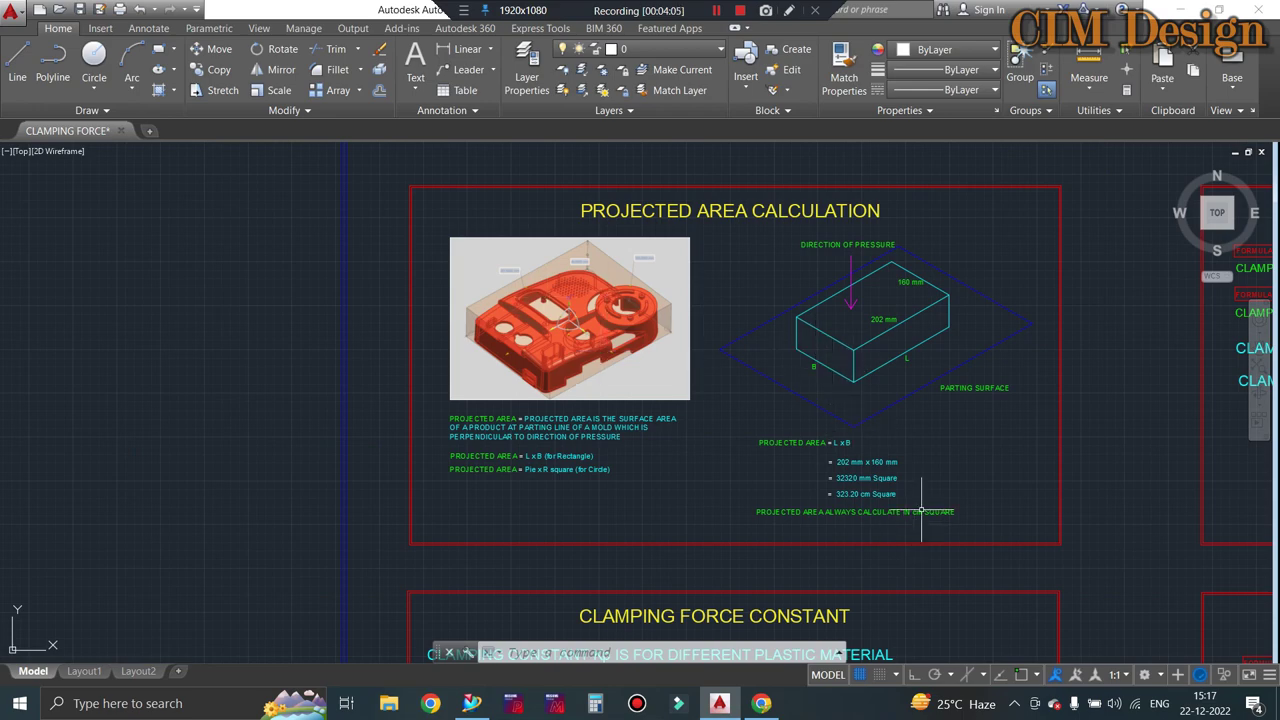
scroll(920, 530, "up", 2)
scroll(760, 418, "up", 3)
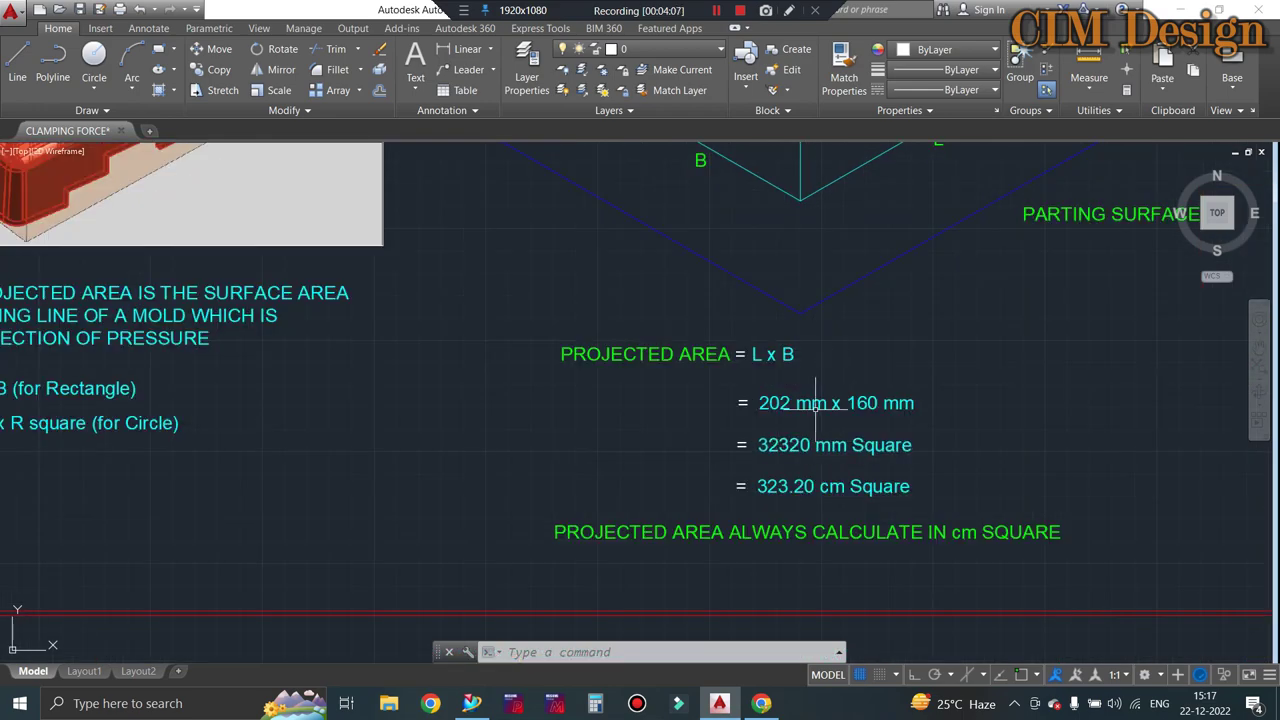
scroll(762, 418, "down", 3)
scroll(760, 416, "up", 4)
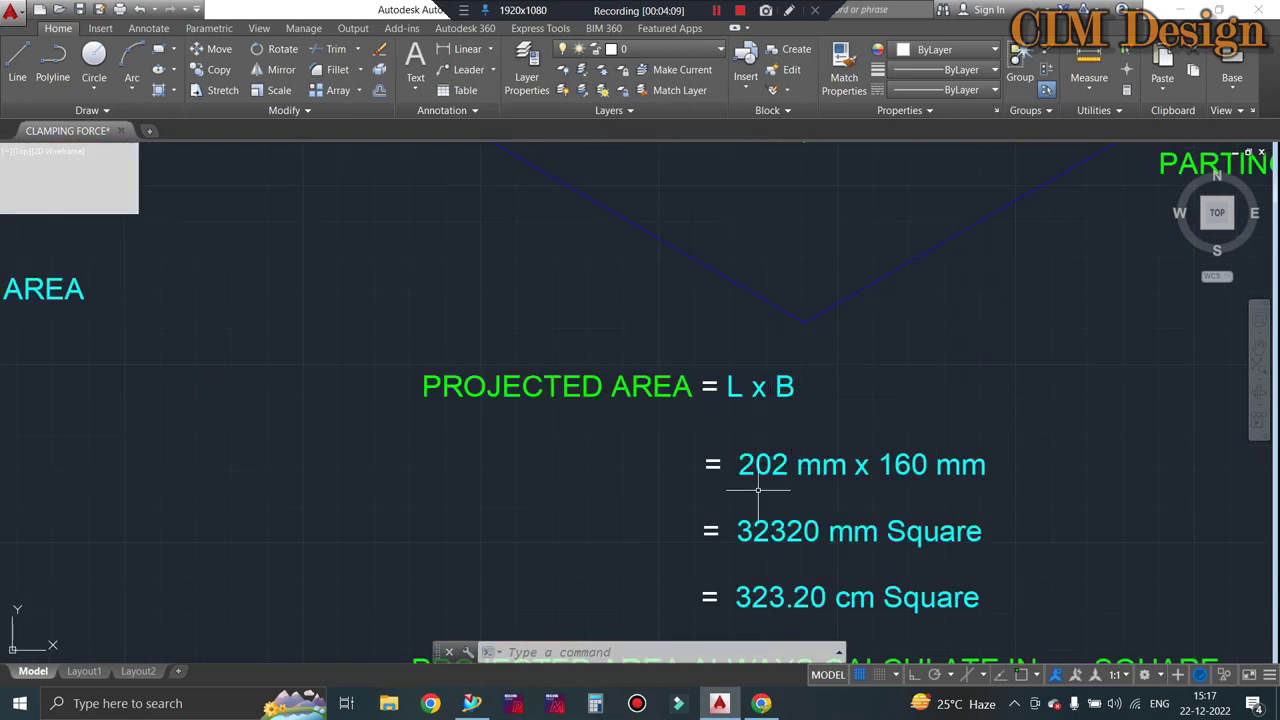
scroll(836, 464, "down", 4)
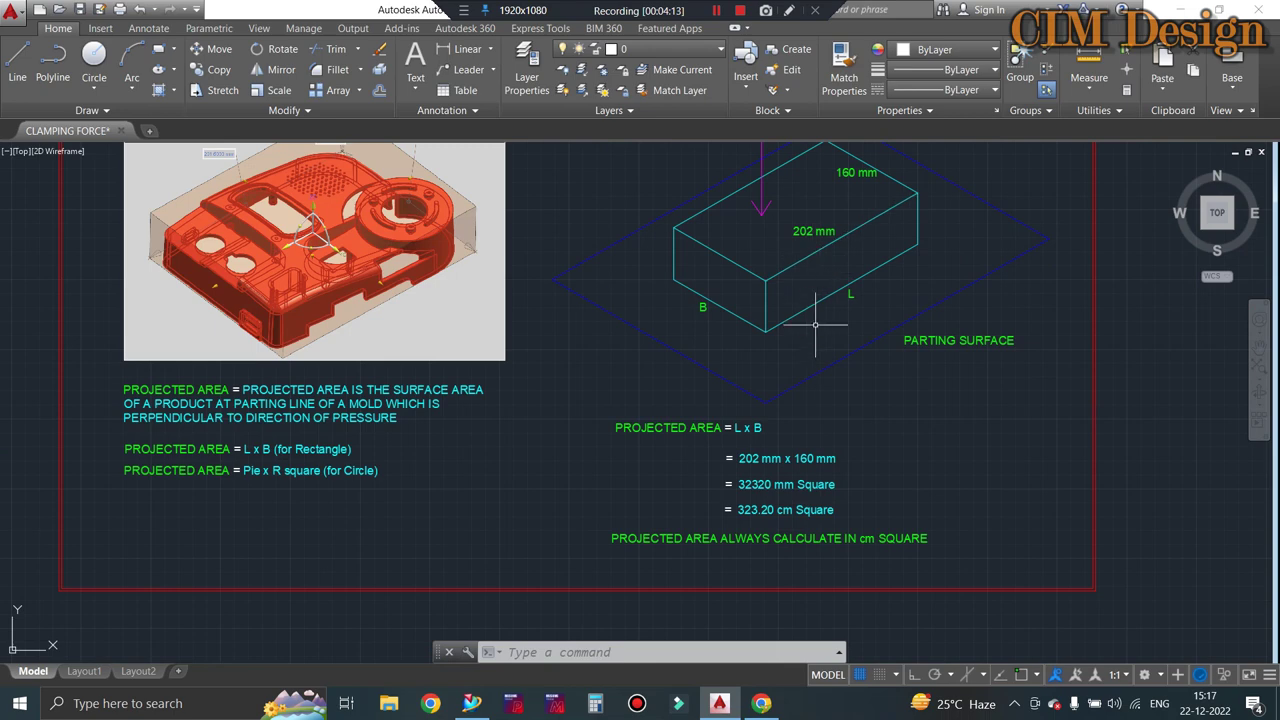
scroll(808, 450, "up", 2)
scroll(808, 450, "up", 3)
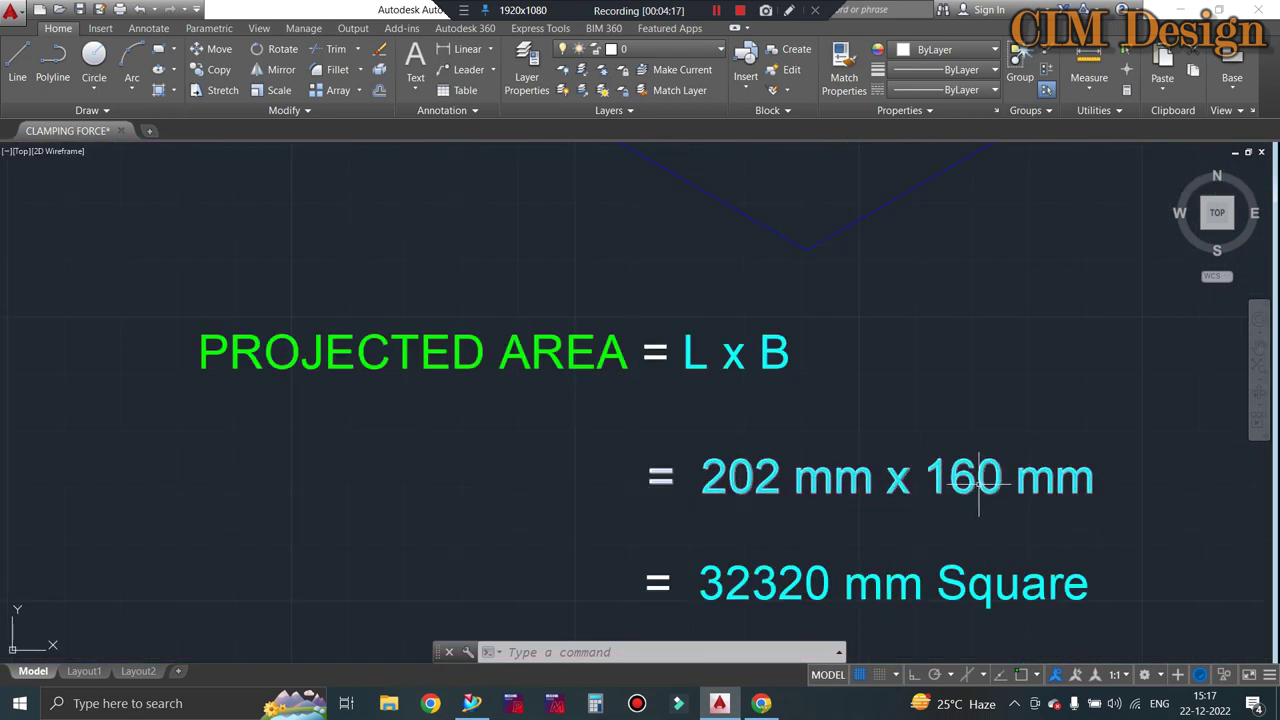
scroll(749, 423, "down", 2)
scroll(788, 461, "up", 2)
middle_click_drag(772, 644, 748, 560)
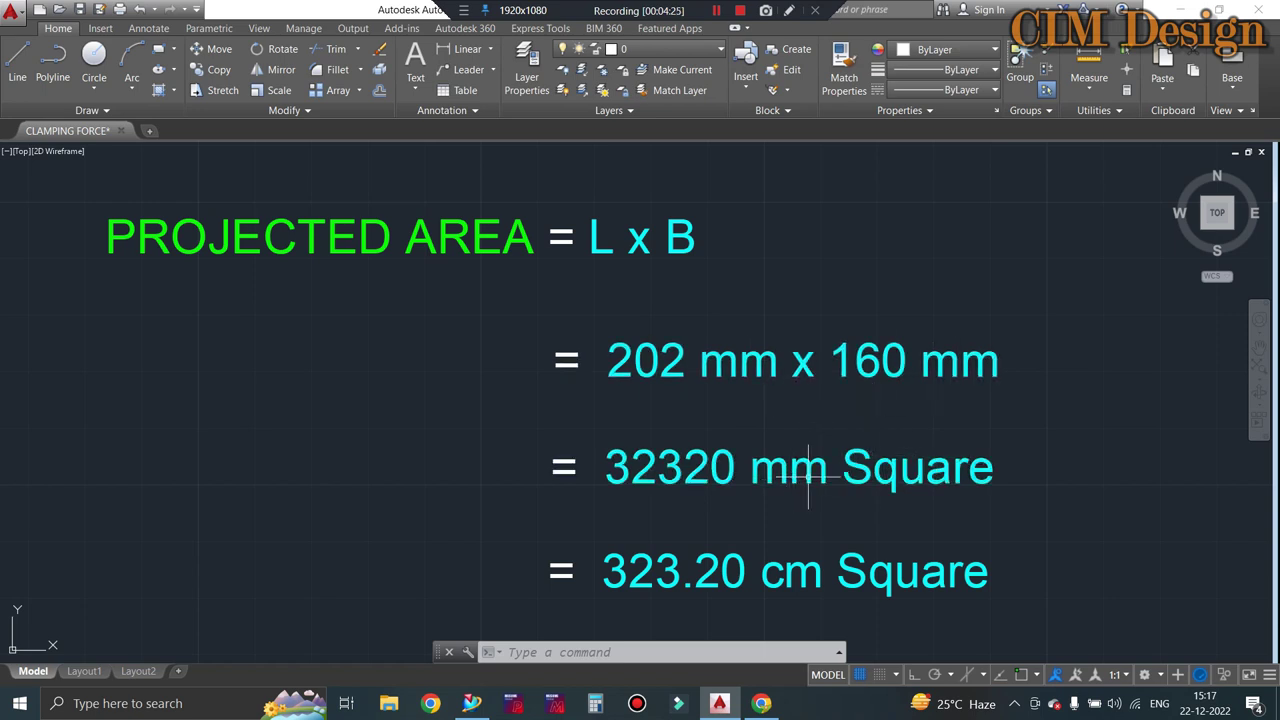
scroll(855, 600, "up", 2)
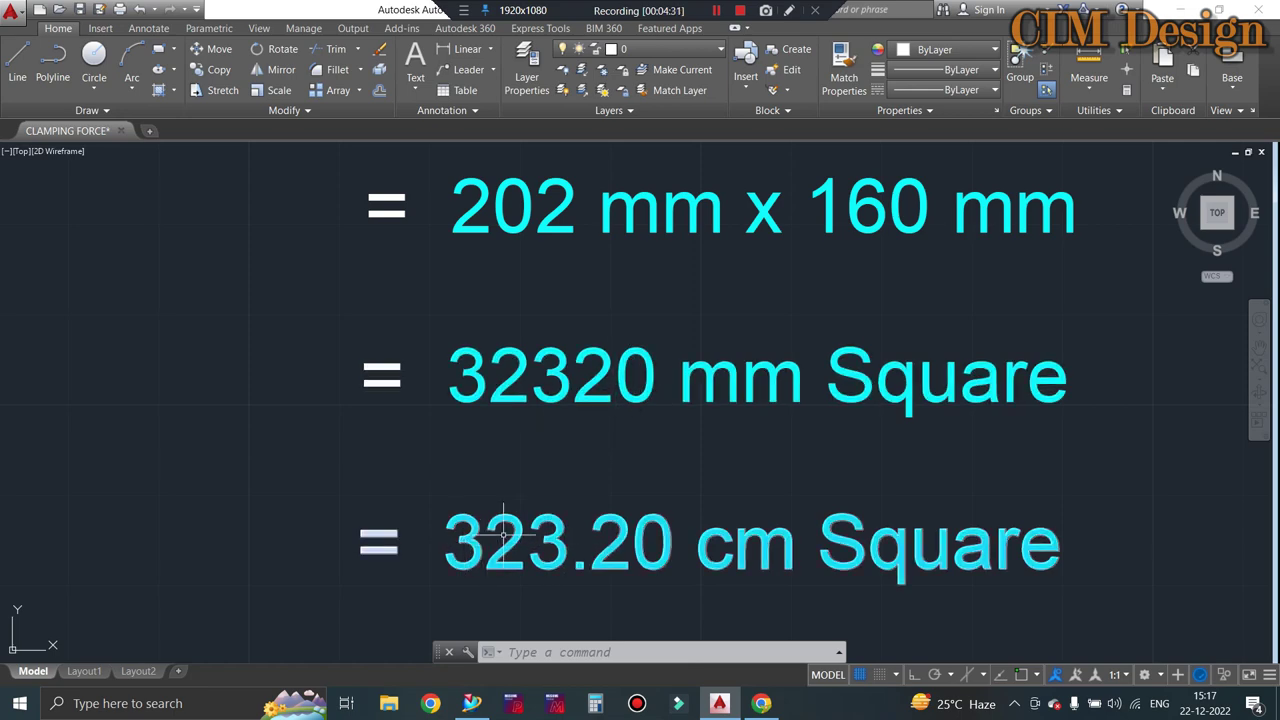
scroll(579, 560, "down", 1)
scroll(620, 520, "down", 2)
scroll(674, 491, "down", 2)
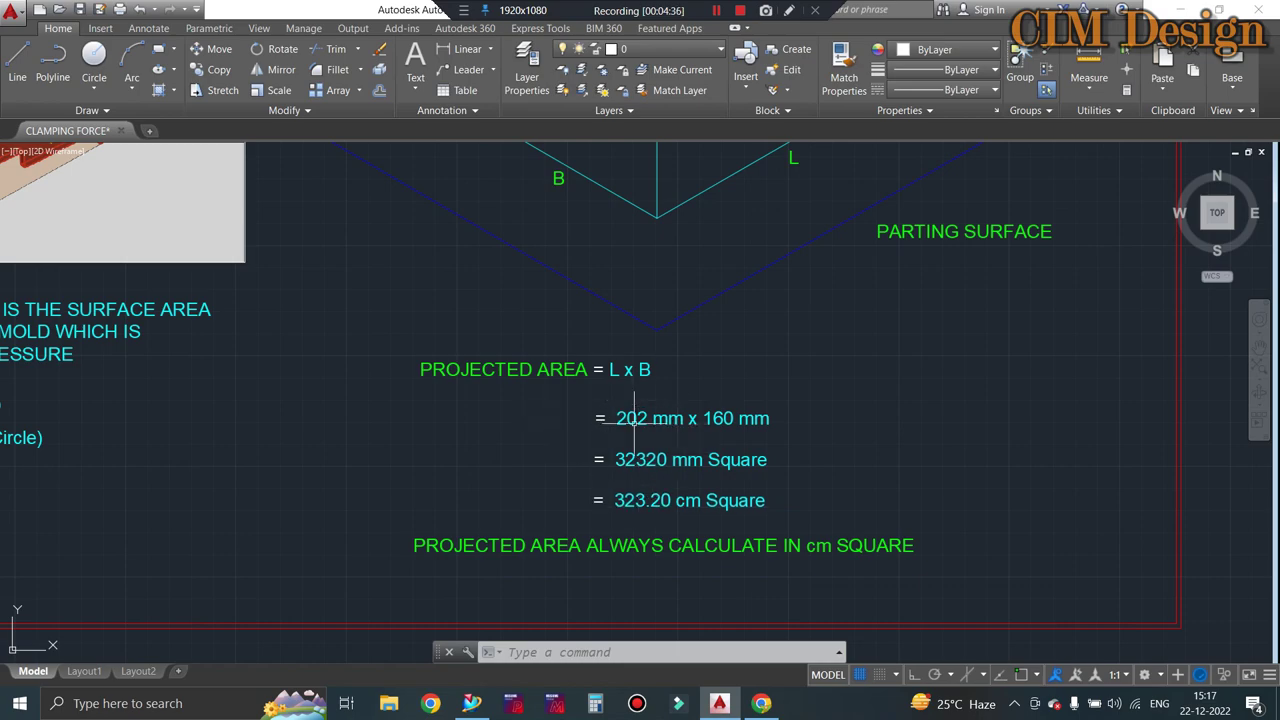
Zoom out over all calculation panels, then zoom in on the Kp values listed per plastic
scroll(637, 487, "down", 3)
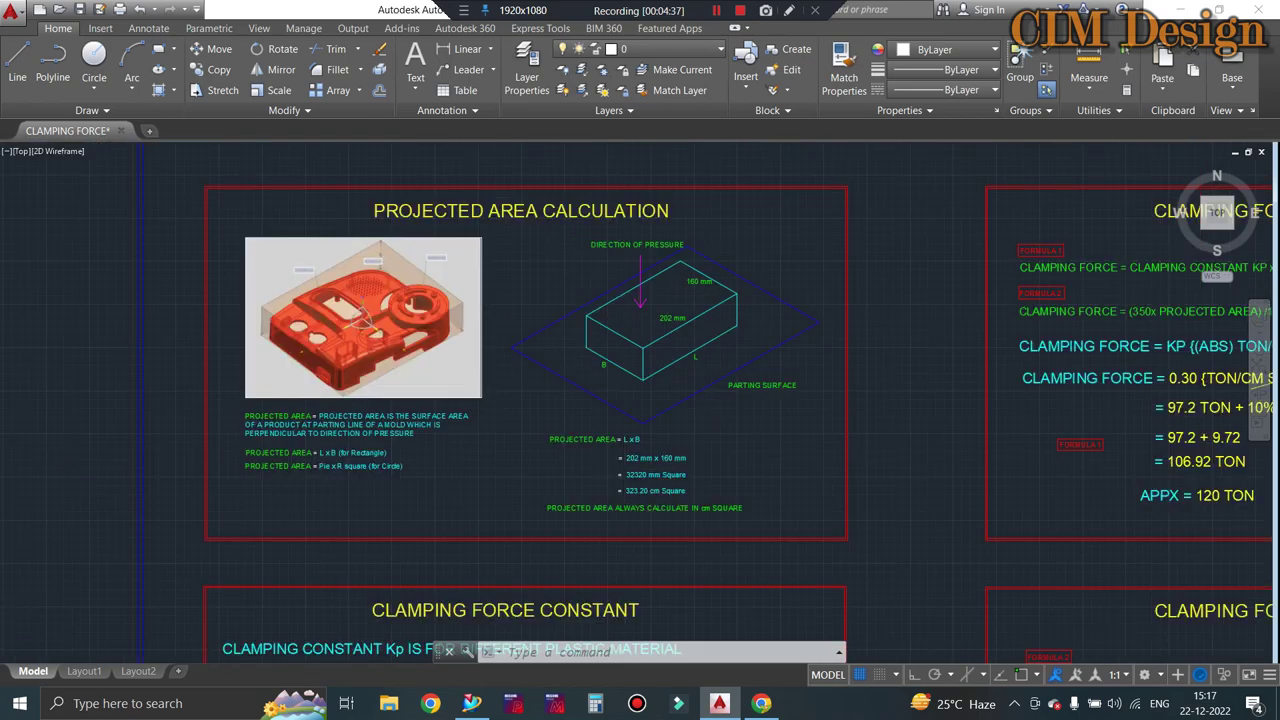
scroll(620, 480, "down", 2)
scroll(1100, 290, "up", 3)
scroll(1090, 290, "up", 2)
scroll(900, 310, "down", 3)
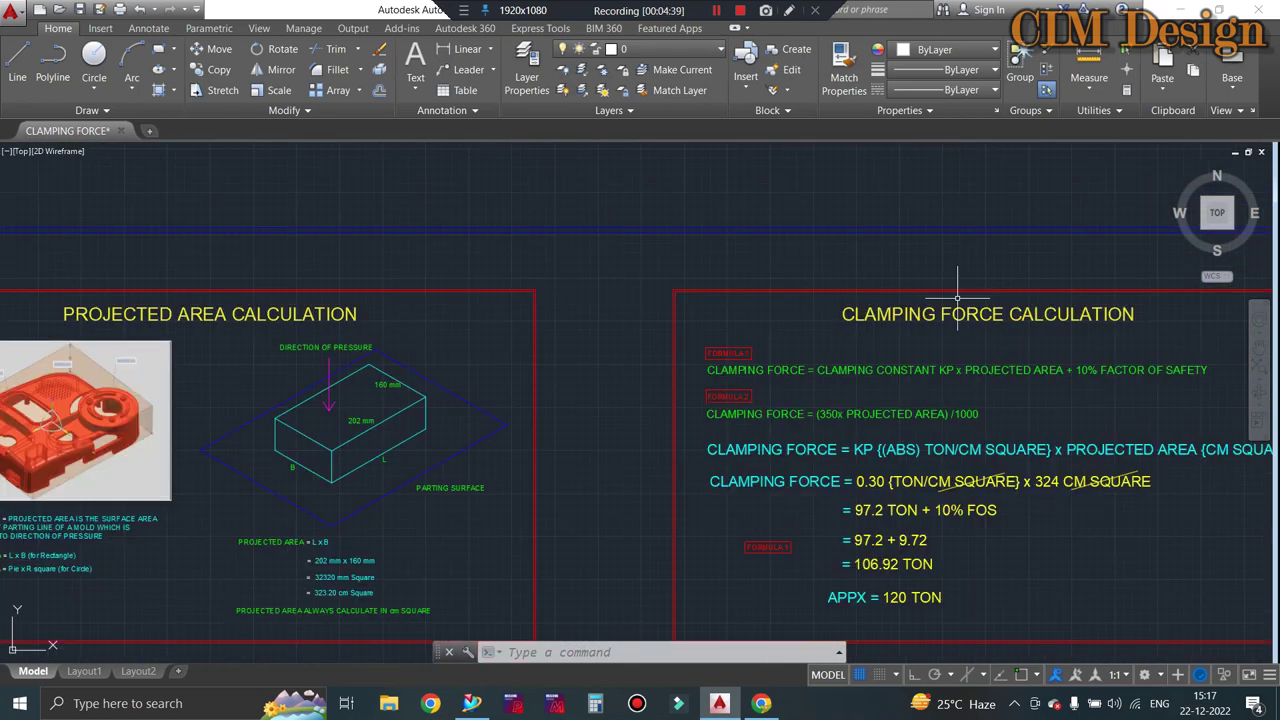
scroll(660, 400, "down", 2)
middle_click_drag(361, 599, 475, 513)
scroll(573, 422, "up", 5)
scroll(494, 514, "up", 2)
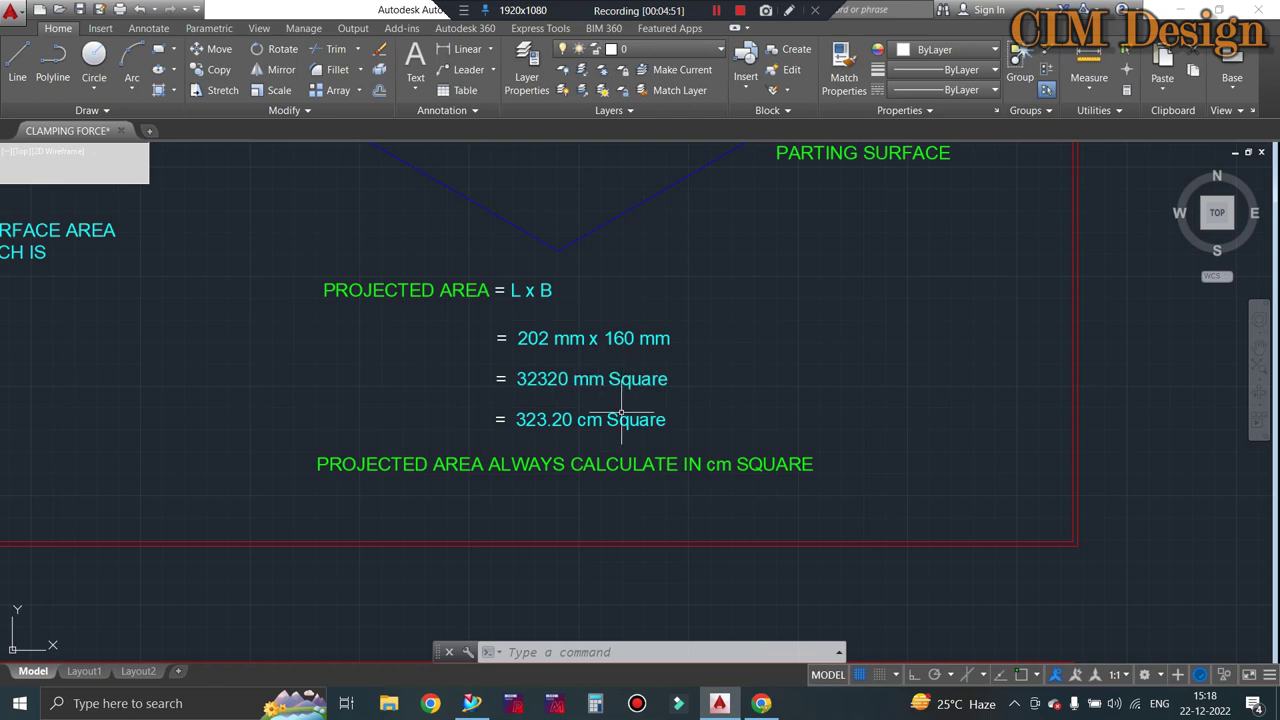
scroll(621, 412, "up", 2)
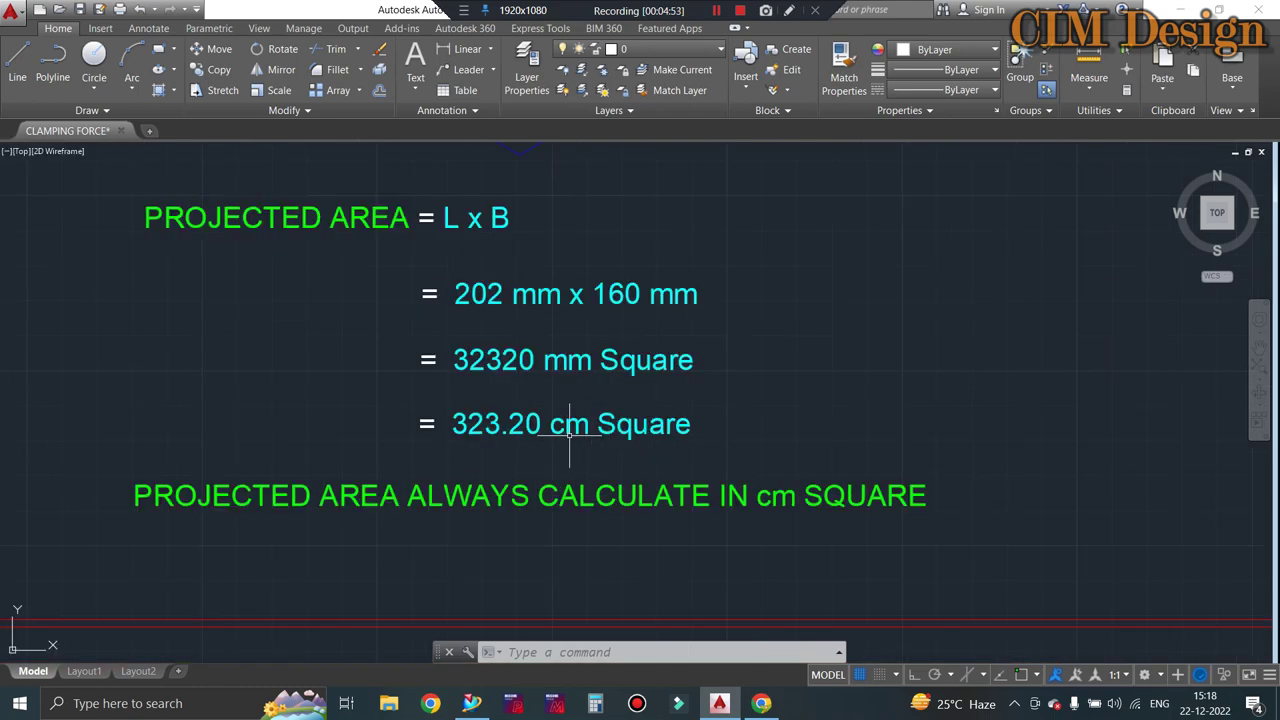
scroll(569, 424, "down", 8)
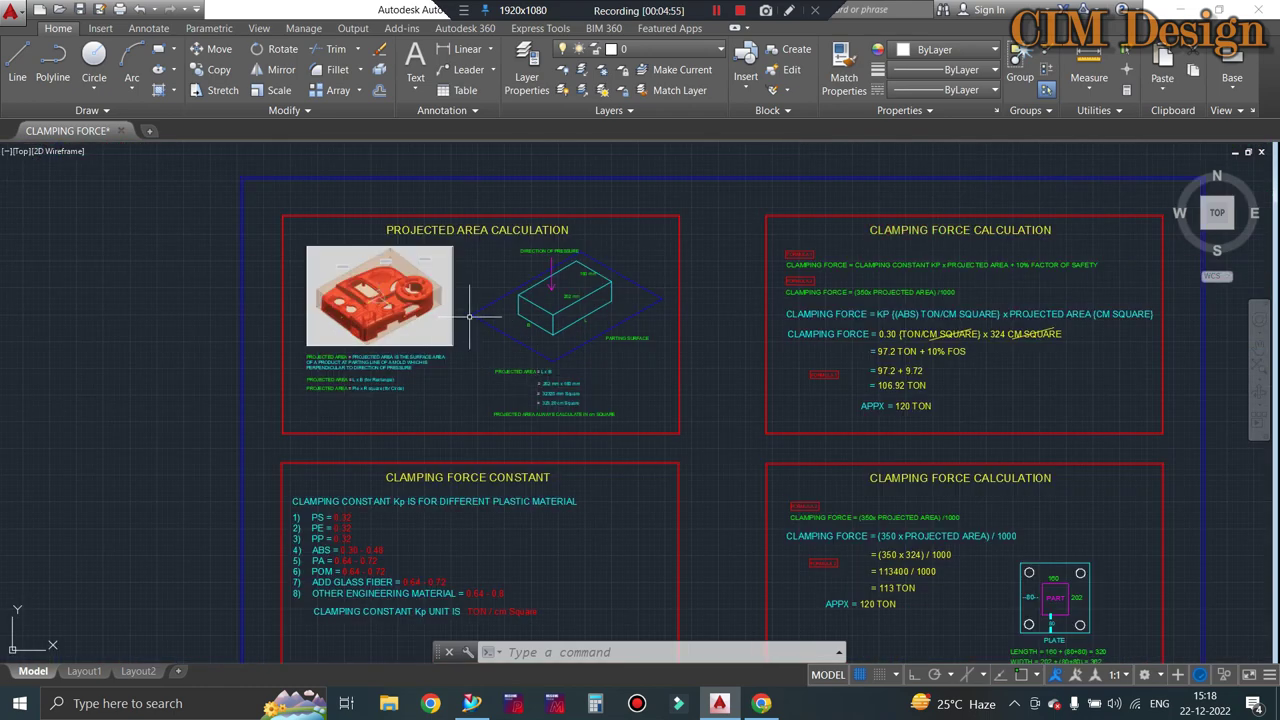
scroll(453, 311, "up", 2)
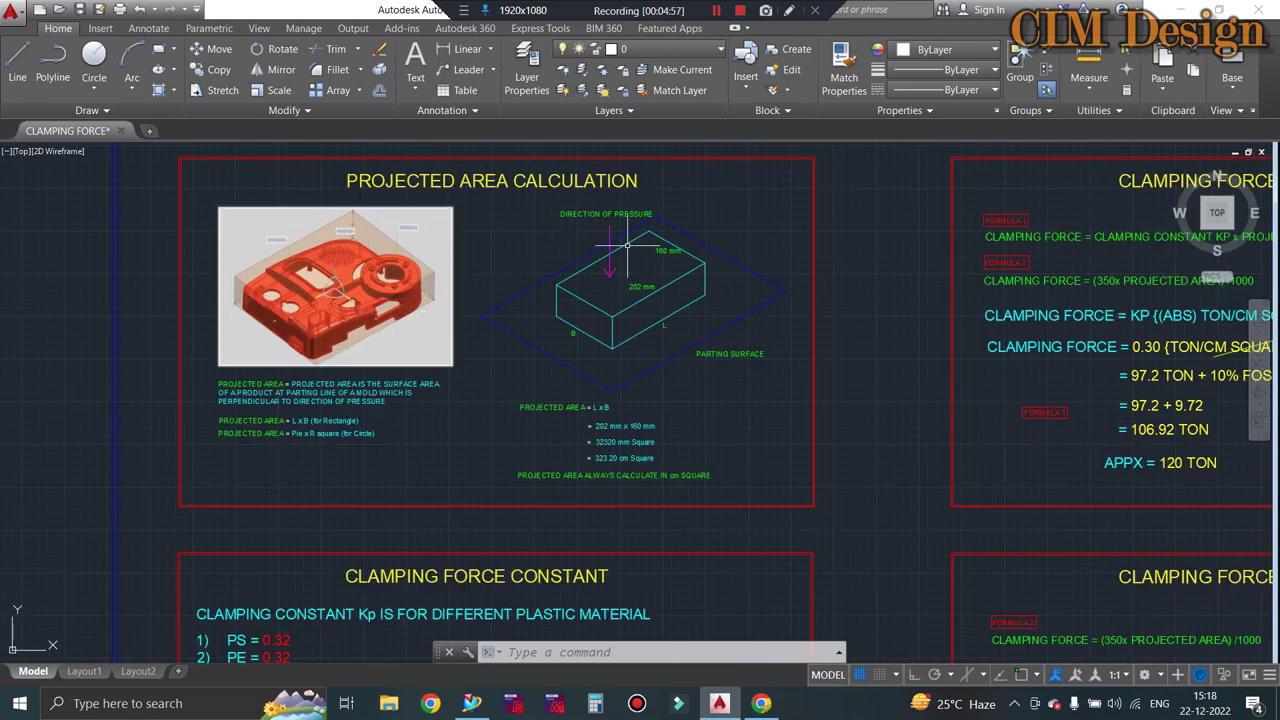
scroll(627, 245, "up", 2)
scroll(499, 218, "down", 2)
scroll(340, 174, "up", 2)
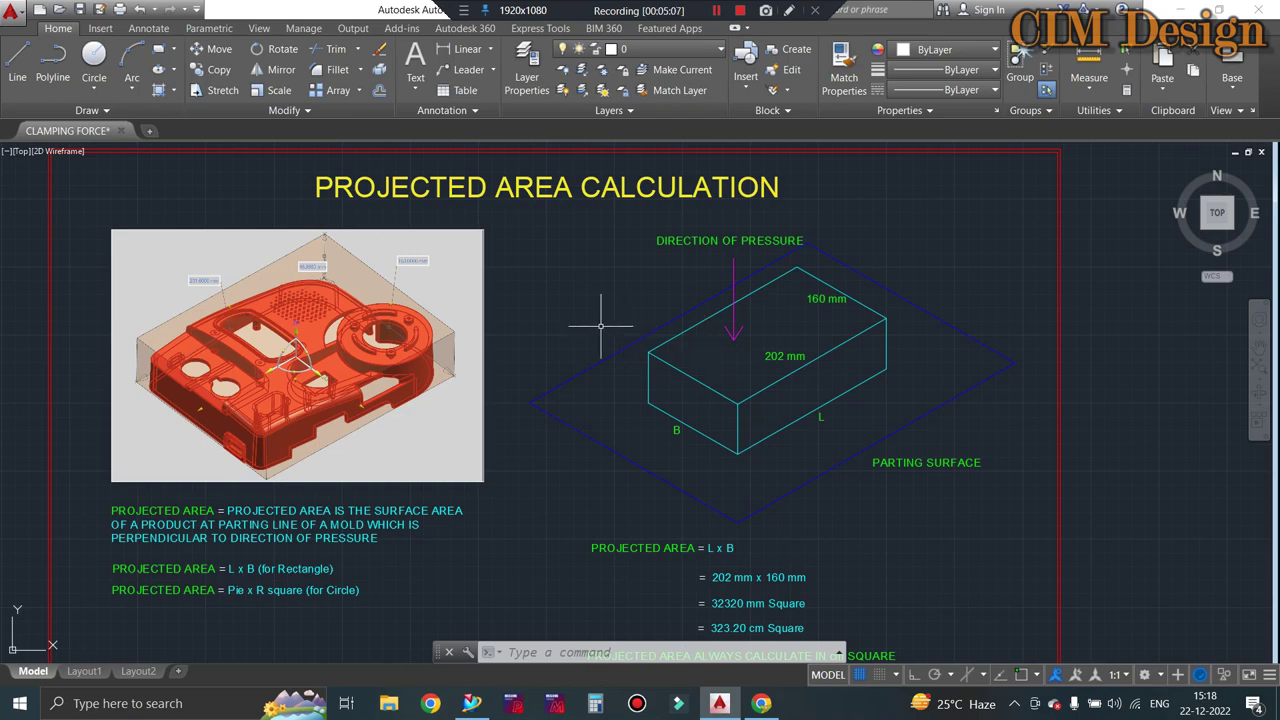
scroll(606, 337, "down", 2)
scroll(570, 370, "down", 2)
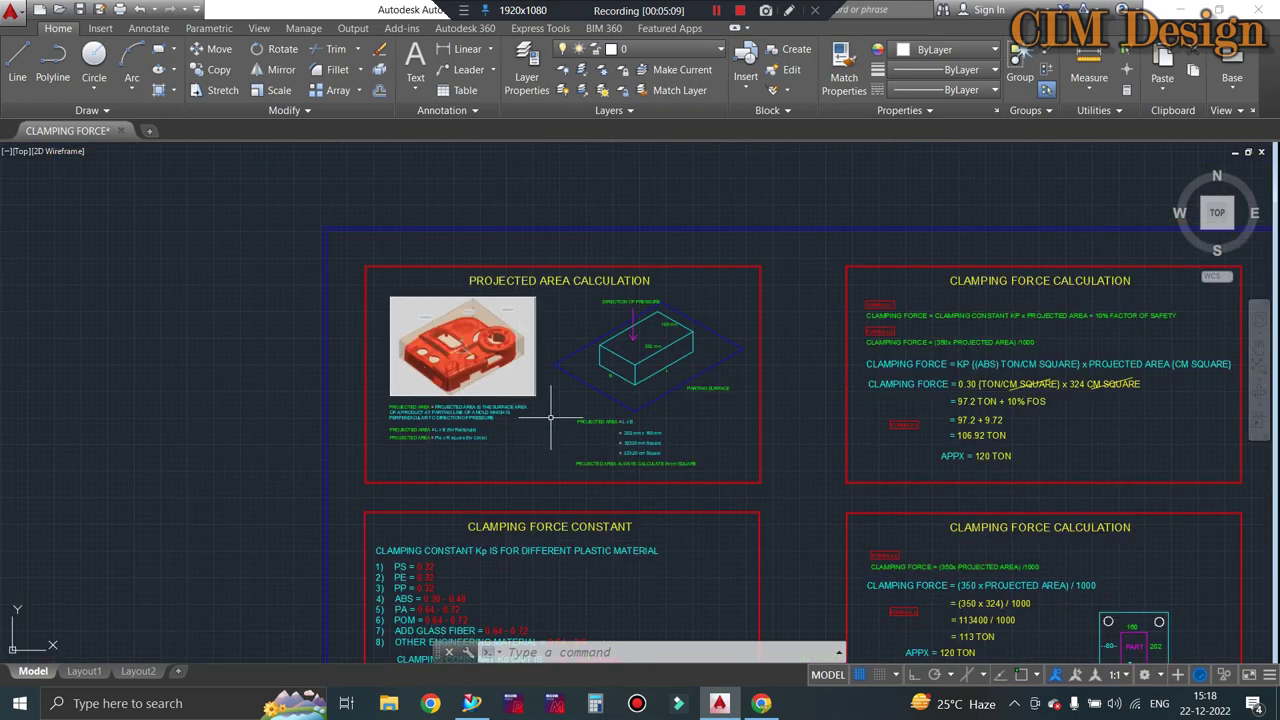
scroll(550, 418, "up", 2)
scroll(497, 310, "up", 2)
scroll(516, 372, "down", 2)
scroll(537, 298, "up", 2)
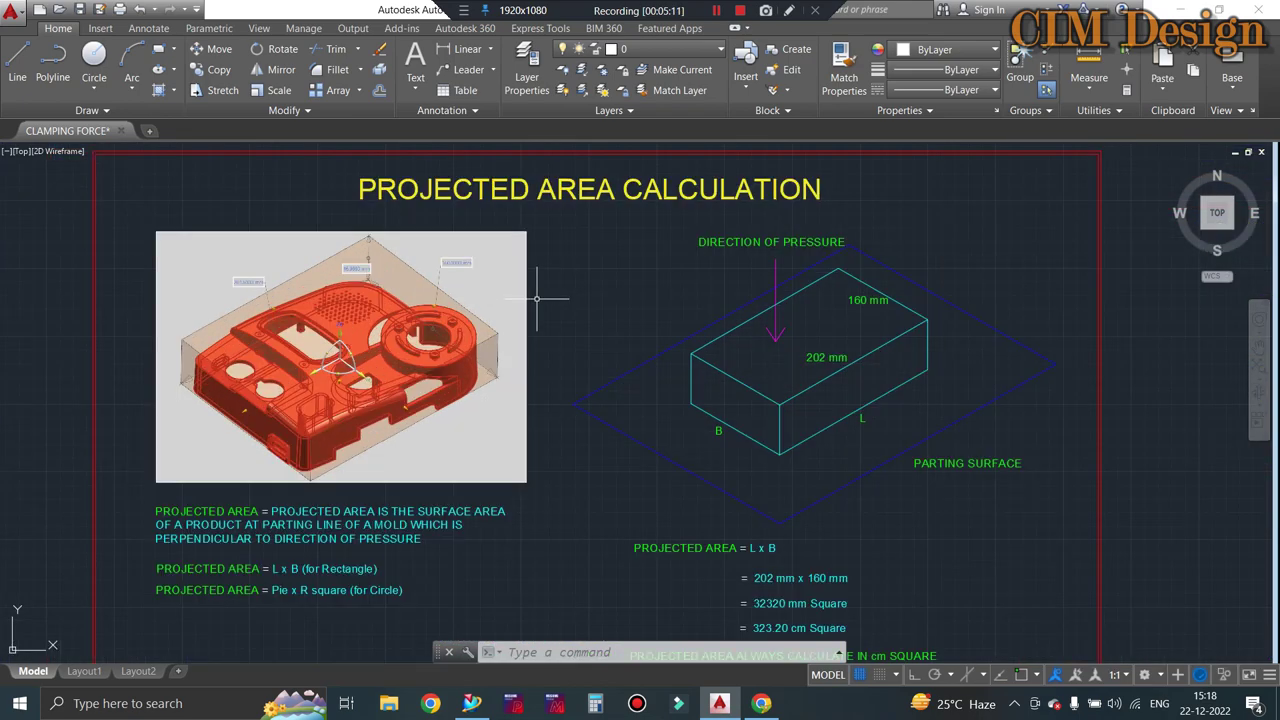
scroll(537, 298, "down", 2)
scroll(529, 300, "up", 2)
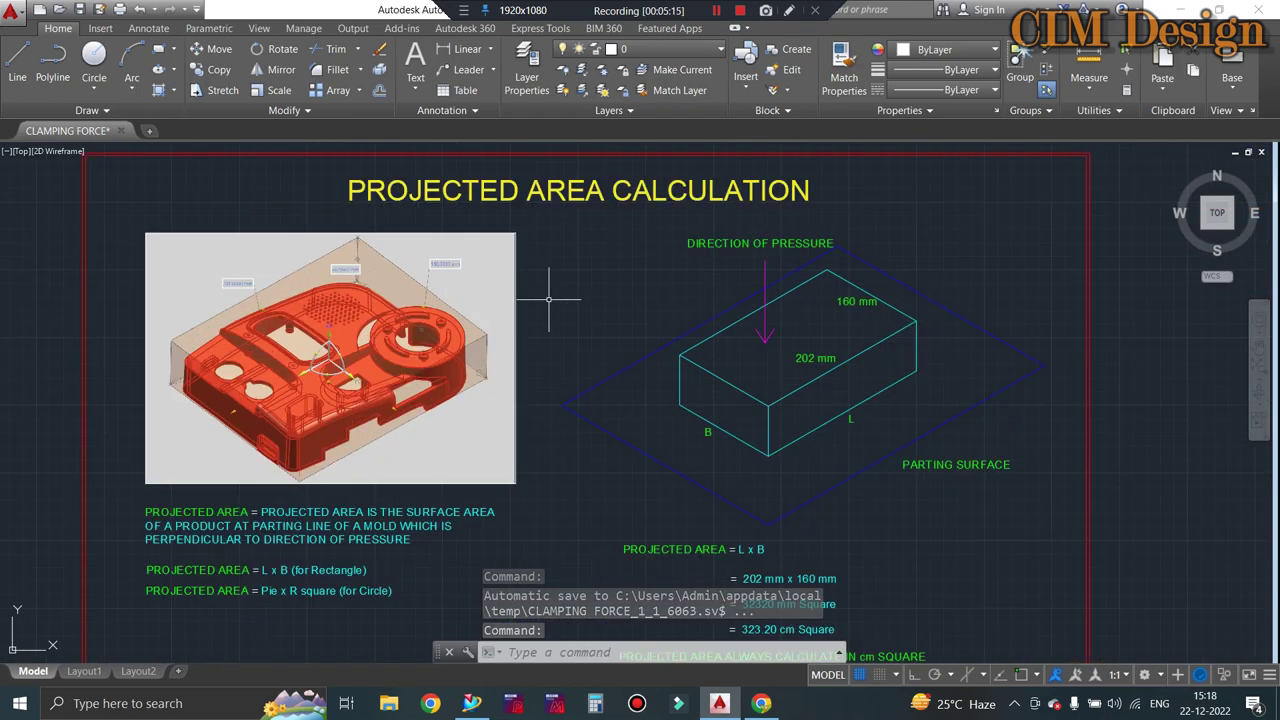
scroll(490, 270, "down", 3)
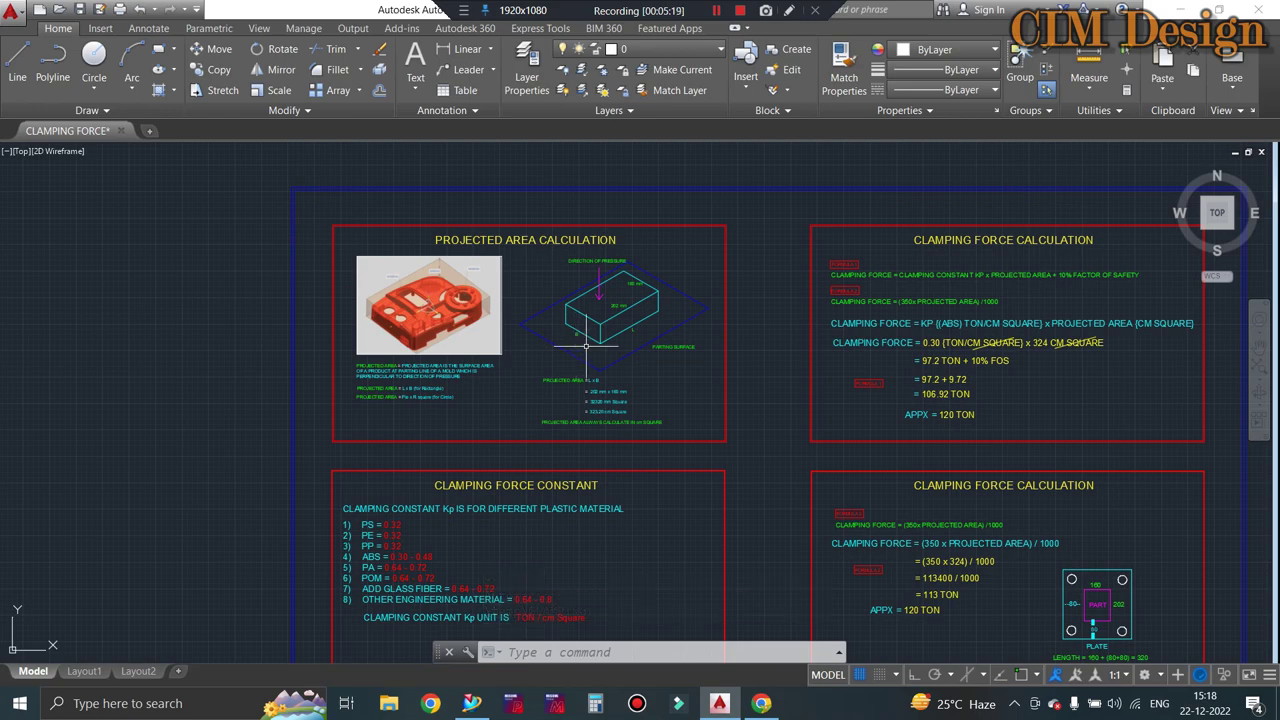
scroll(586, 347, "up", 3)
scroll(600, 340, "down", 3)
scroll(425, 405, "down", 2)
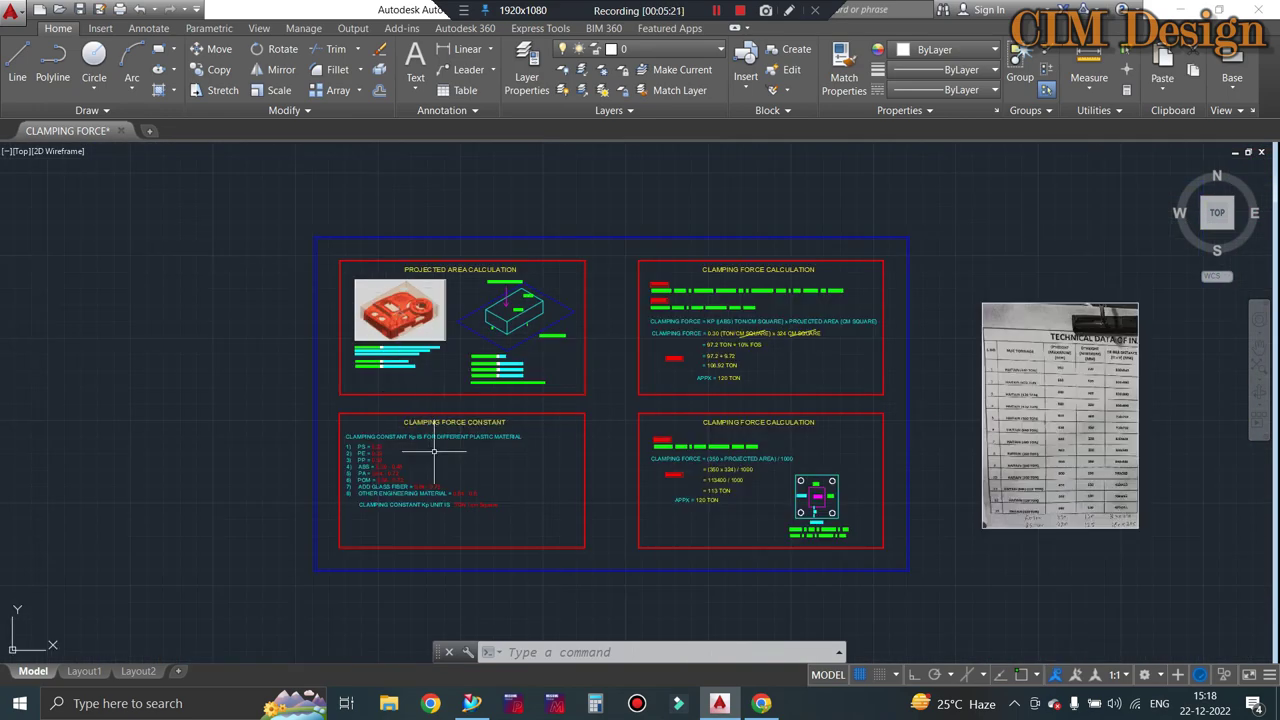
scroll(434, 452, "up", 2)
scroll(830, 188, "up", 3)
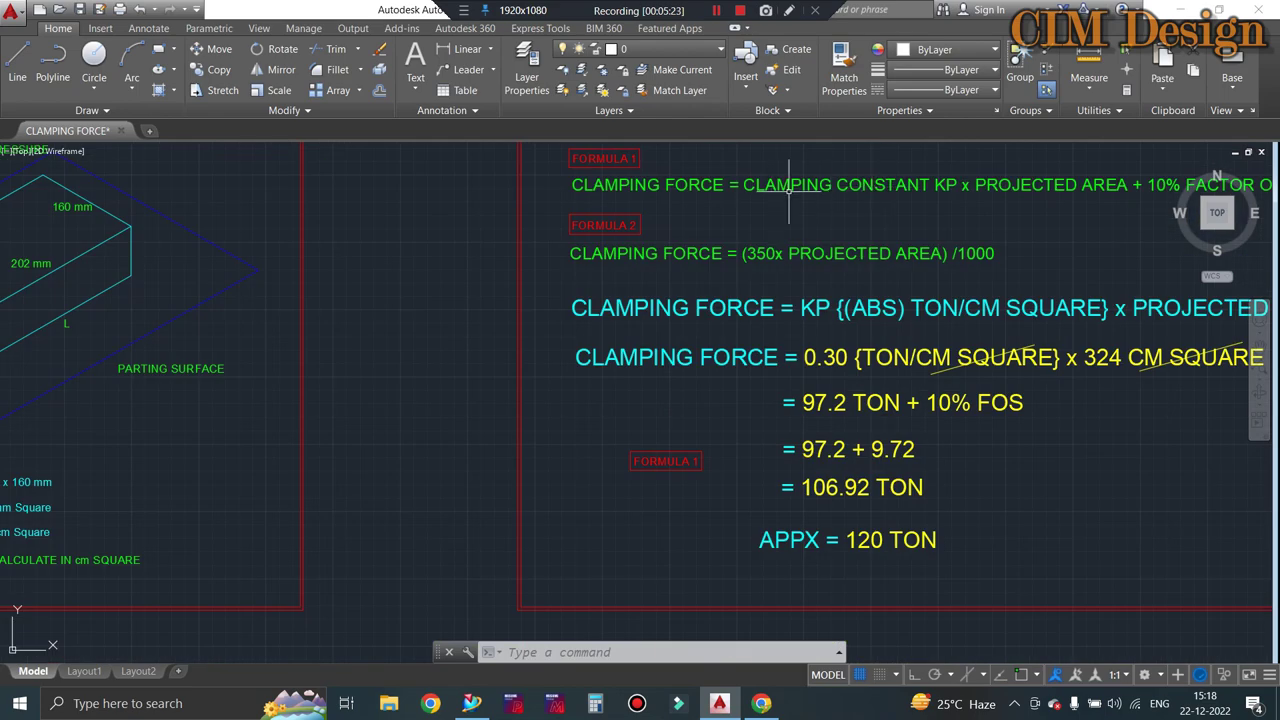
scroll(789, 190, "down", 2)
scroll(860, 225, "up", 3)
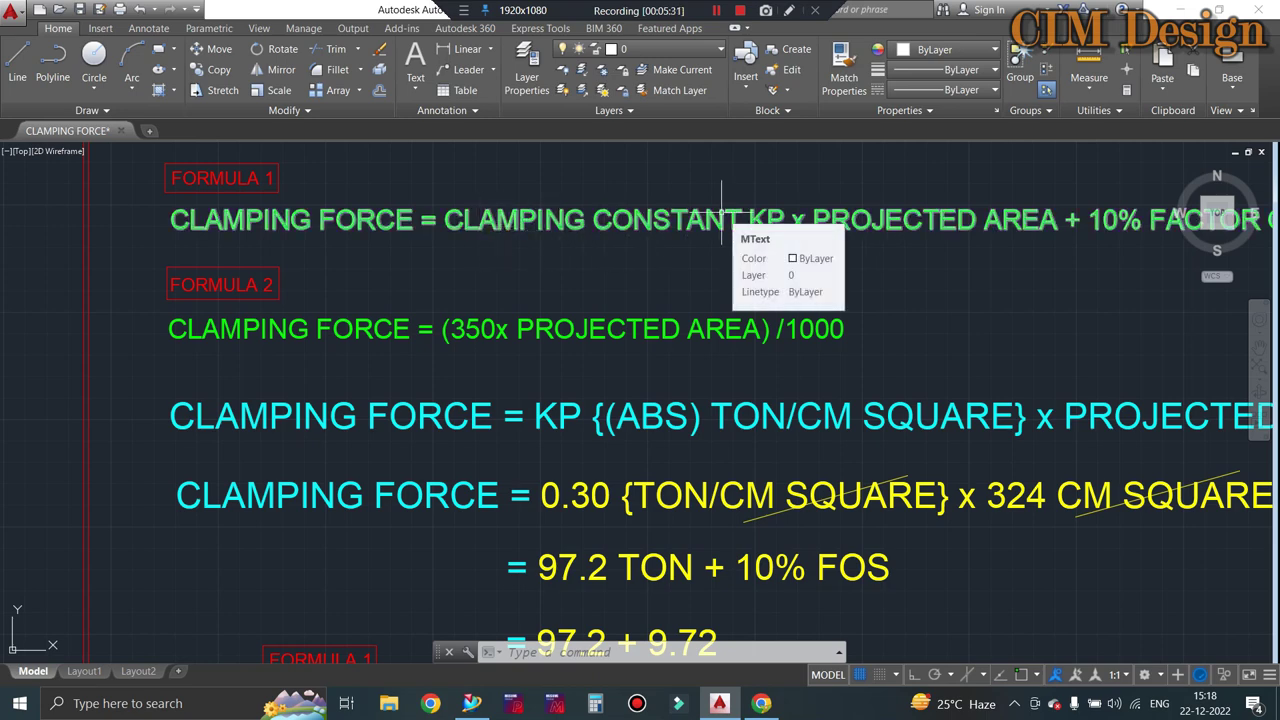
scroll(750, 208, "down", 2)
scroll(650, 230, "down", 3)
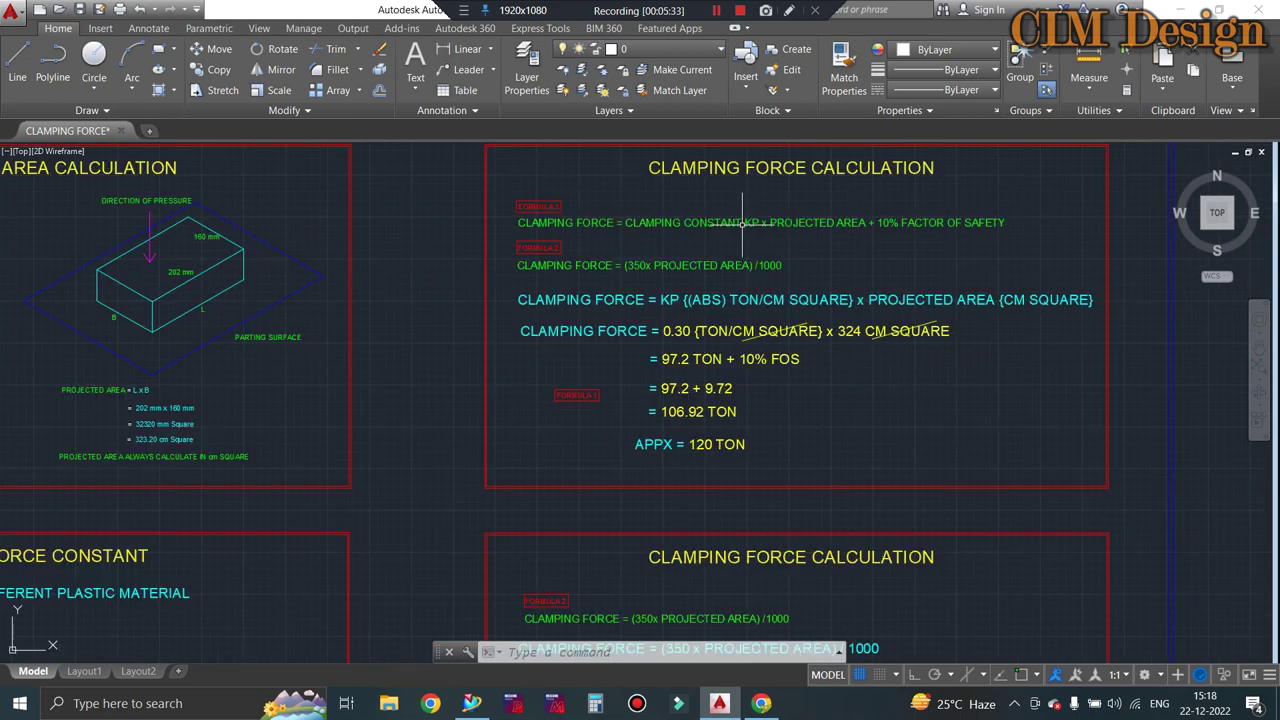
scroll(59, 560, "up", 4)
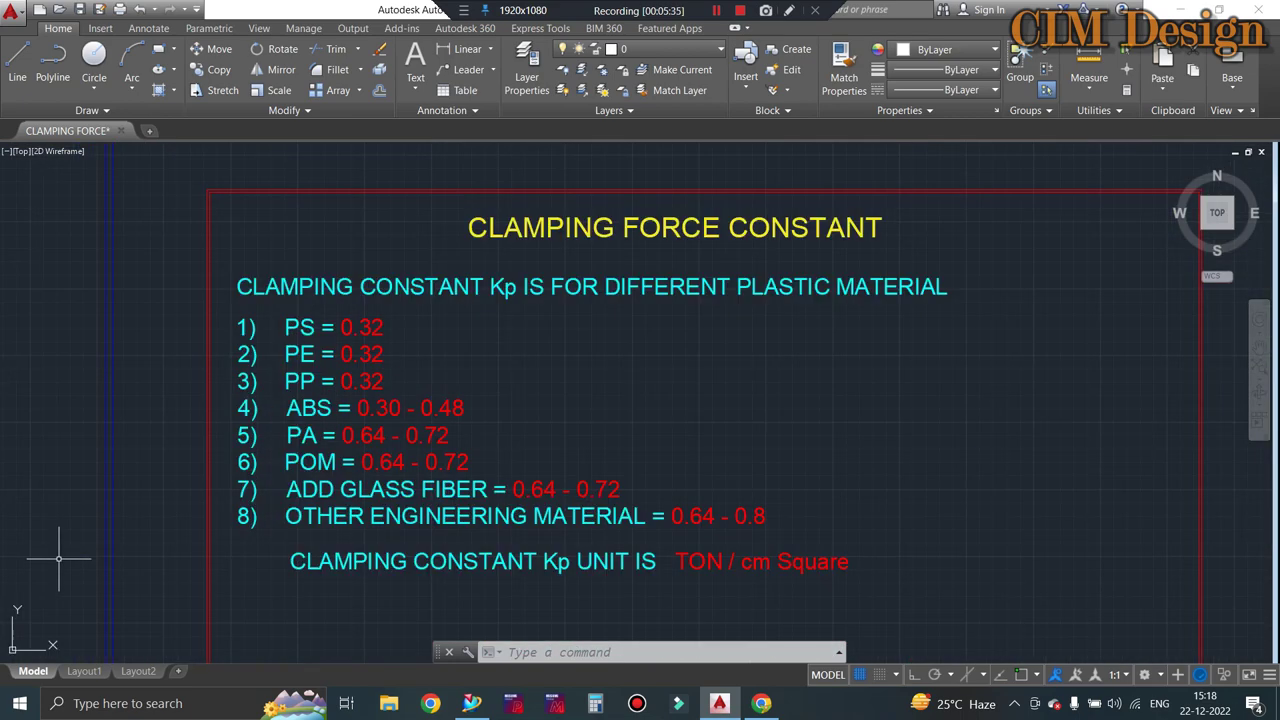
scroll(295, 385, "down", 2)
scroll(421, 313, "up", 2)
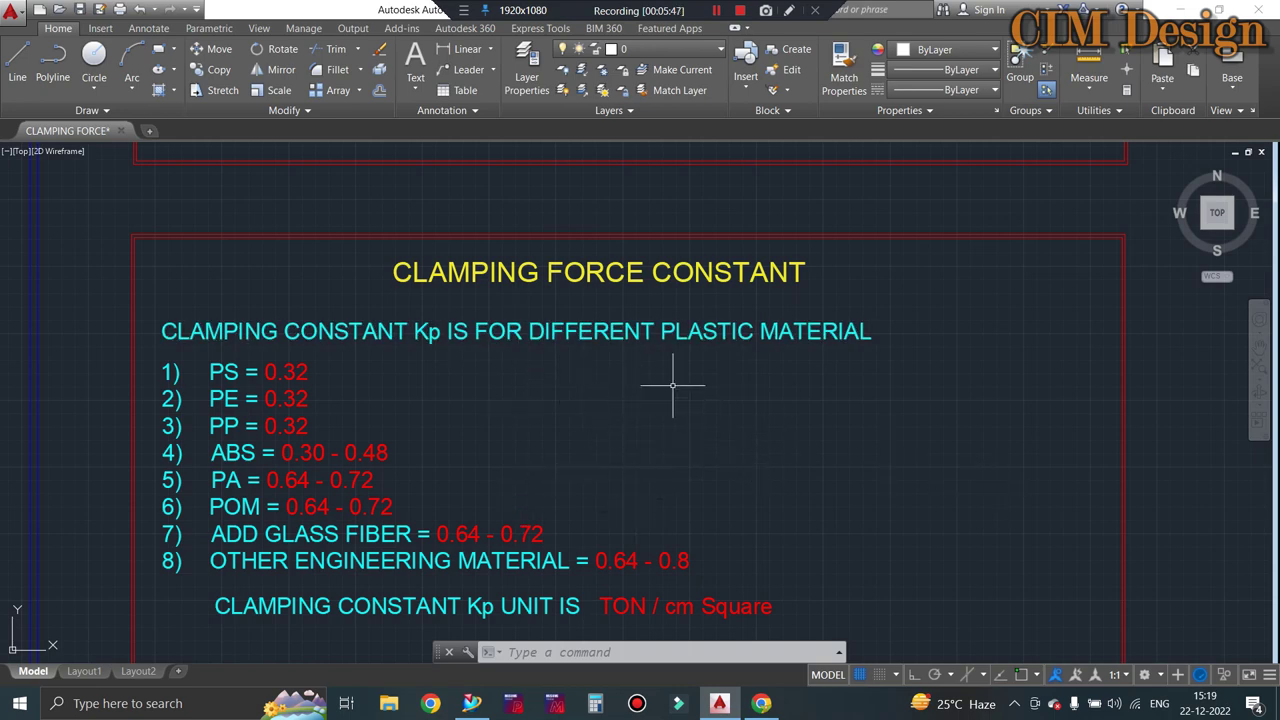
scroll(675, 349, "down", 2)
scroll(392, 457, "up", 2)
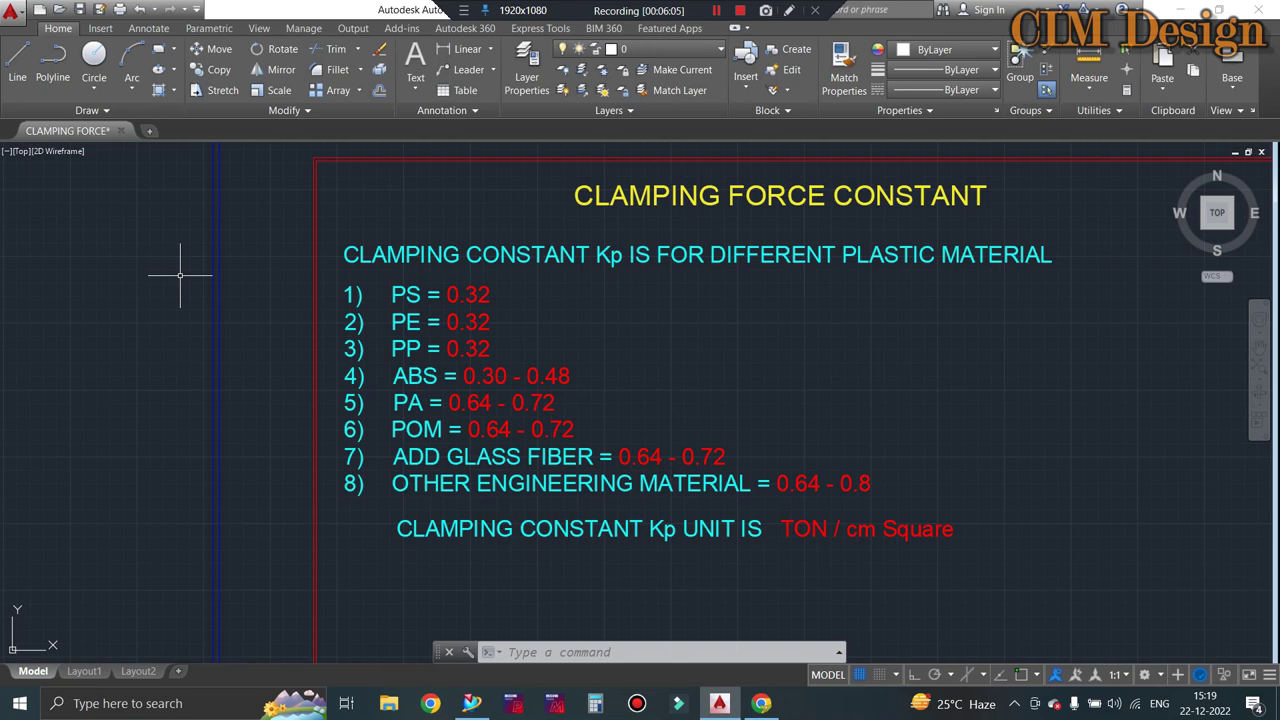
scroll(180, 275, "down", 1)
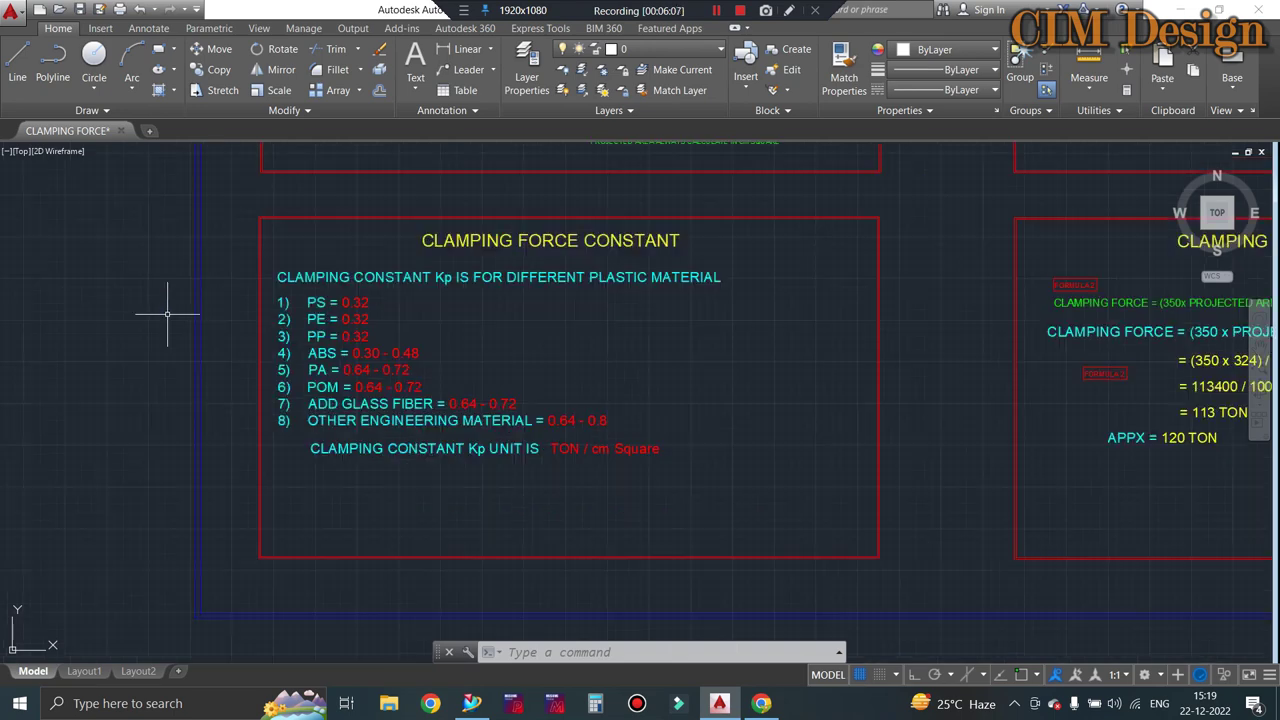
scroll(365, 333, "down", 5)
scroll(294, 326, "up", 6)
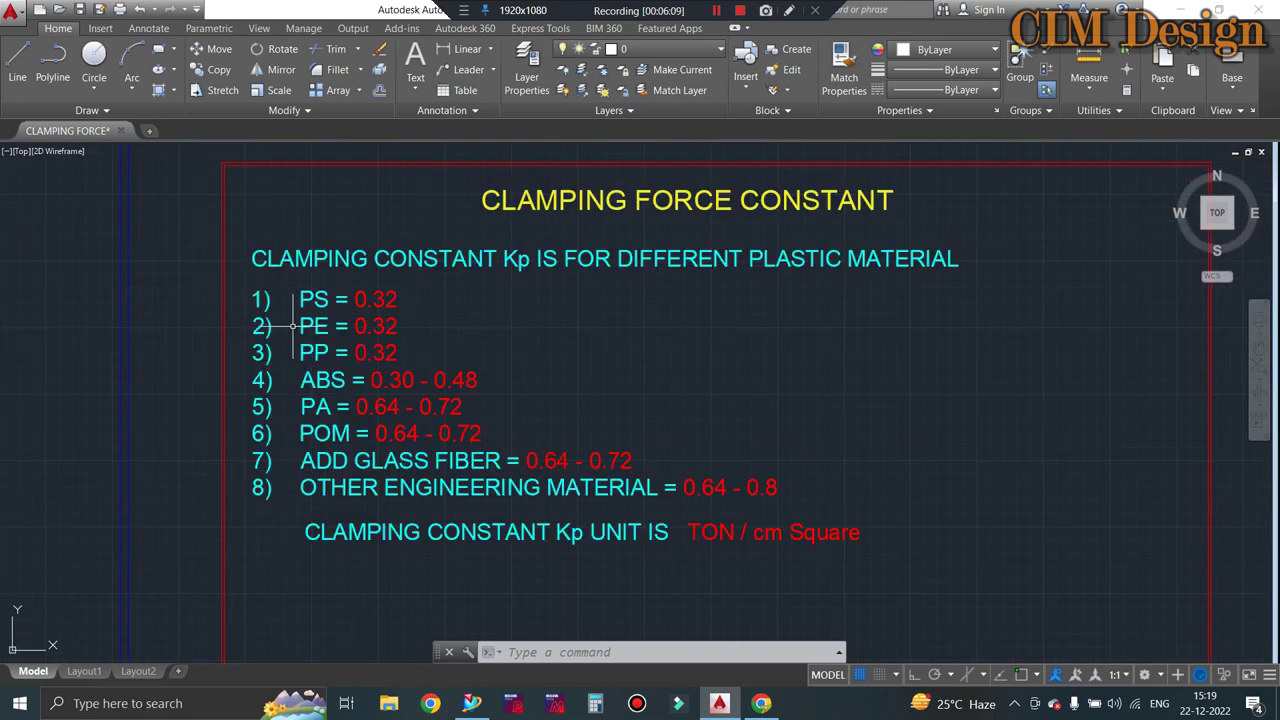
scroll(498, 356, "down", 2)
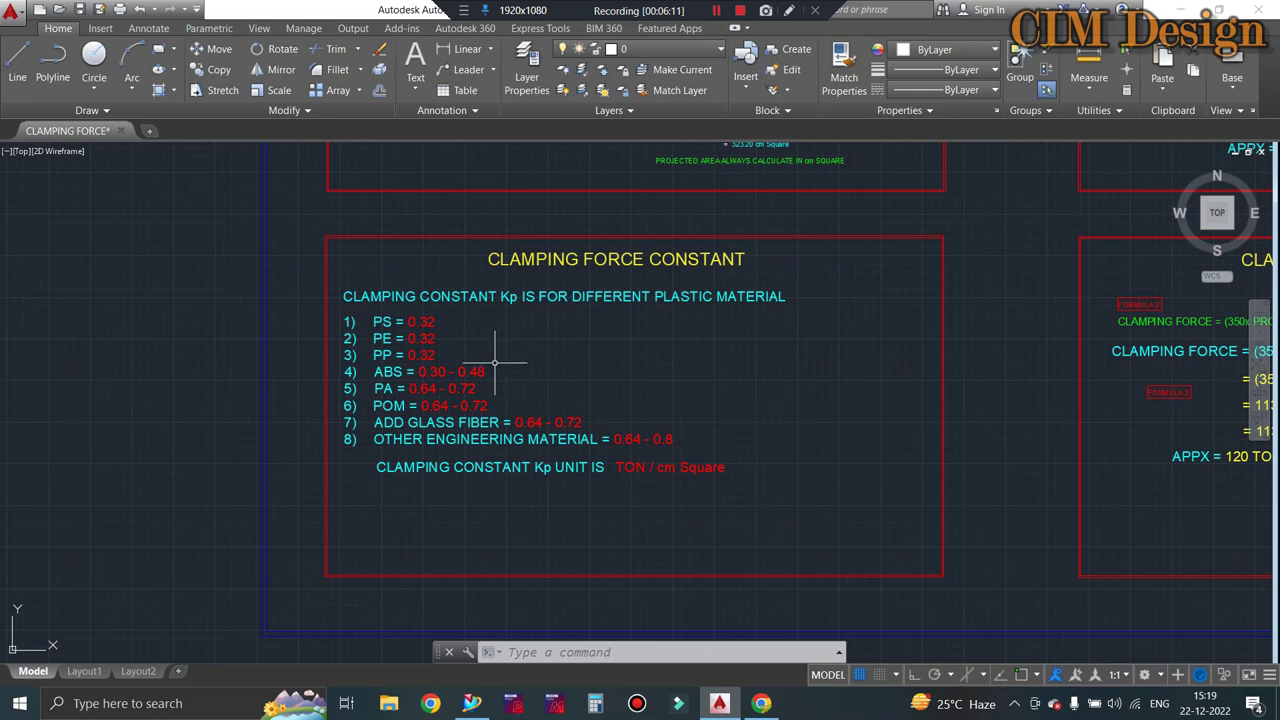
scroll(561, 287, "up", 2)
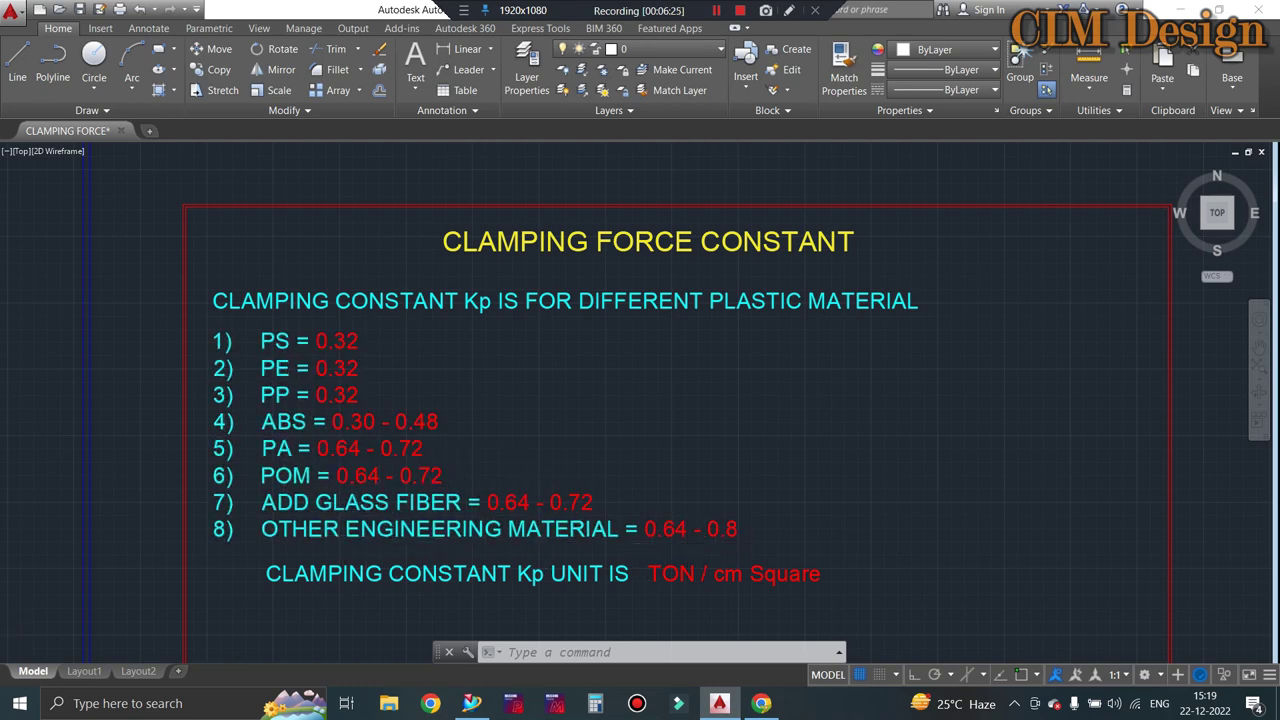
scroll(714, 543, "up", 2)
scroll(678, 552, "down", 2)
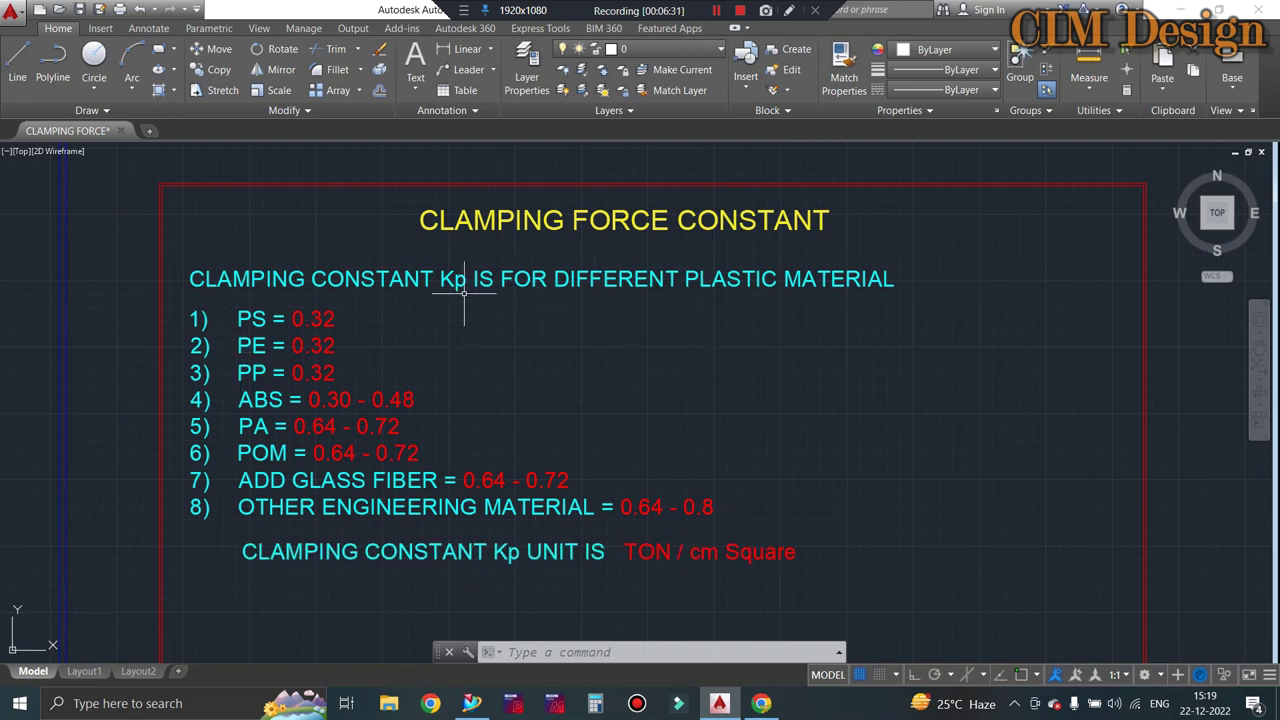
scroll(400, 362, "down", 2)
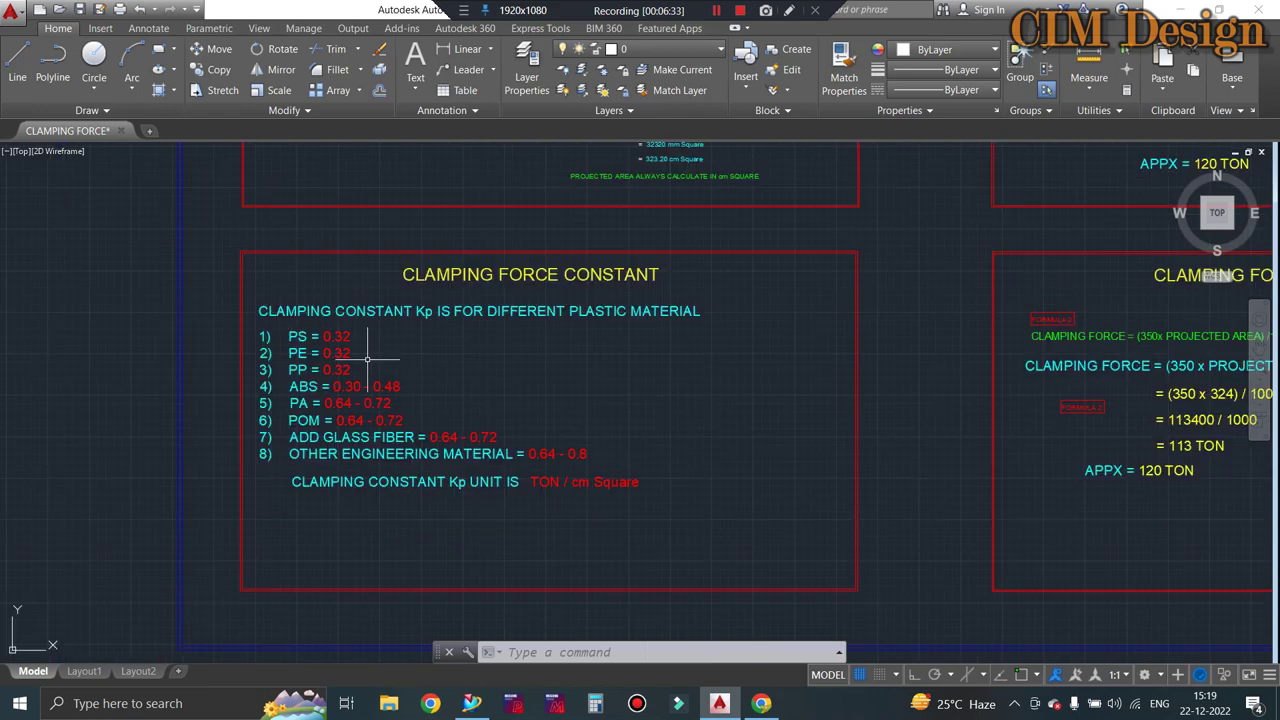
scroll(416, 378, "down", 4)
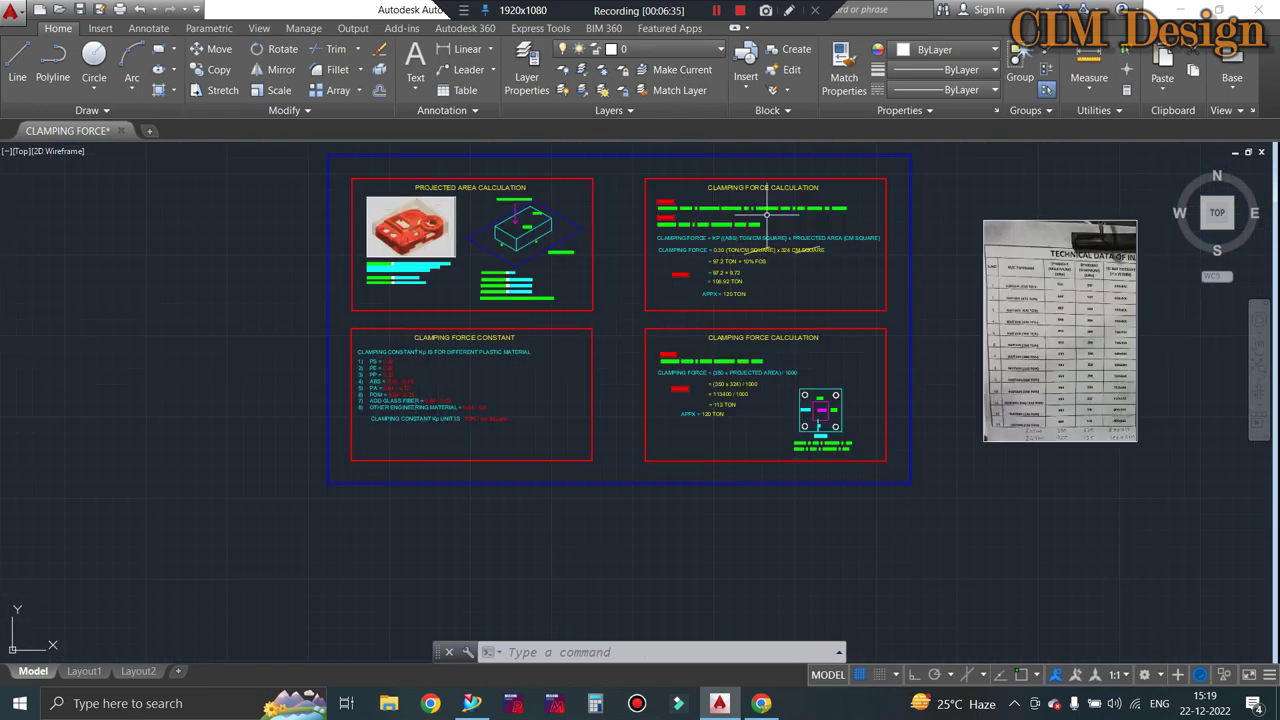
scroll(767, 215, "up", 2)
scroll(563, 220, "up", 4)
scroll(427, 295, "down", 2)
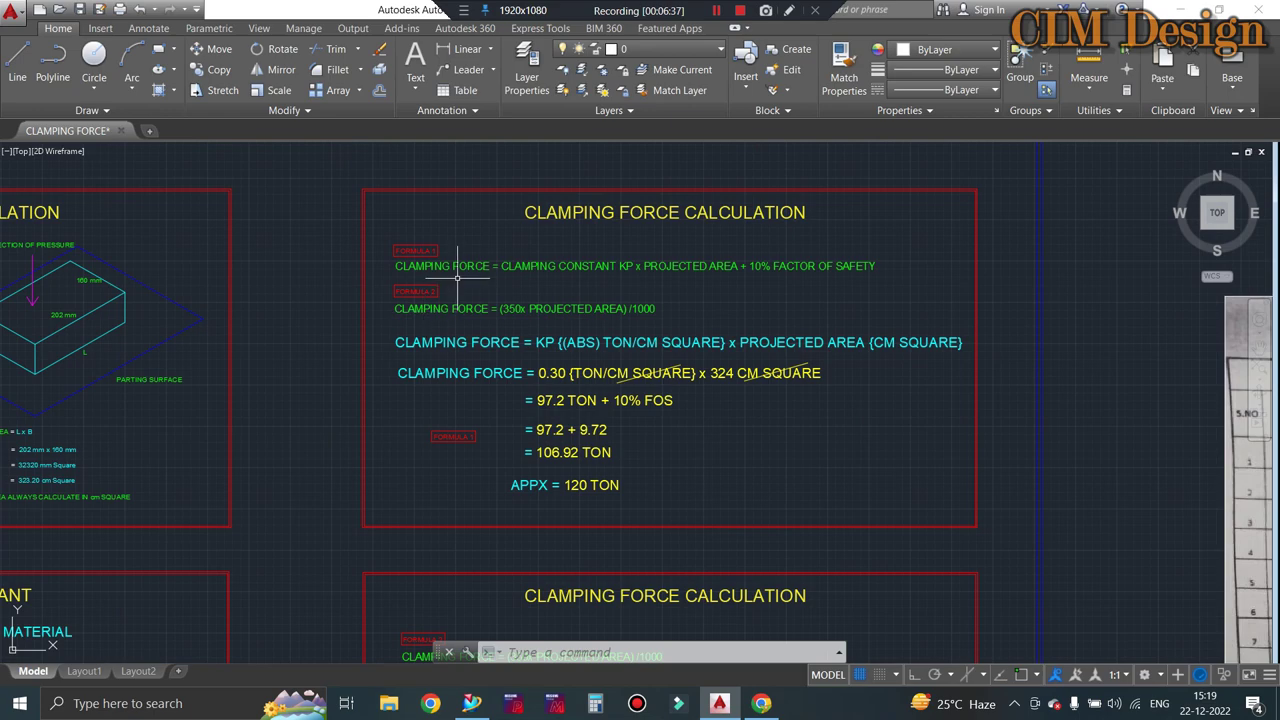
scroll(457, 278, "up", 1)
scroll(443, 257, "up", 3)
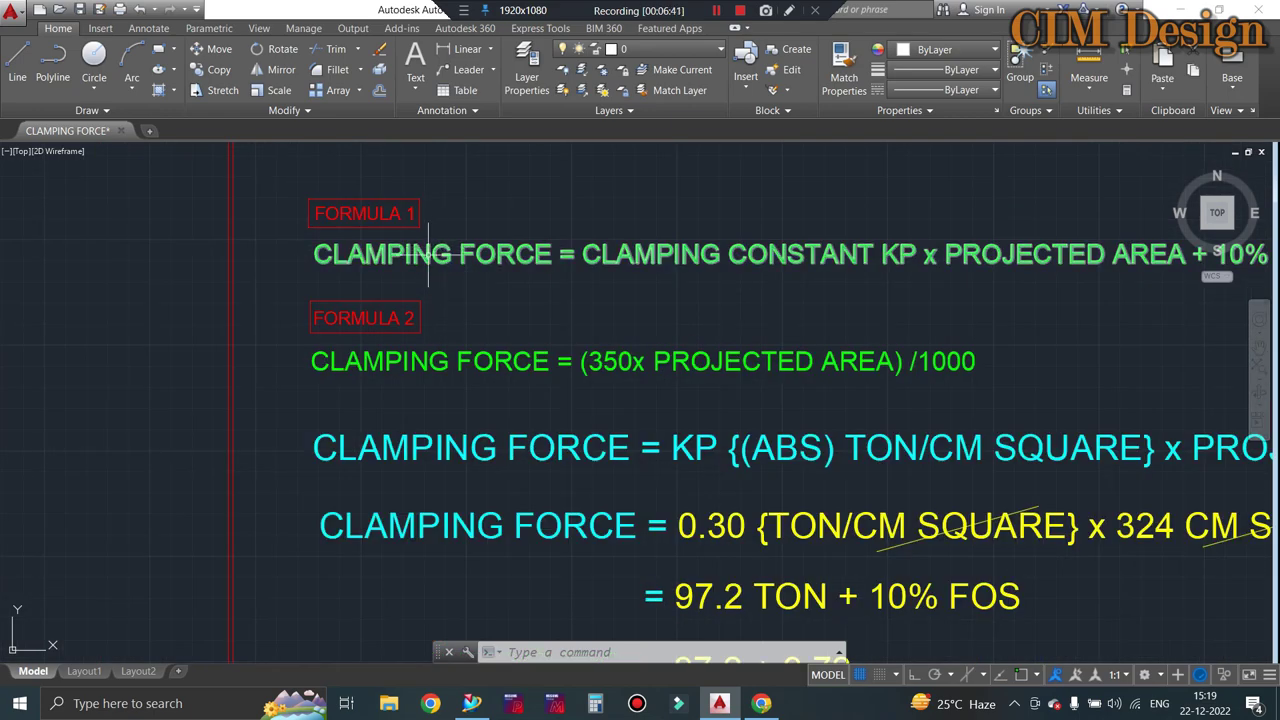
scroll(423, 255, "down", 3)
scroll(791, 462, "up", 2)
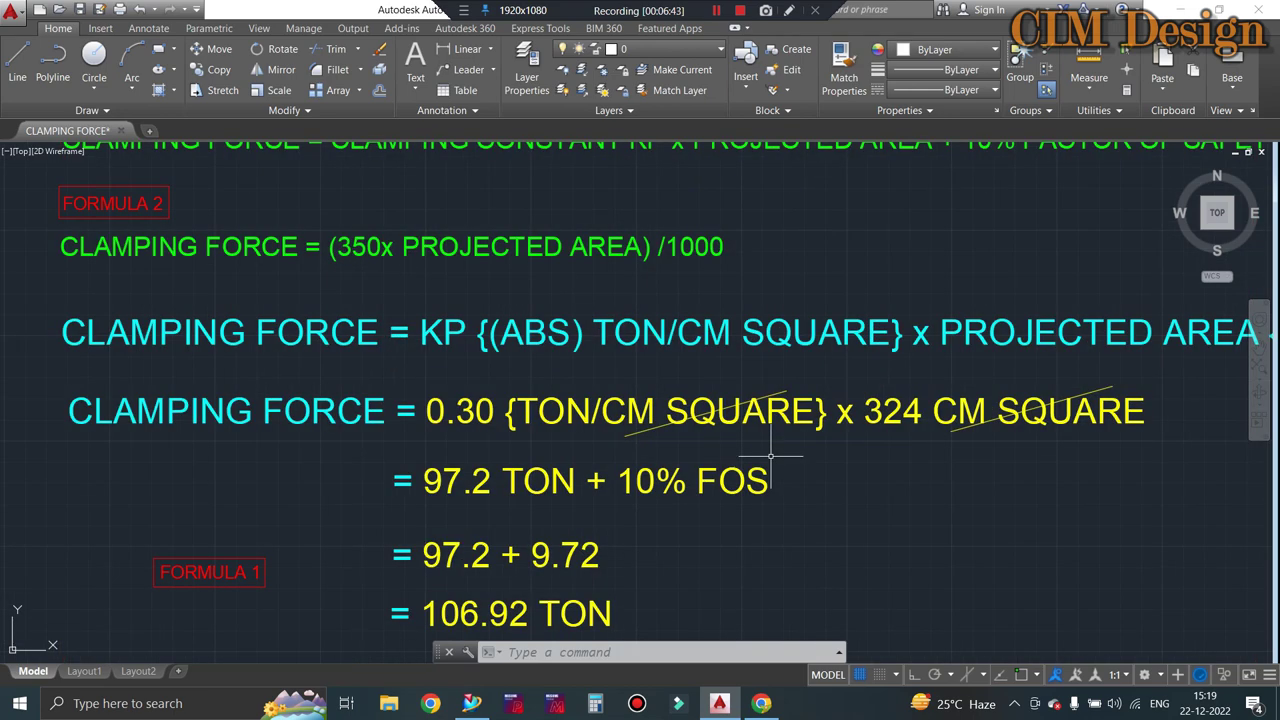
scroll(308, 410, "down", 2)
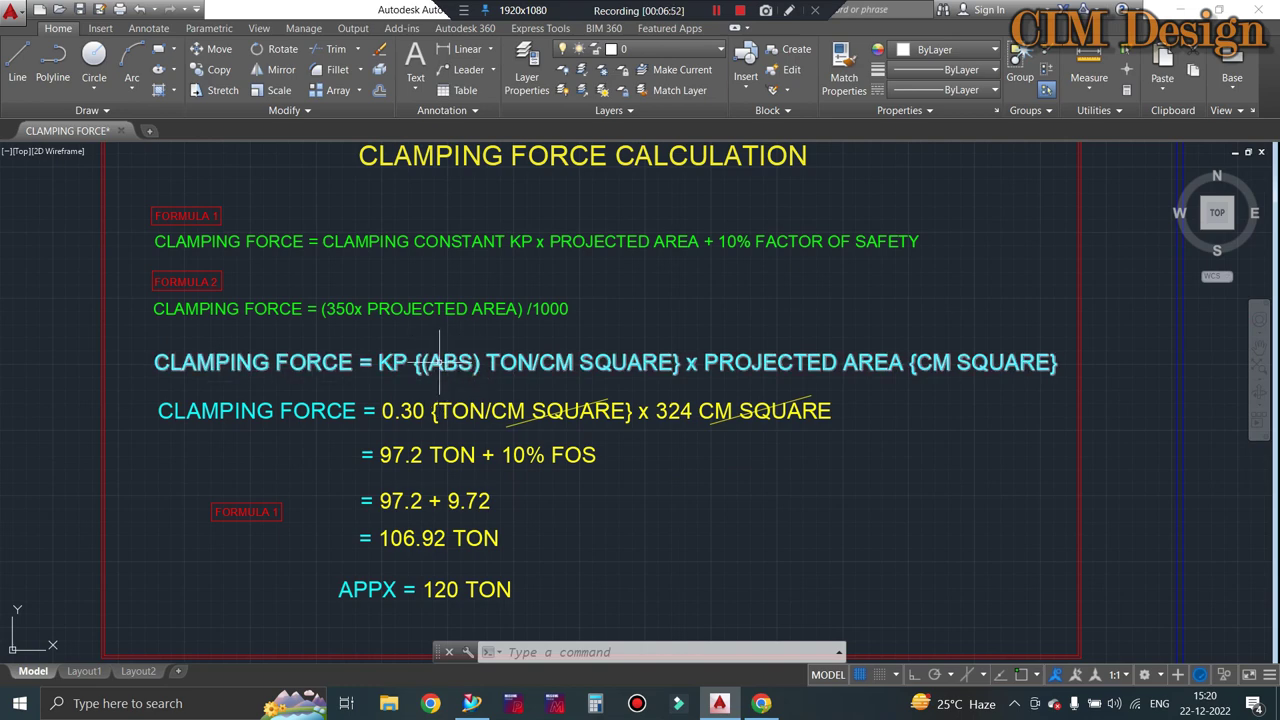
scroll(512, 365, "up", 2)
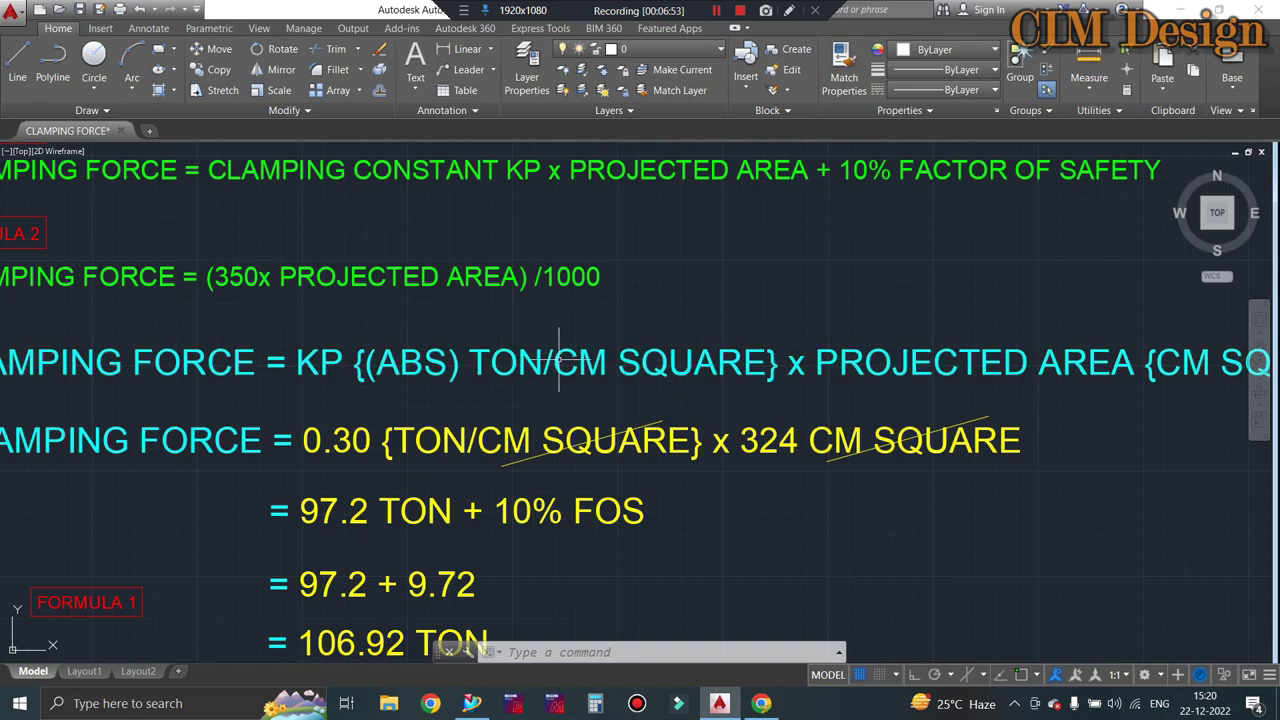
scroll(520, 360, "down", 2)
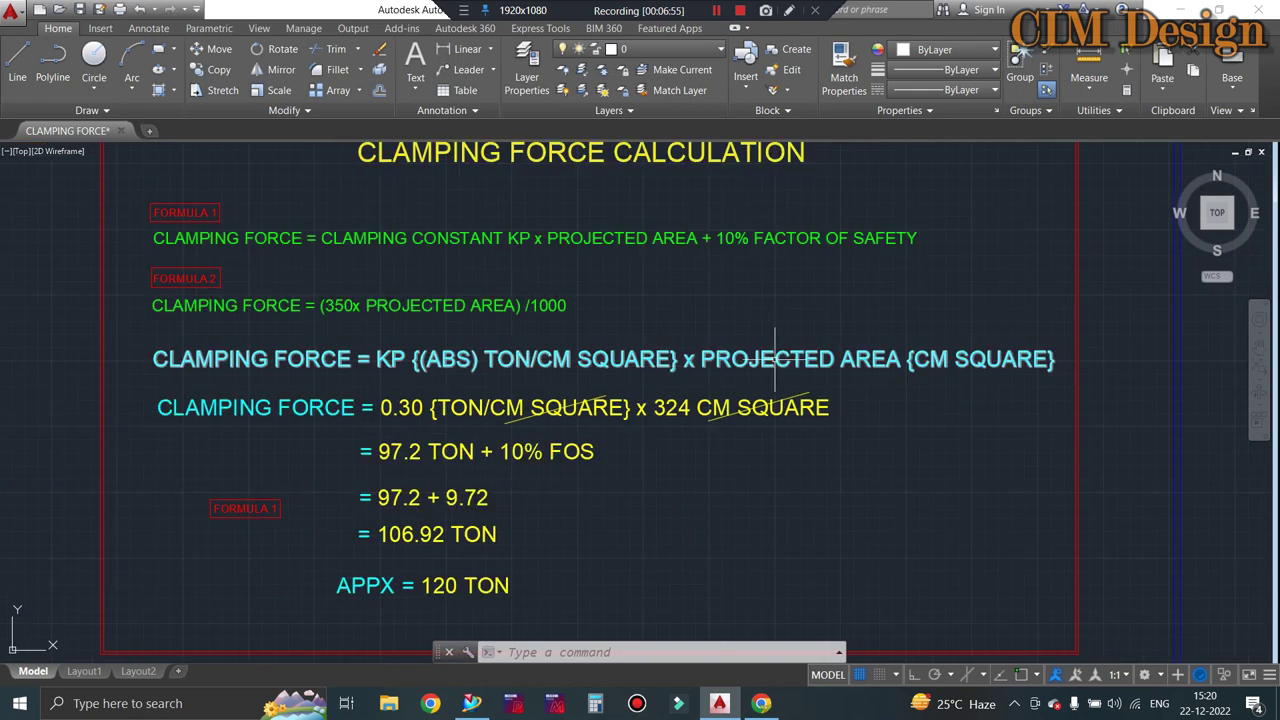
scroll(845, 358, "down", 4)
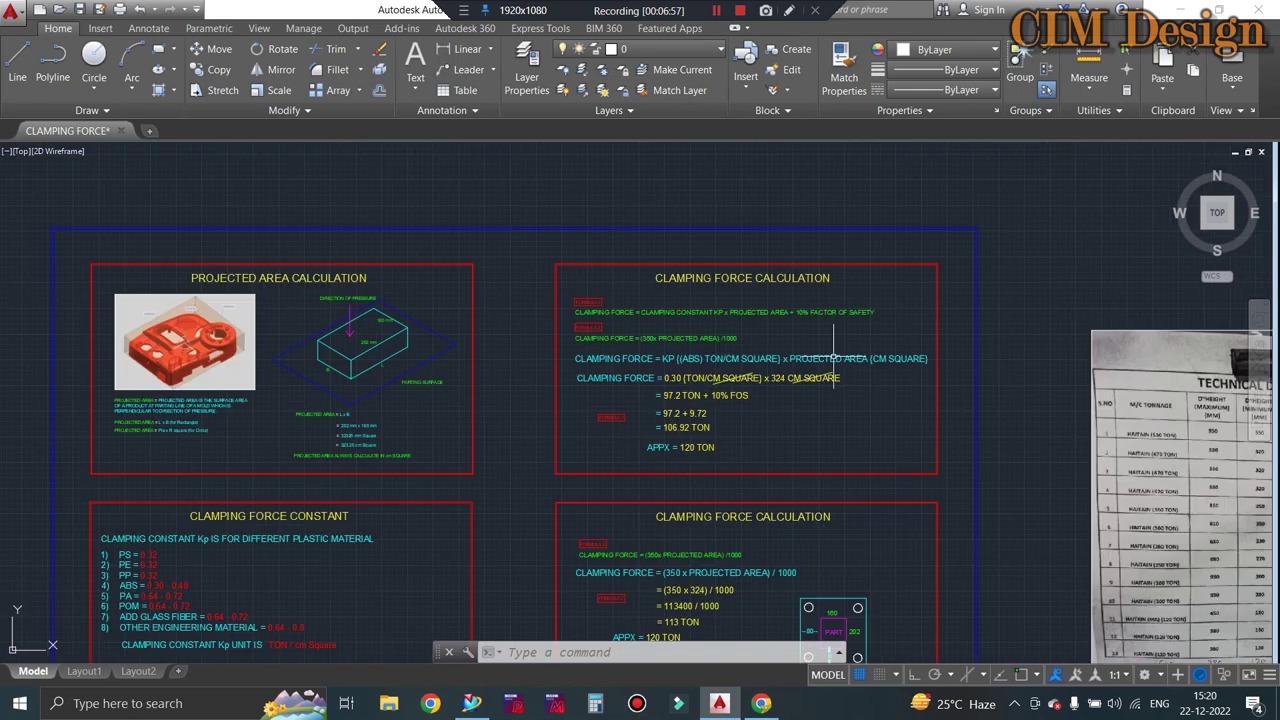
scroll(374, 465, "up", 6)
scroll(340, 371, "down", 4)
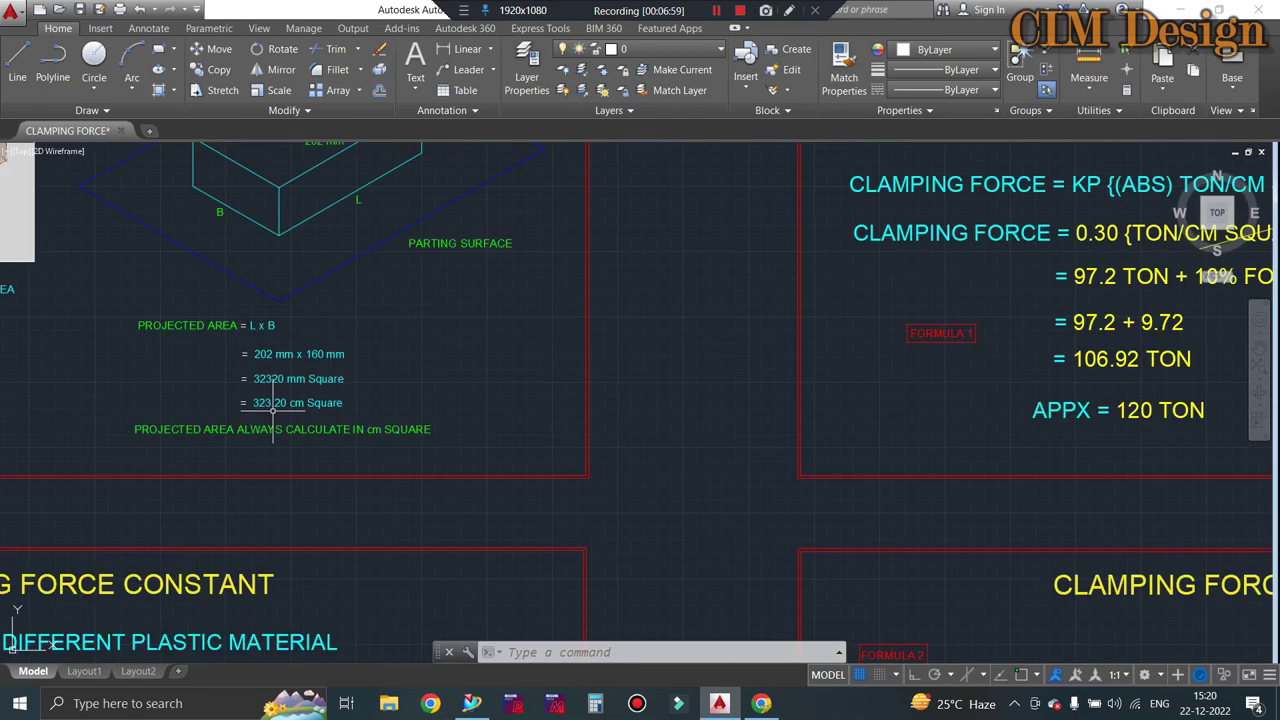
scroll(306, 393, "down", 2)
scroll(660, 275, "up", 3)
scroll(754, 338, "up", 1)
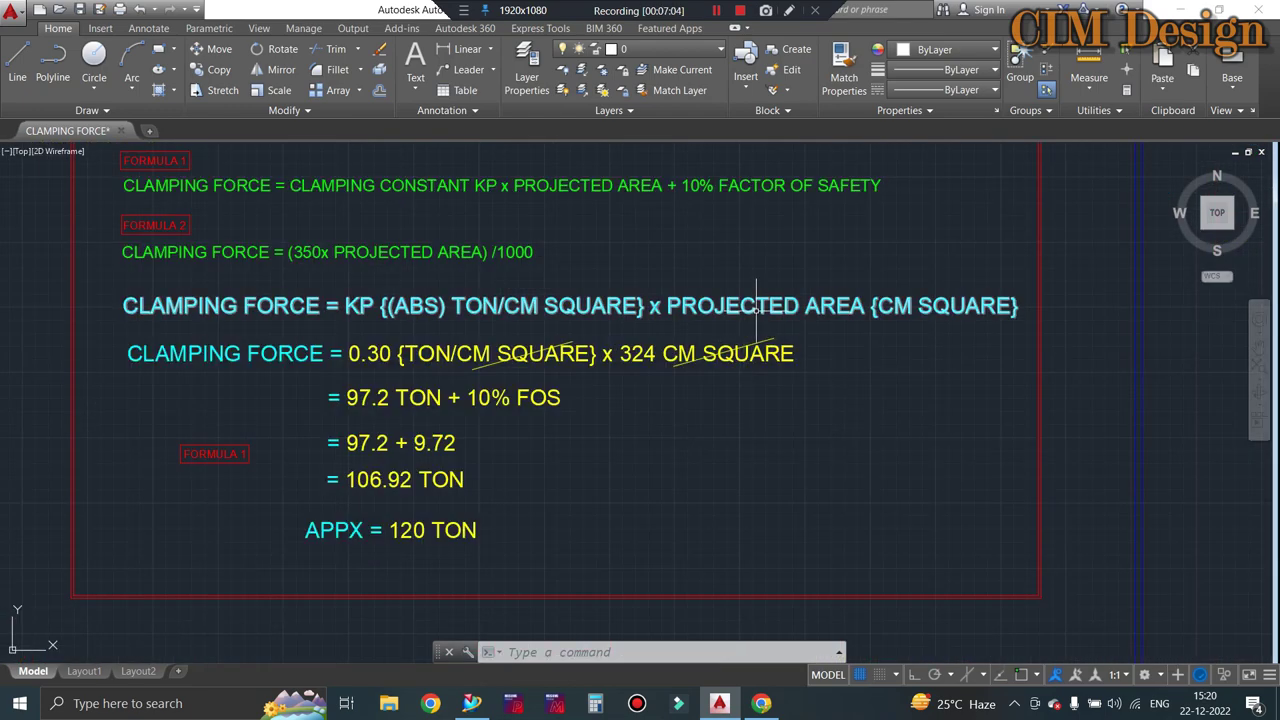
scroll(365, 368, "up", 1)
scroll(532, 362, "down", 1)
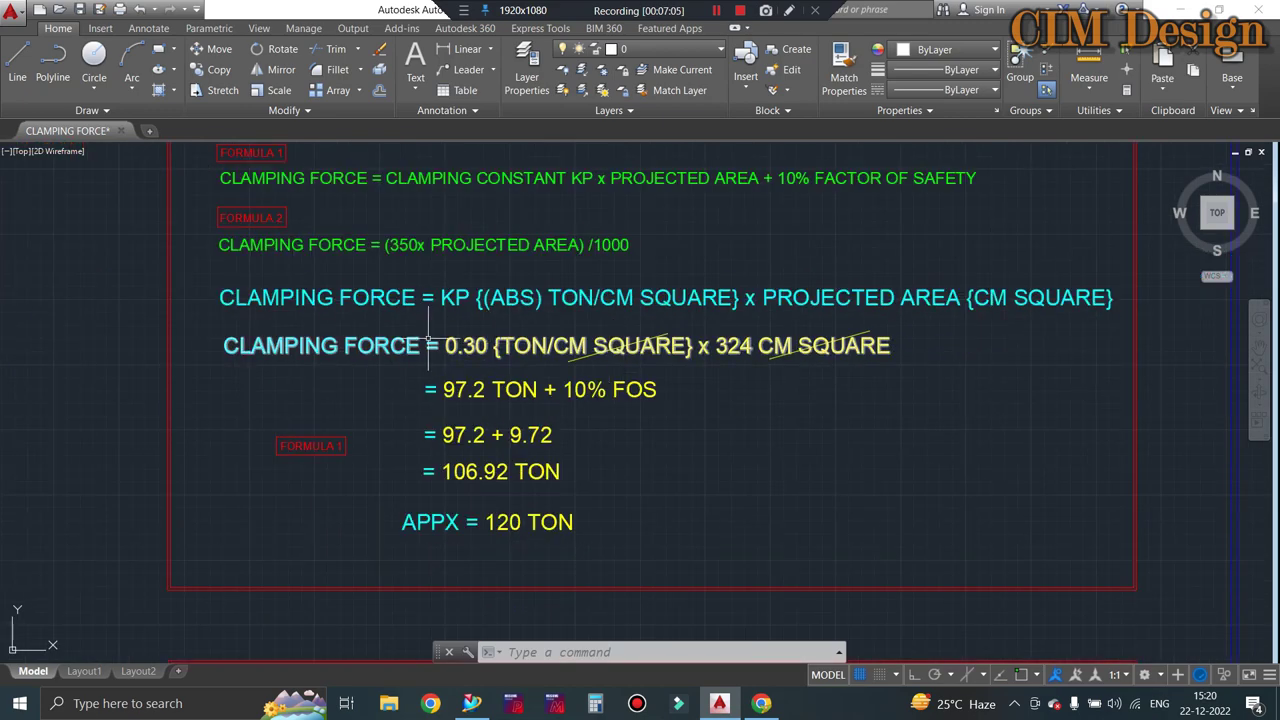
scroll(457, 276, "up", 1)
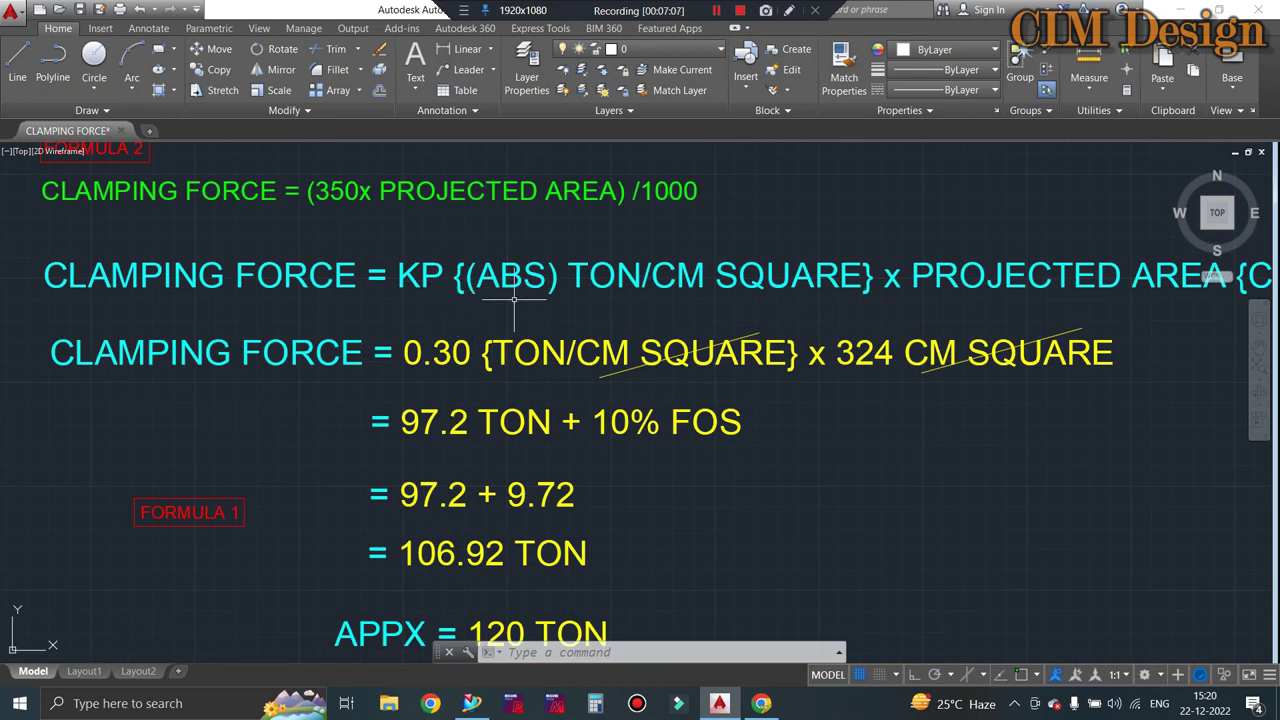
scroll(455, 285, "down", 2)
scroll(420, 340, "down", 2)
scroll(337, 411, "up", 3)
scroll(268, 473, "up", 1)
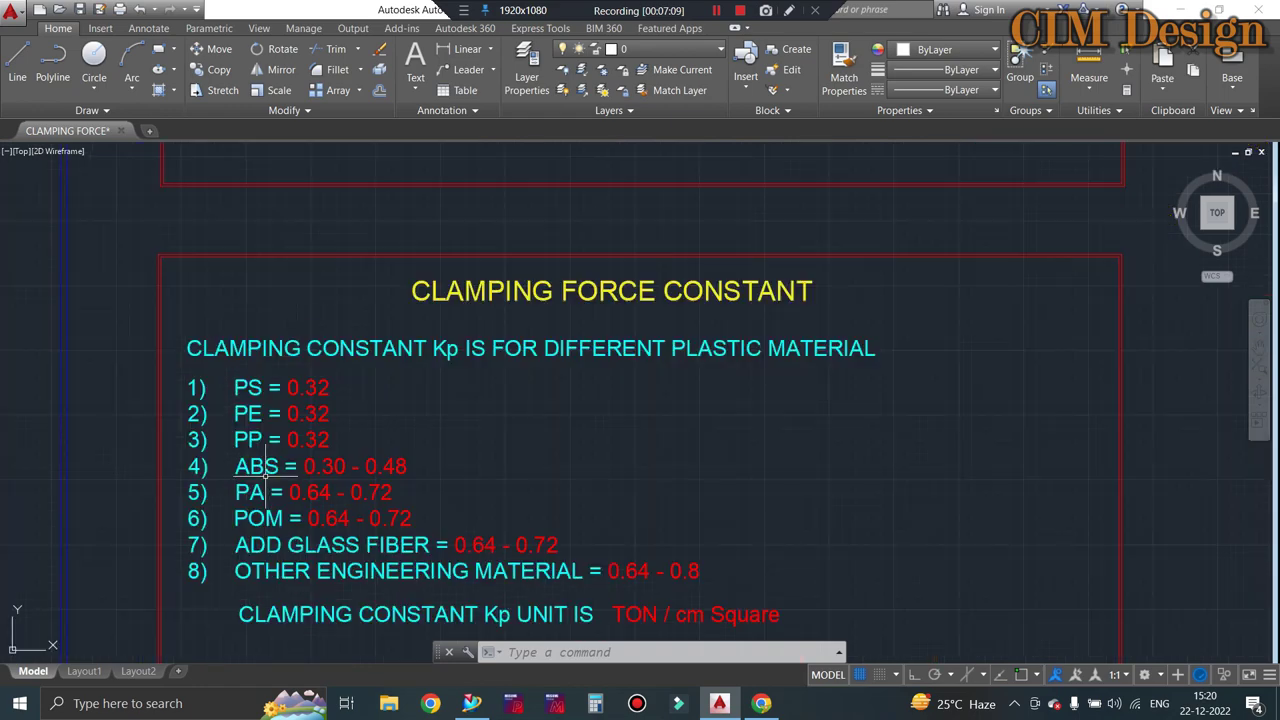
scroll(255, 495, "up", 2)
scroll(466, 453, "down", 1)
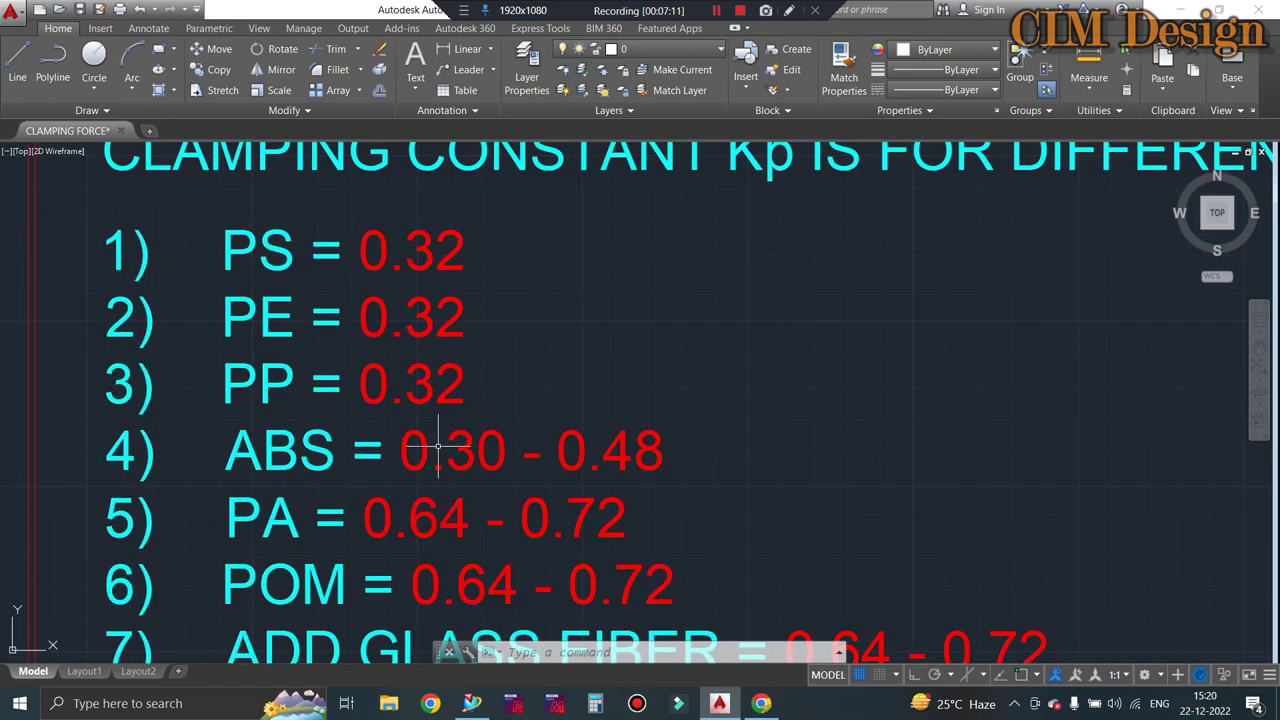
scroll(420, 445, "down", 1)
scroll(380, 445, "down", 1)
scroll(333, 442, "up", 2)
scroll(333, 442, "up", 1)
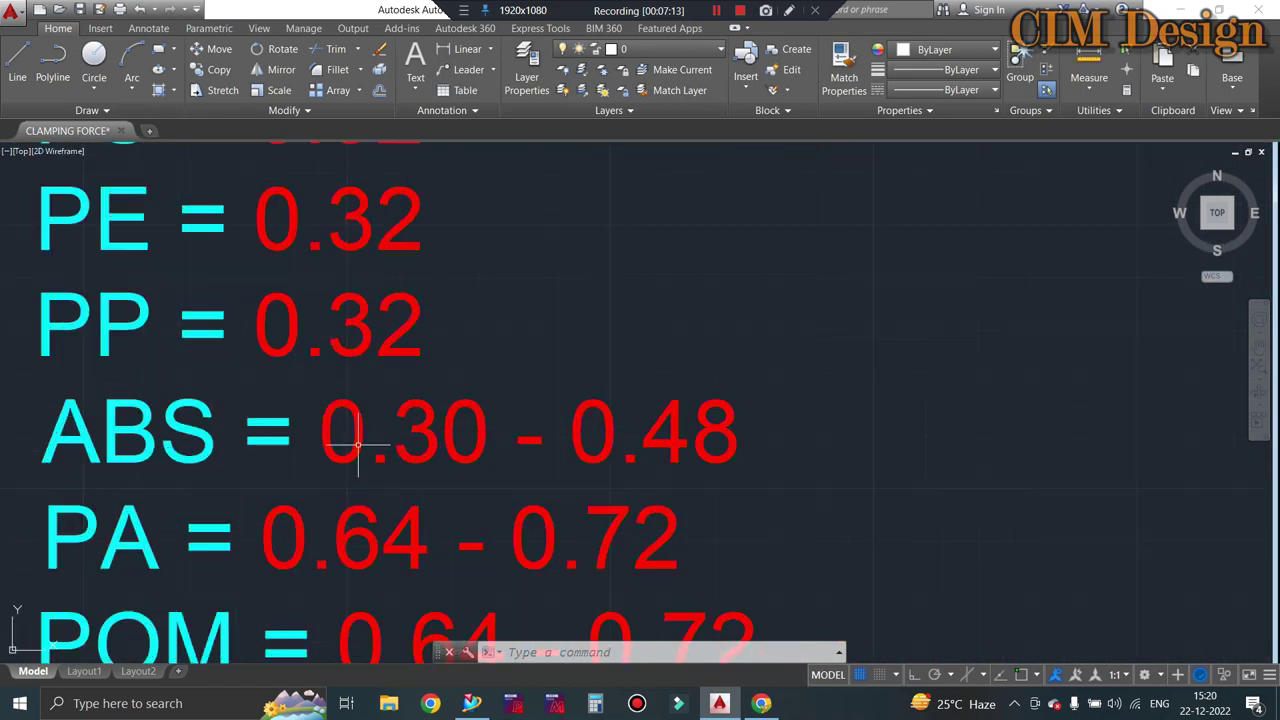
scroll(333, 442, "down", 1)
scroll(310, 440, "down", 1)
scroll(300, 440, "down", 1)
scroll(293, 443, "up", 2)
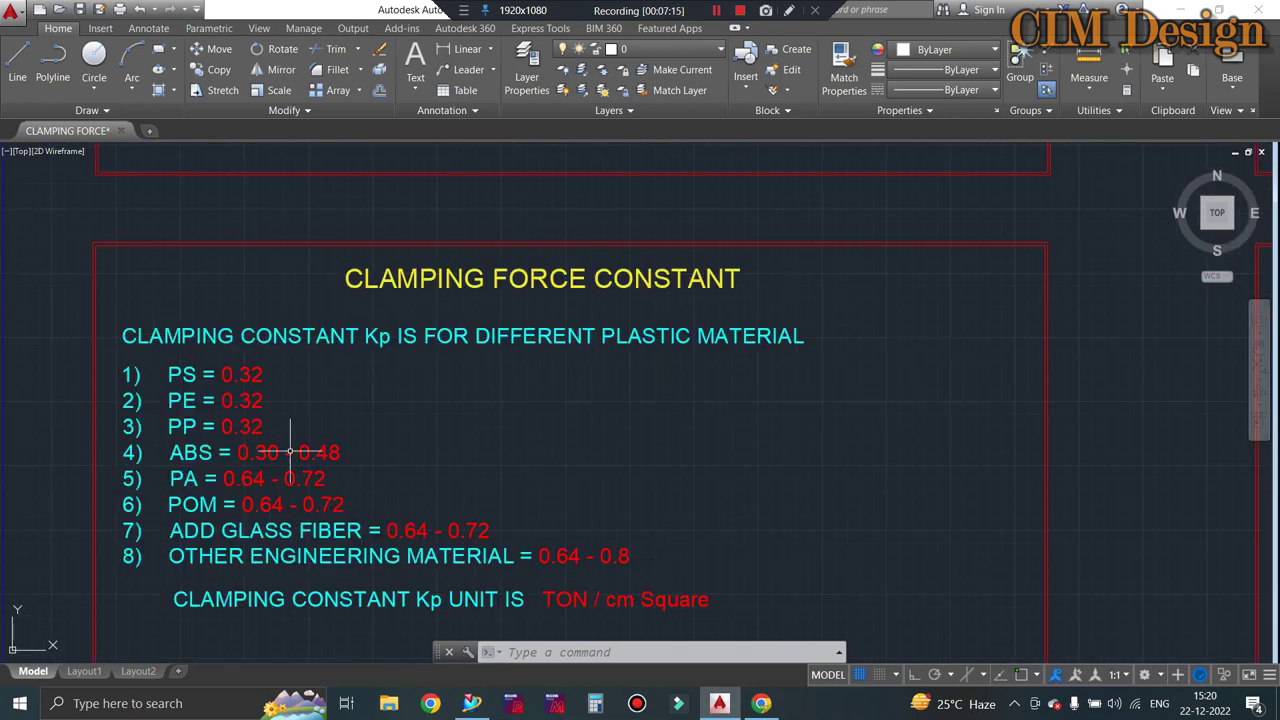
scroll(286, 430, "up", 1)
scroll(251, 445, "up", 2)
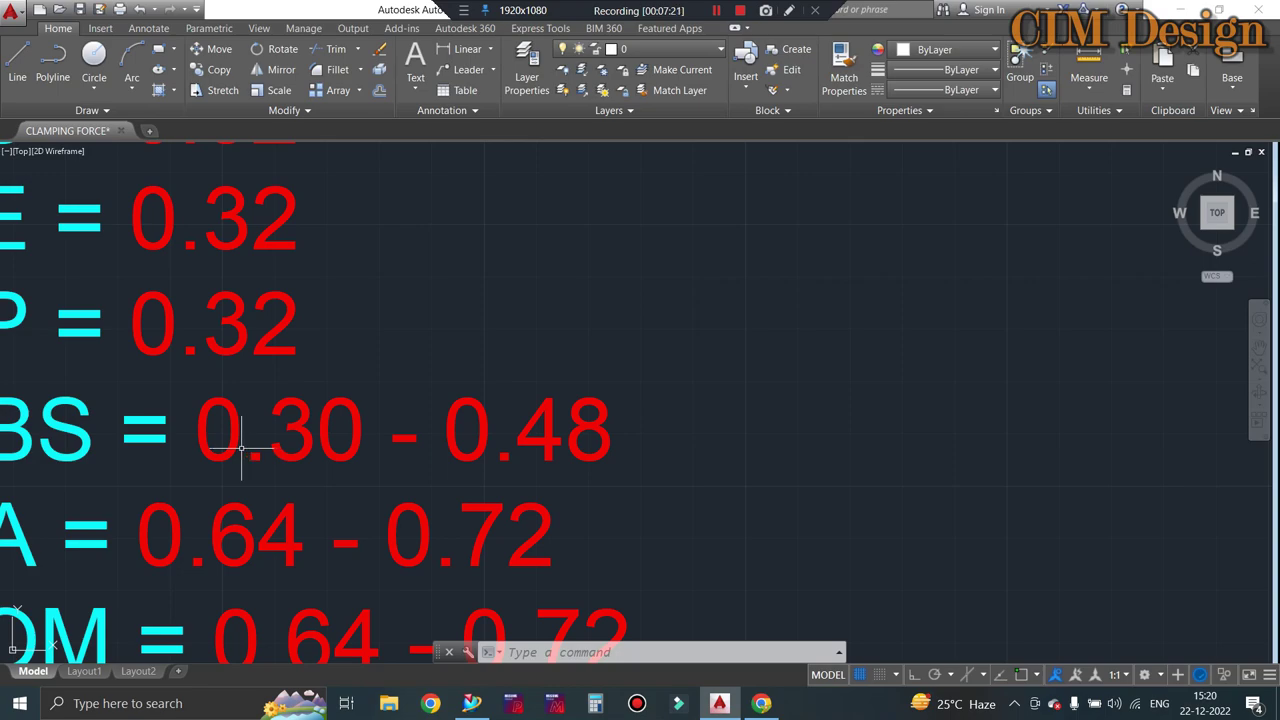
scroll(241, 447, "down", 3)
scroll(241, 447, "down", 2)
scroll(241, 447, "down", 2)
Zoom around the clamping force formulas and the projected area text
scroll(617, 300, "up", 4)
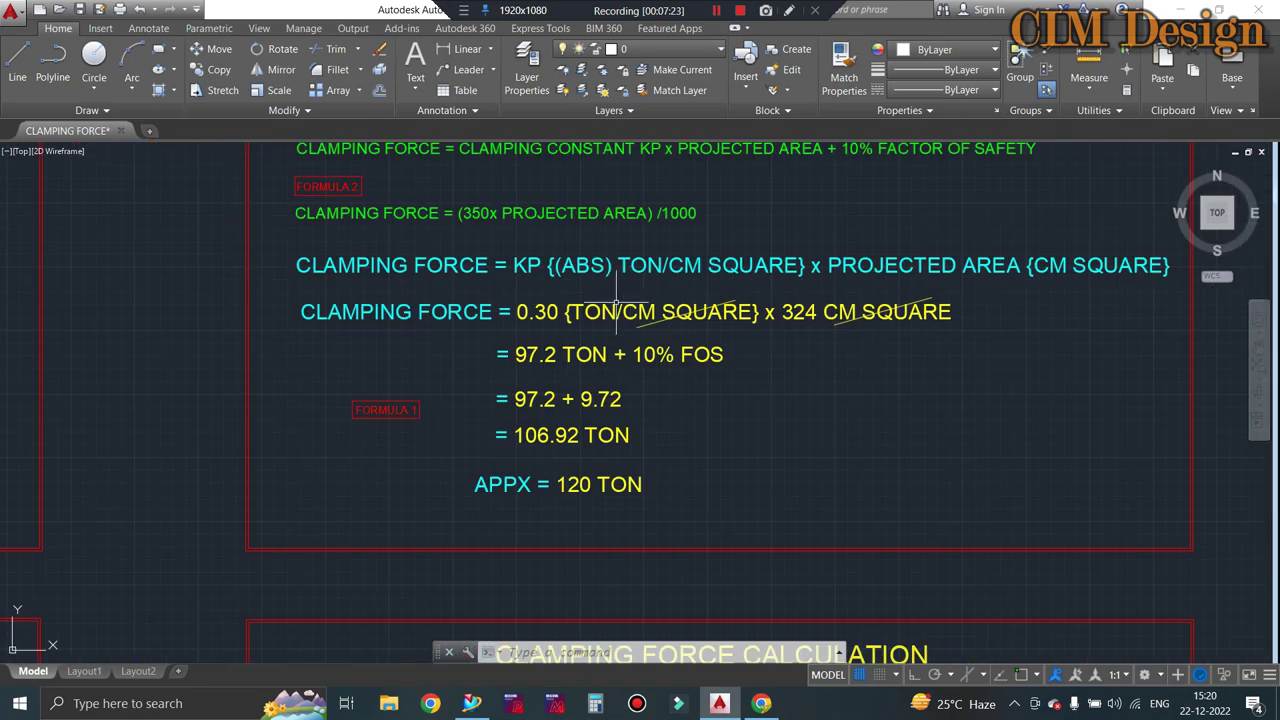
scroll(615, 305, "up", 2)
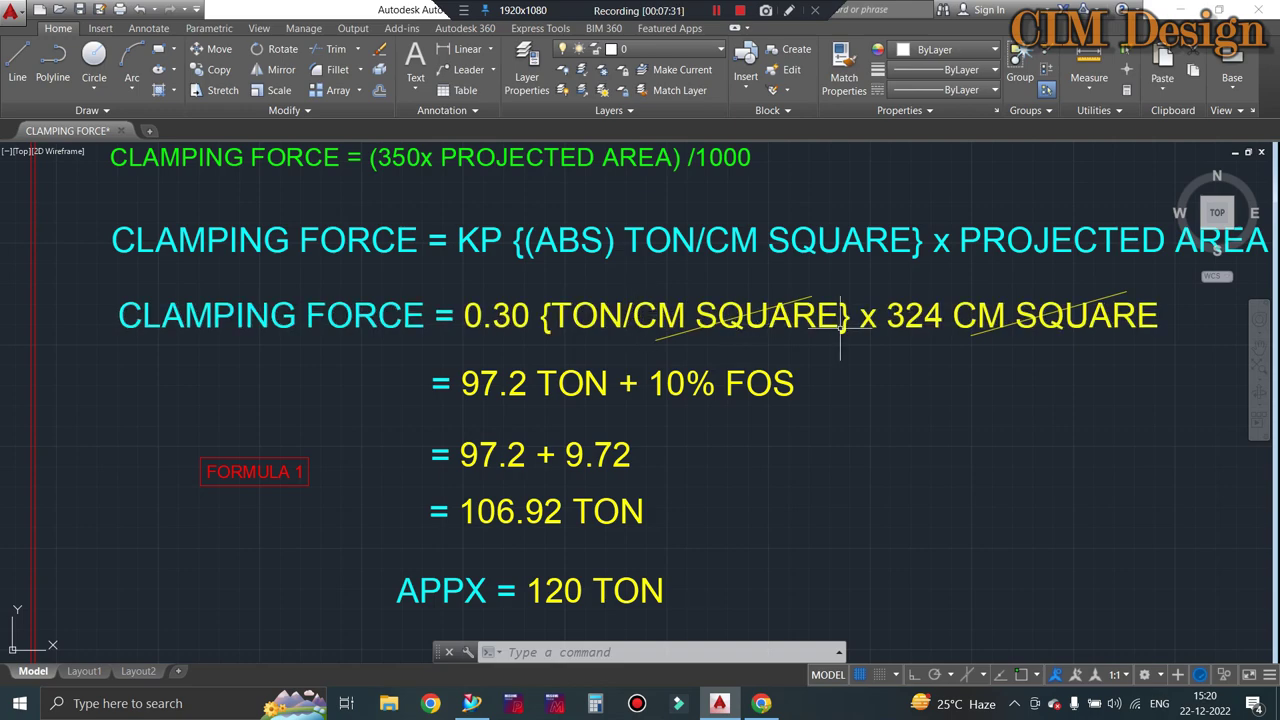
scroll(1000, 329, "up", 2)
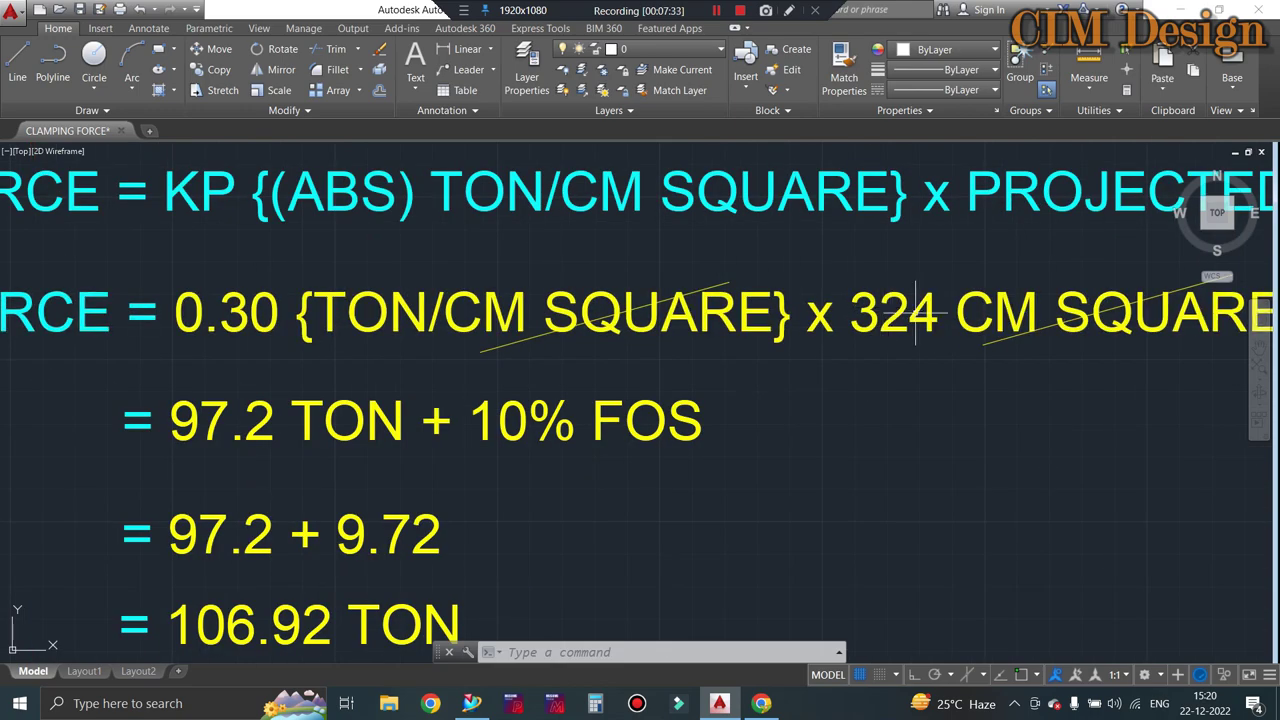
scroll(889, 322, "down", 8)
scroll(543, 400, "up", 5)
scroll(371, 323, "up", 2)
scroll(350, 300, "up", 2)
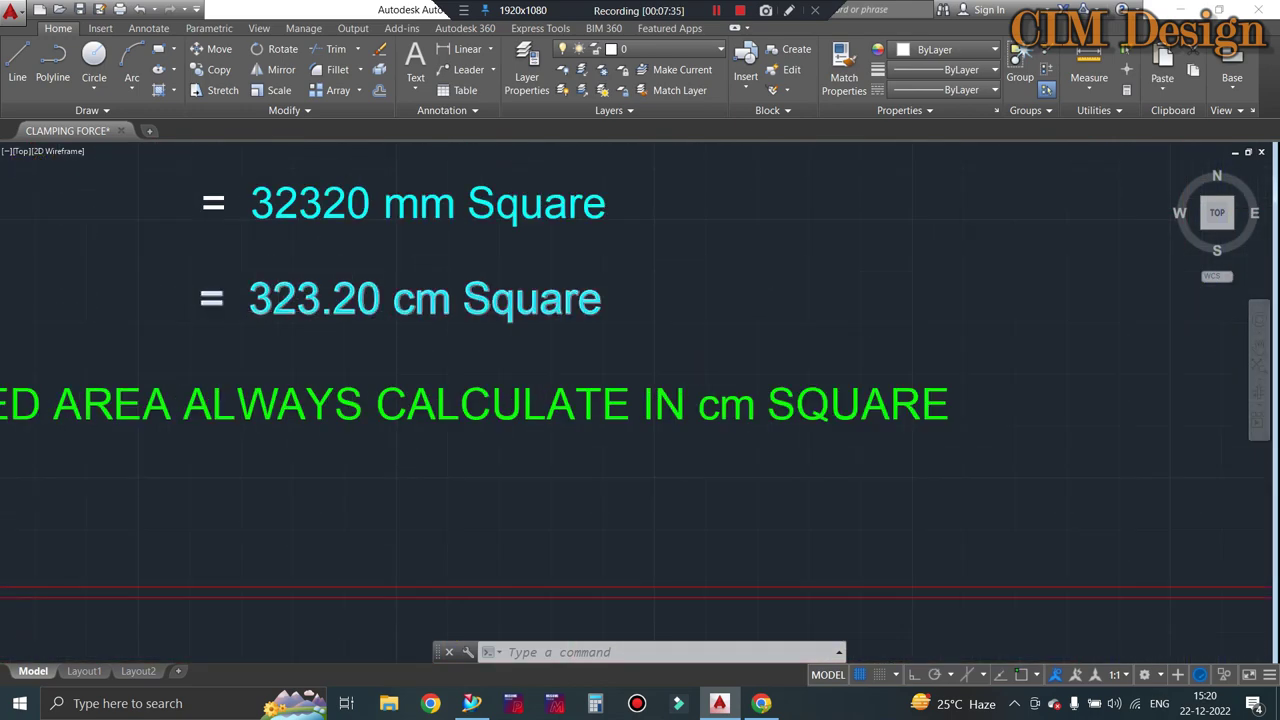
scroll(333, 290, "up", 2)
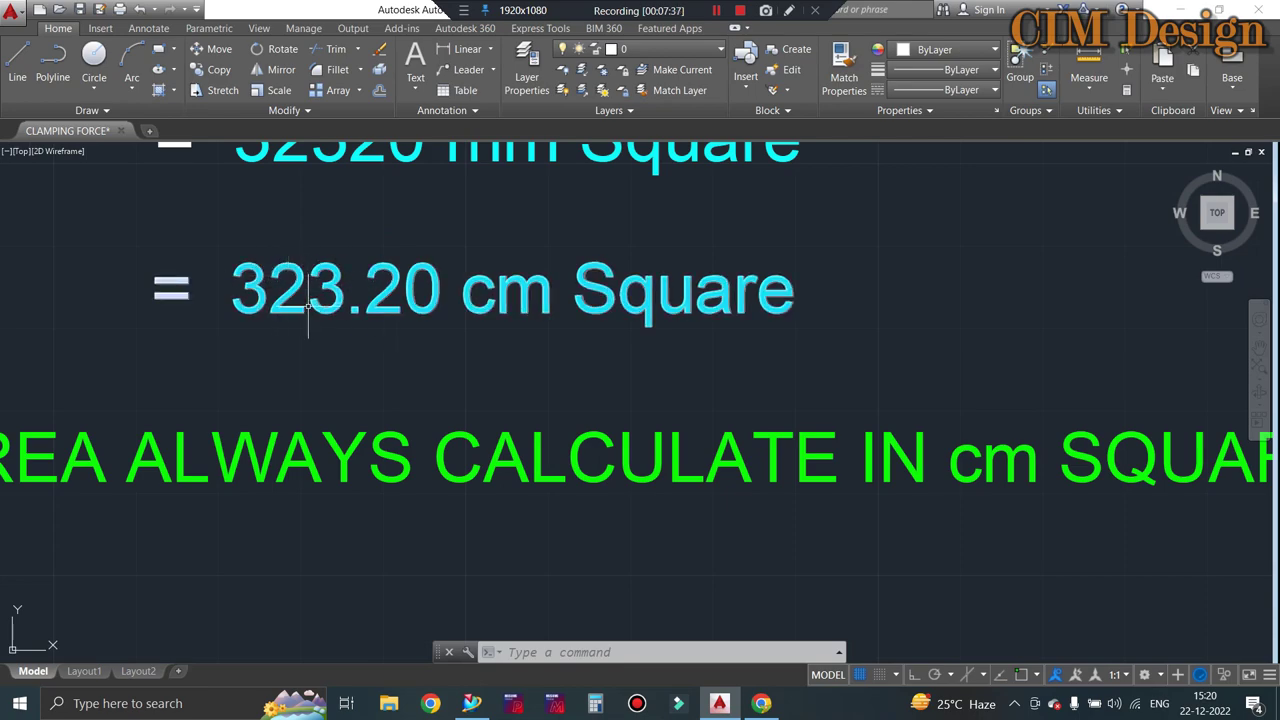
scroll(309, 305, "down", 3)
scroll(330, 300, "down", 3)
scroll(435, 319, "down", 1)
scroll(700, 260, "up", 5)
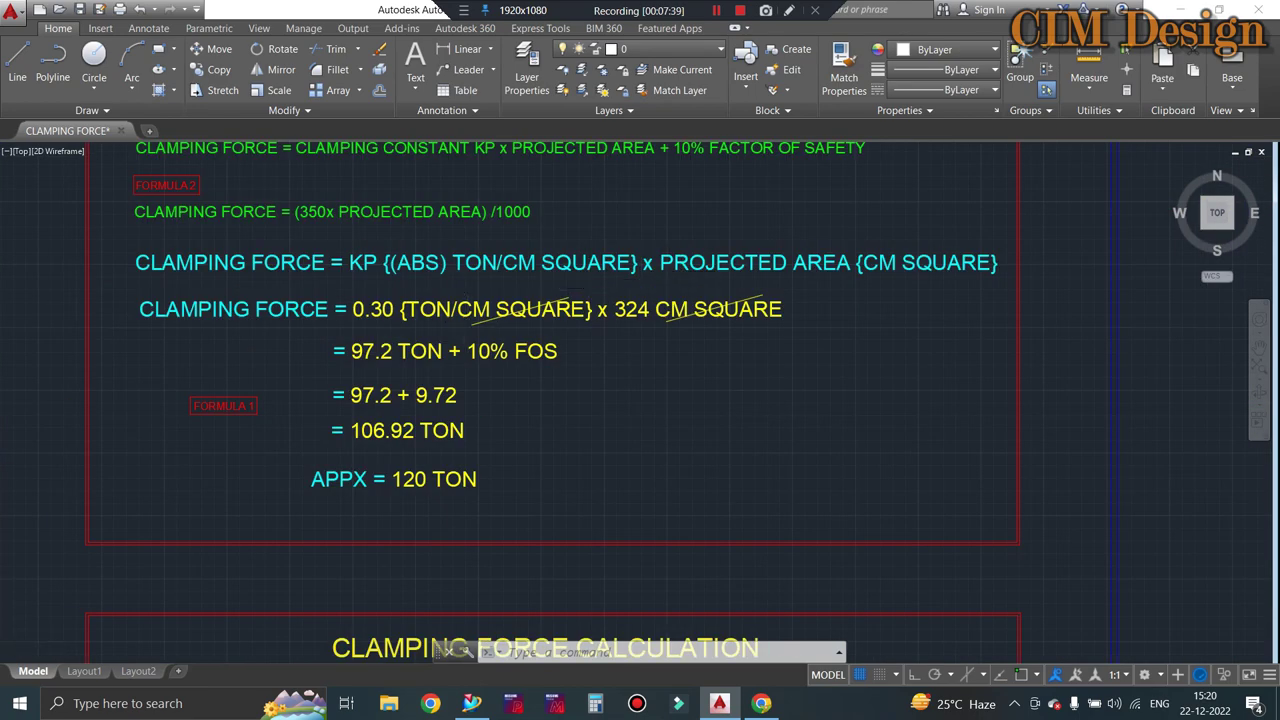
scroll(468, 322, "up", 2)
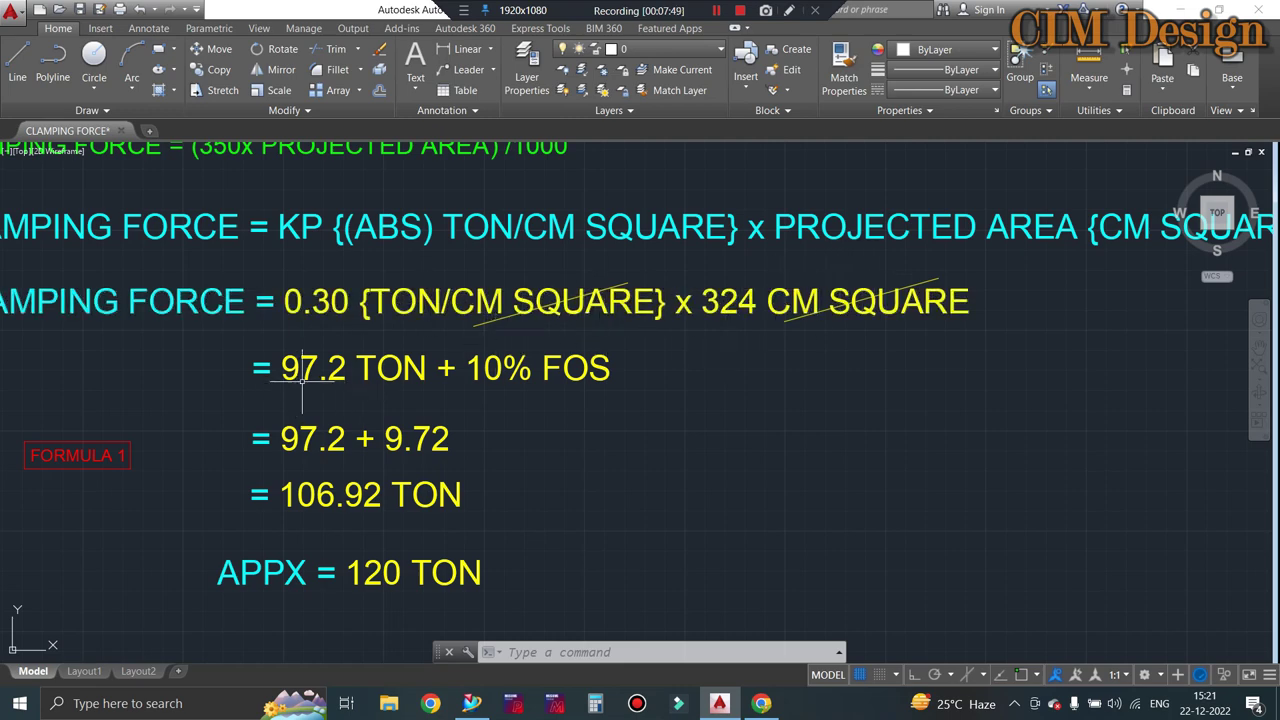
scroll(328, 368, "up", 2)
scroll(402, 370, "down", 2)
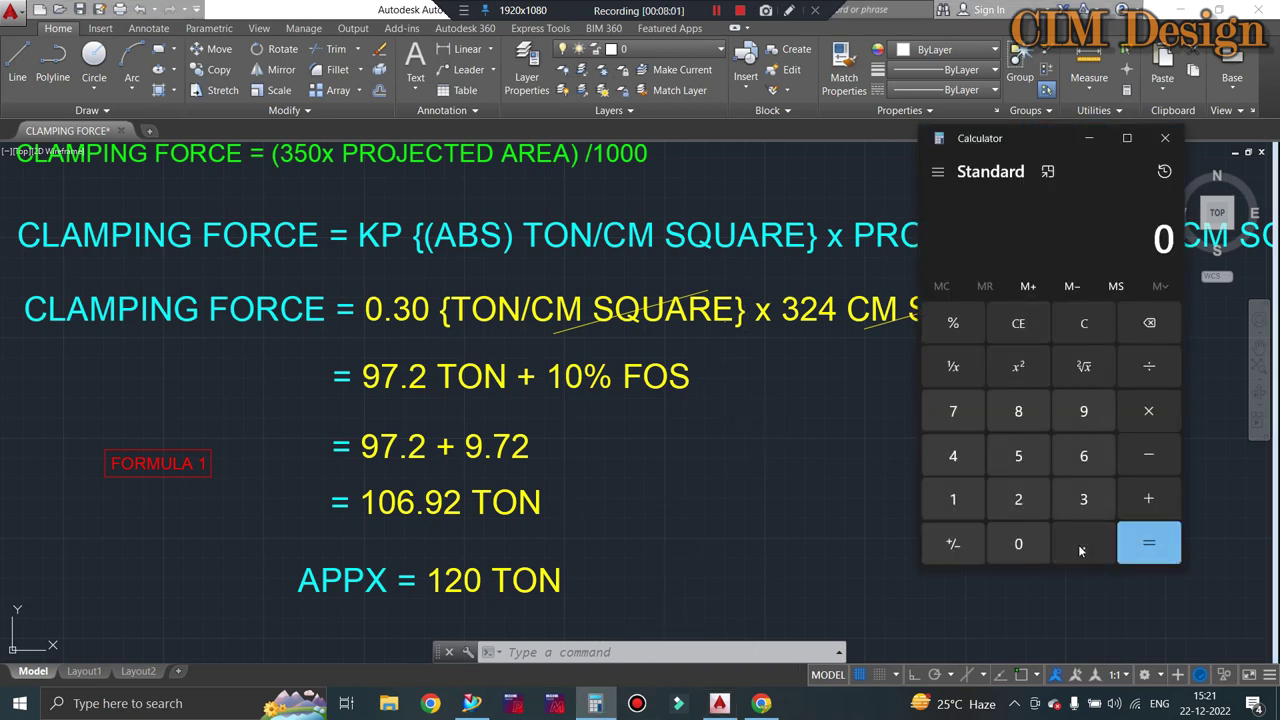
Check 0.3 × 324 = 97.2 in Calculator and move its window aside
left_click(1078, 546)
left_click(1083, 499)
left_click(1018, 543)
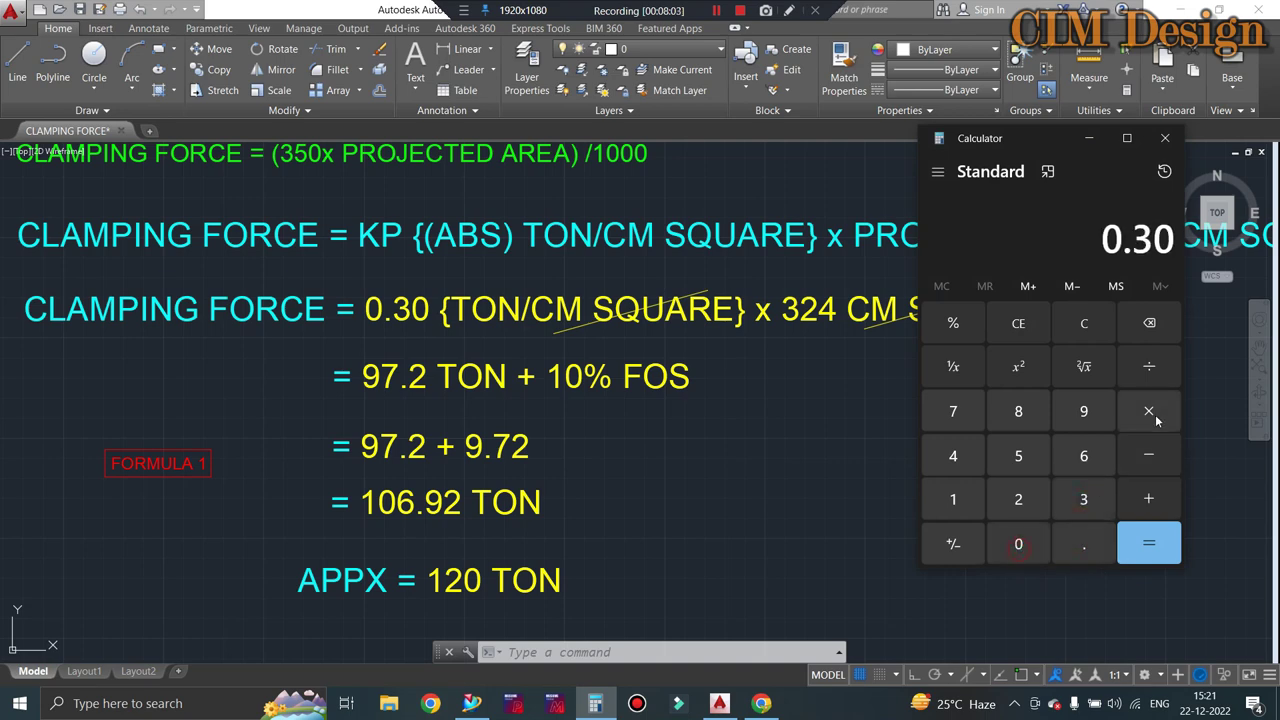
left_click(1148, 411)
left_click(1083, 499)
left_click(1018, 499)
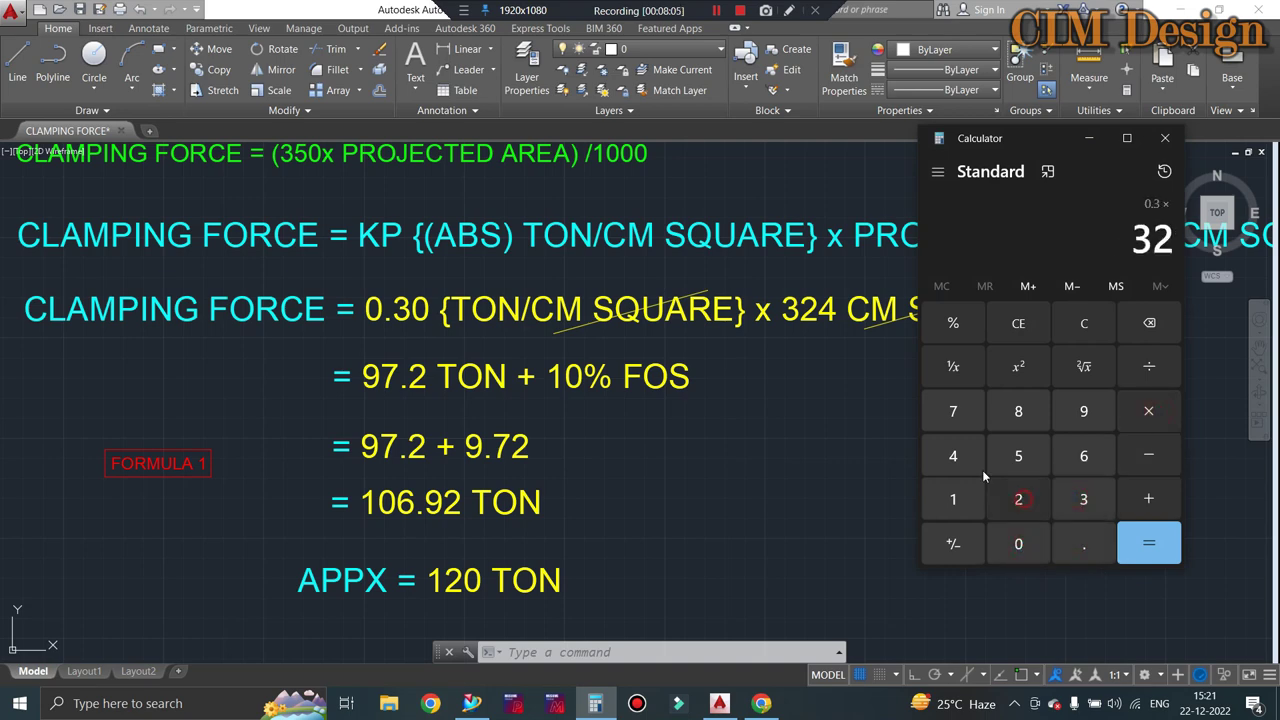
left_click(953, 455)
left_click(1148, 543)
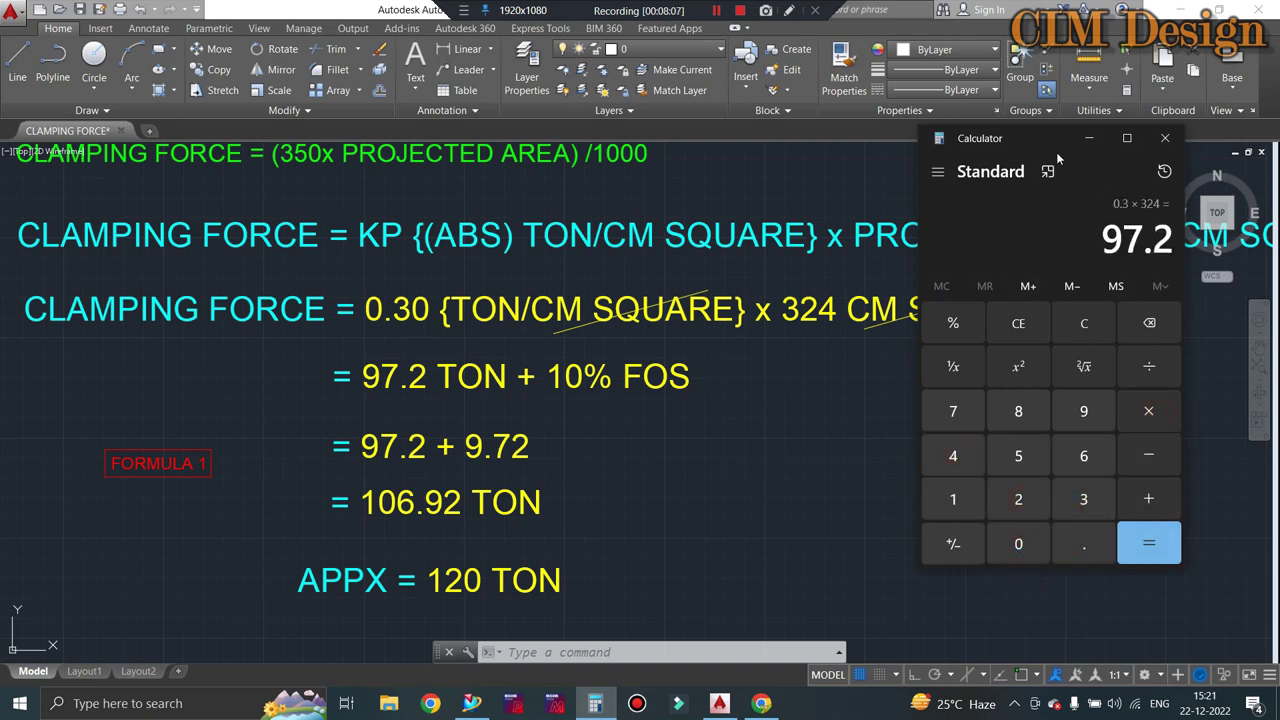
mouse_move(1056, 152)
left_mouse_down()
mouse_move(1036, 232)
mouse_move(975, 150)
left_mouse_up()
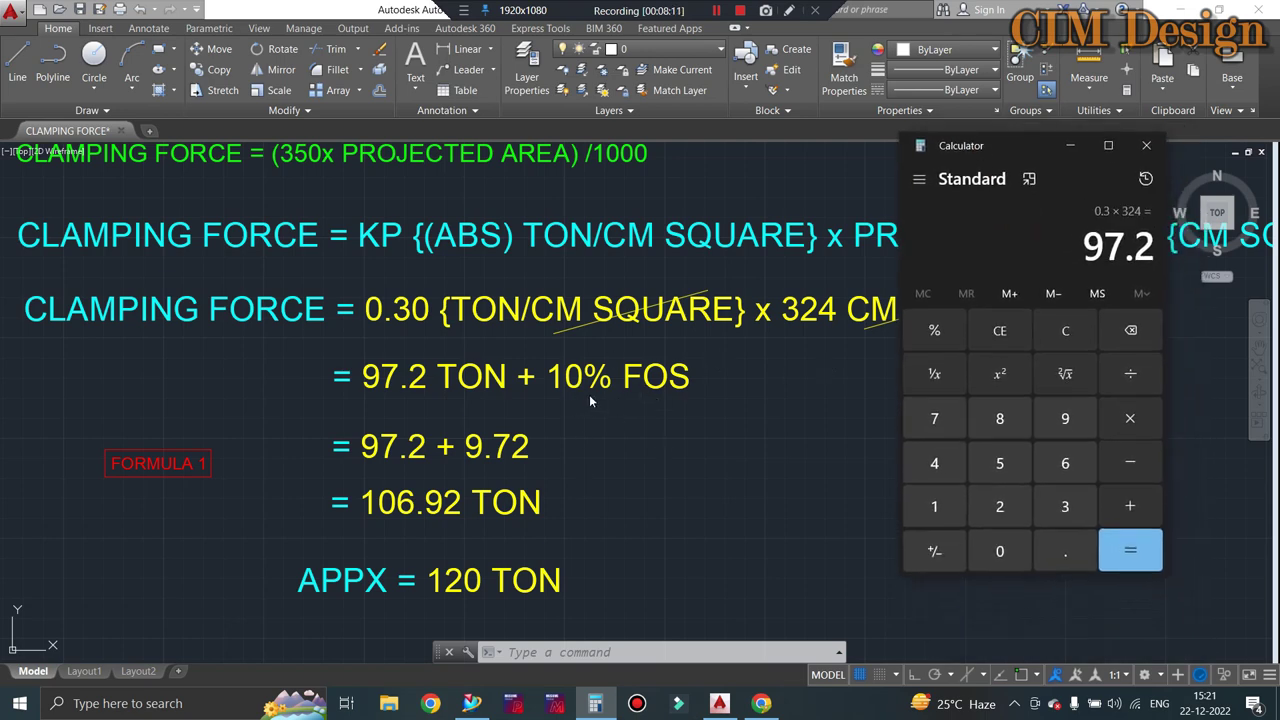
Clear the Calculator and compute 10 ÷ 100 = 0.1
left_click(1066, 334)
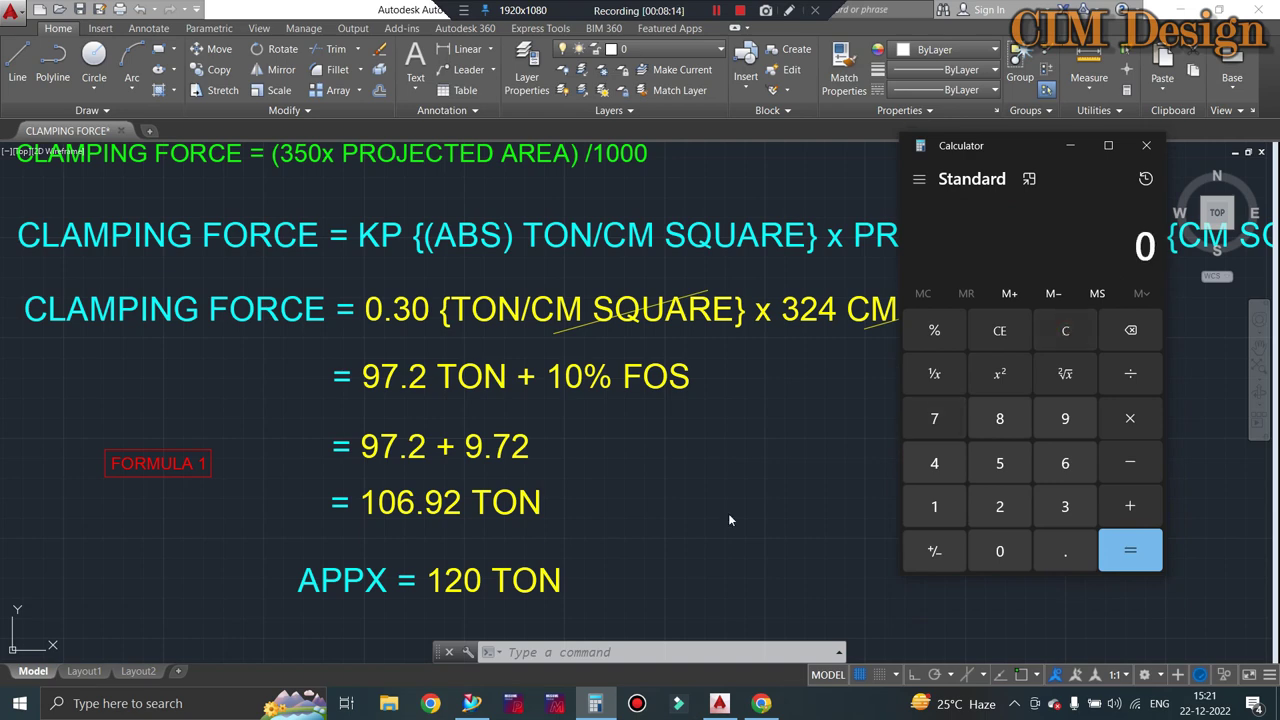
left_click(952, 511)
left_click(999, 551)
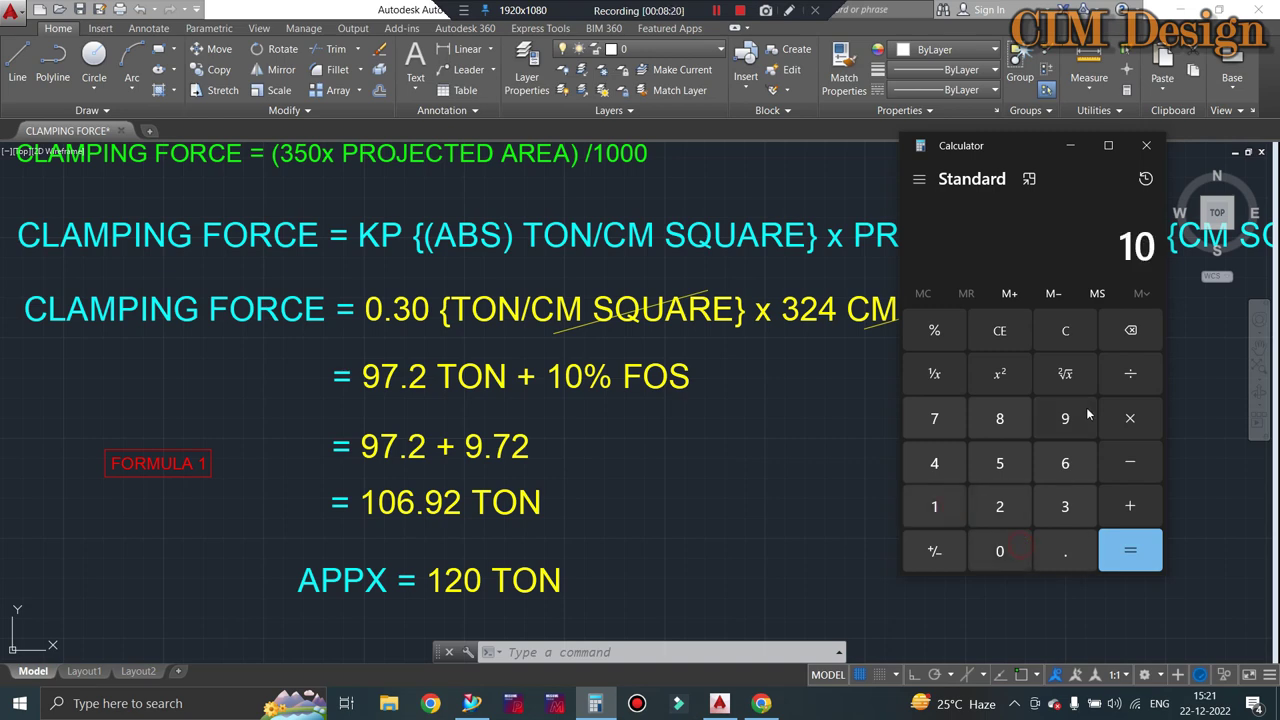
left_click(1130, 373)
left_click(934, 506)
double_click(999, 551)
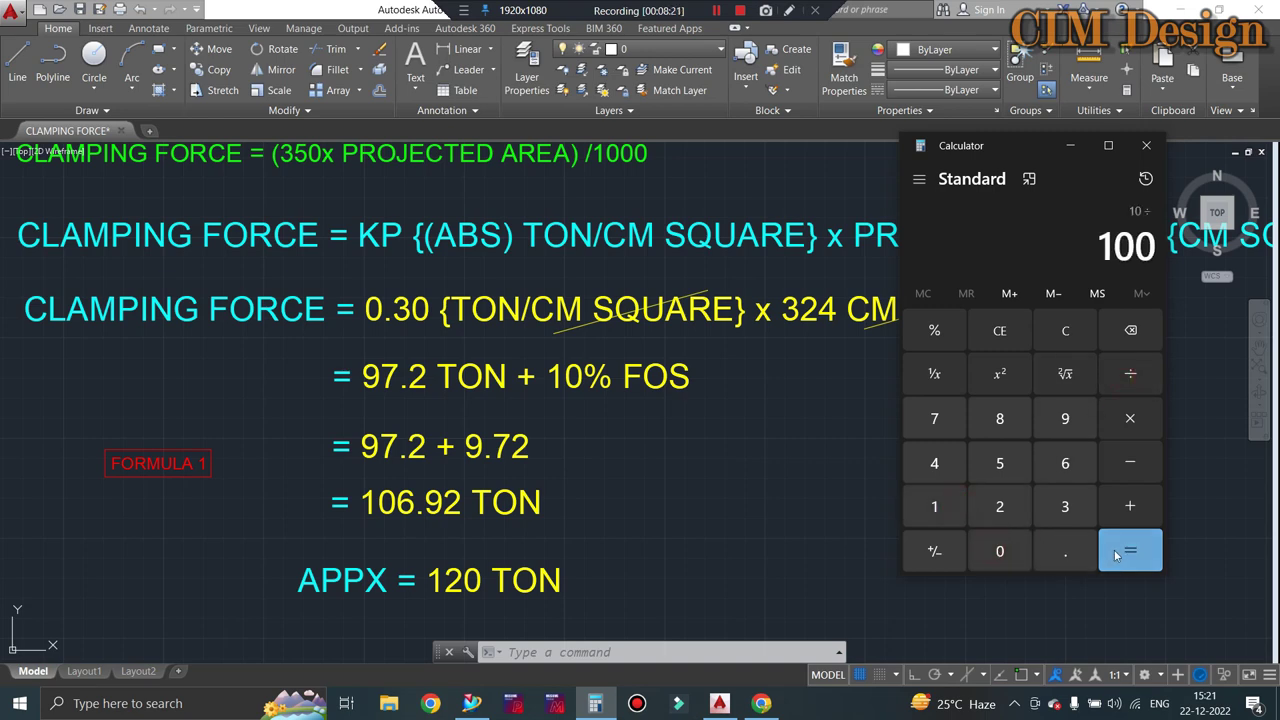
left_click(1130, 551)
Multiply 0.1 by 97.2 to get 9.72, then minimise the Calculator
left_click(1130, 418)
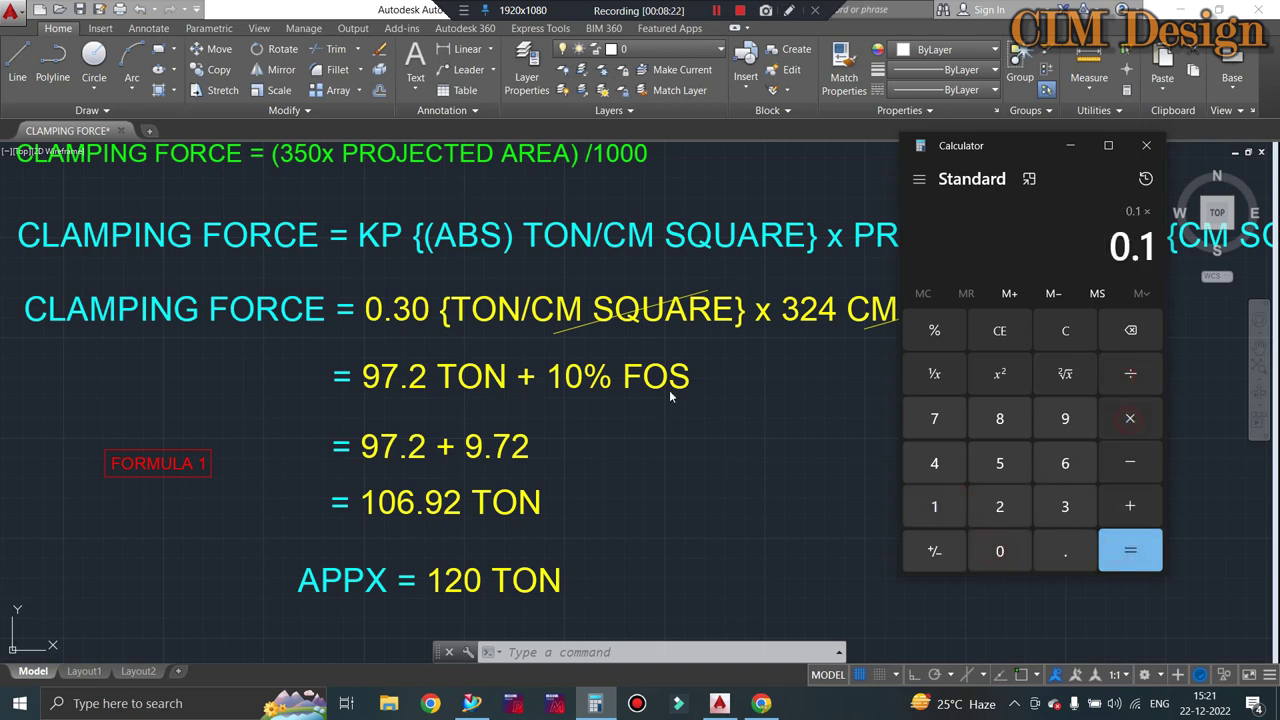
left_click(1065, 418)
left_click(934, 418)
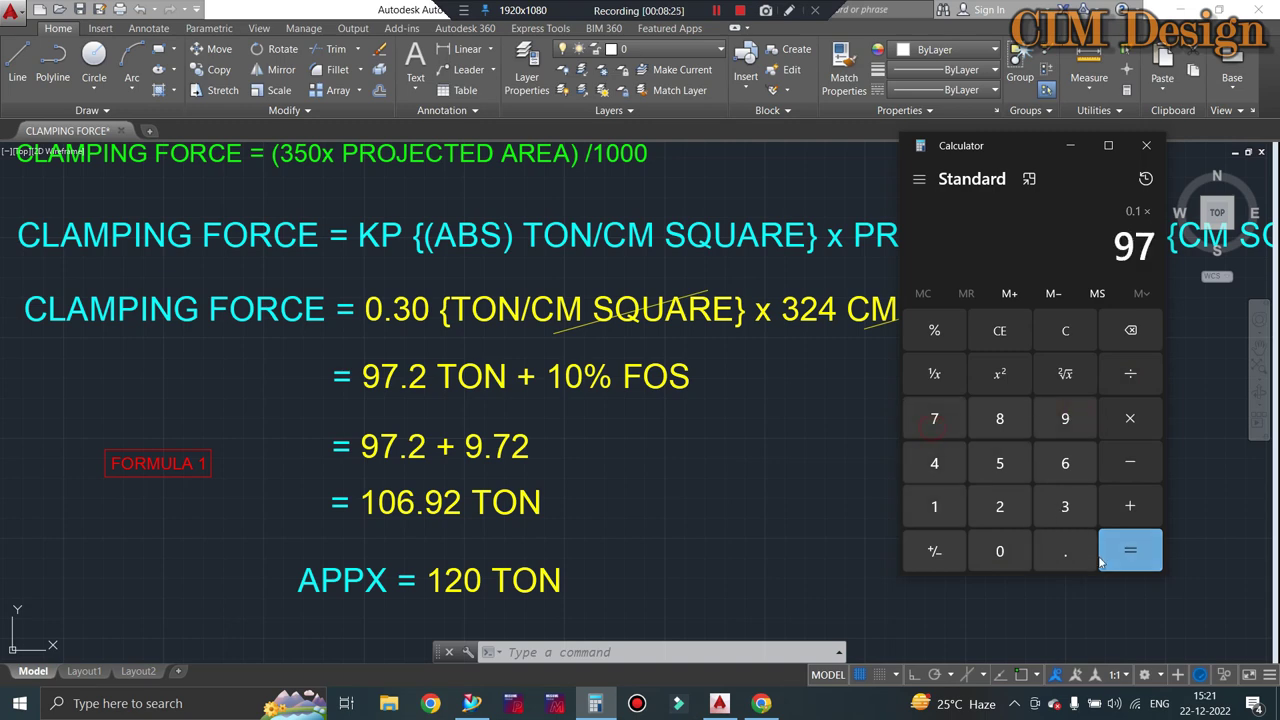
left_click(1065, 551)
left_click(999, 506)
left_click(1130, 551)
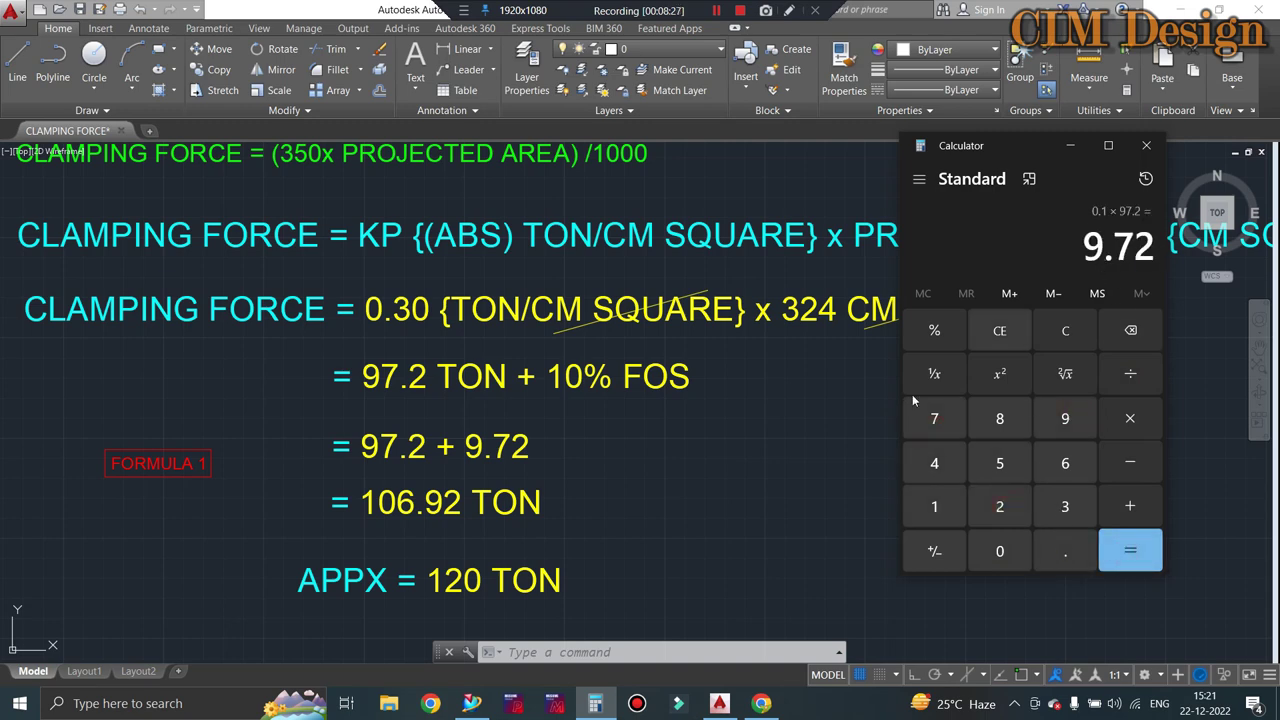
left_click(1070, 145)
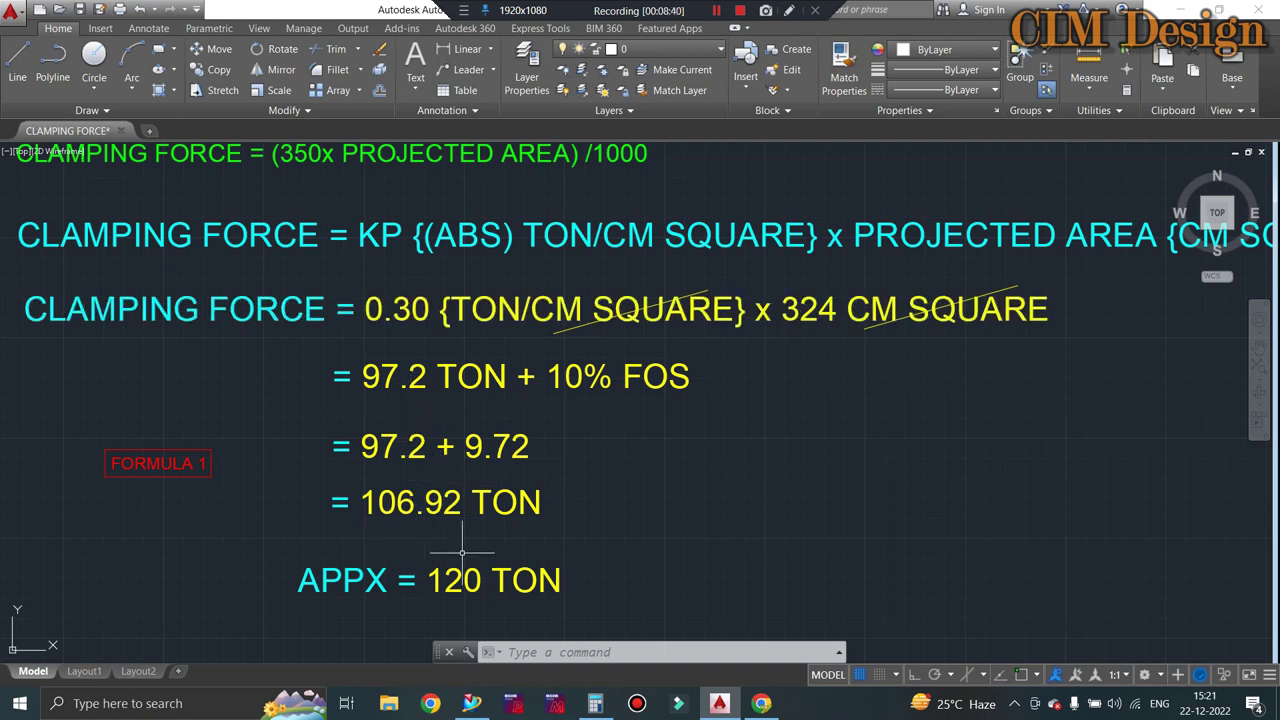
scroll(460, 540, "up", 2)
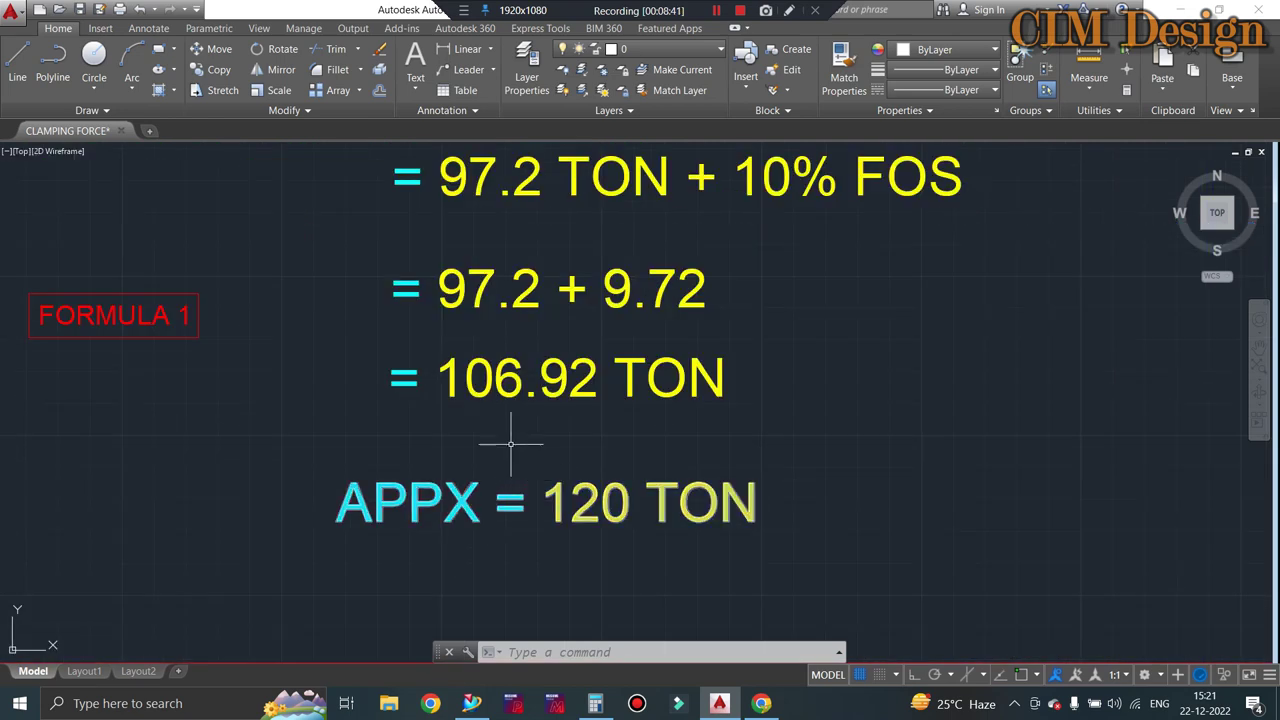
mouse_move(510, 442)
left_mouse_down()
mouse_move(828, 567)
mouse_move(766, 466)
left_mouse_up()
left_click(780, 425)
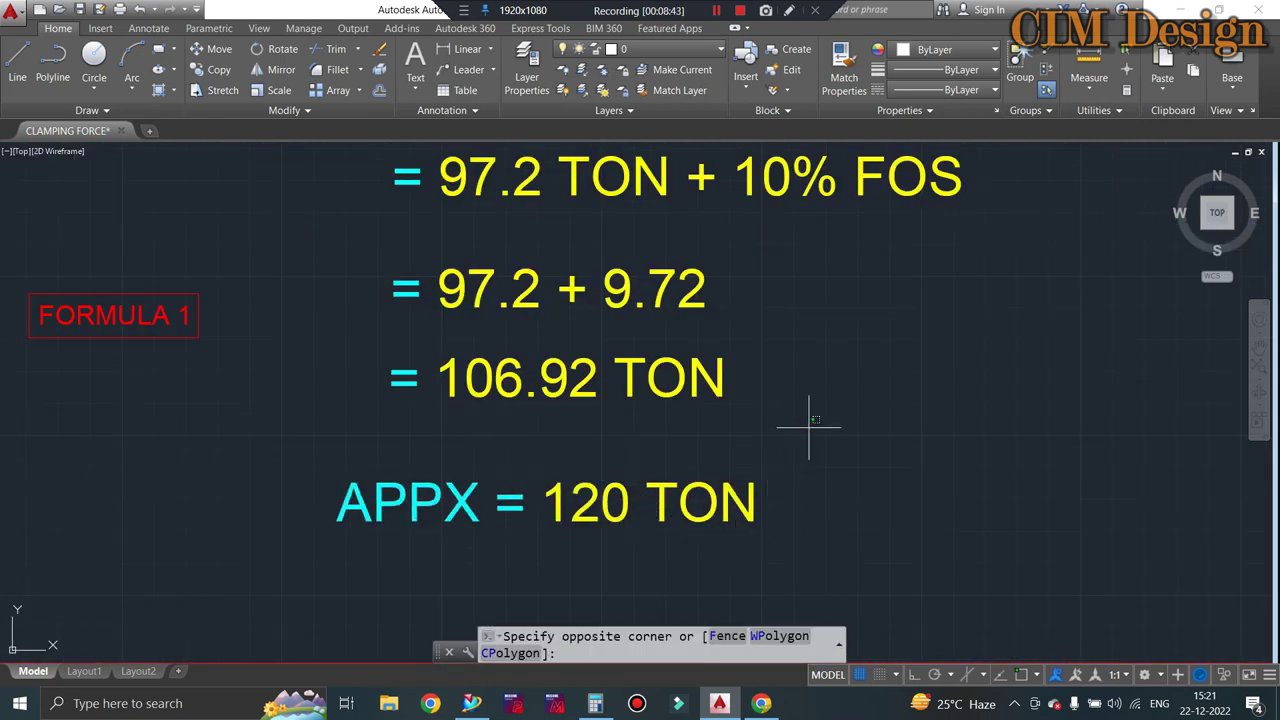
left_click(494, 551)
key("Escape")
scroll(681, 446, "down", 2)
scroll(681, 446, "down", 2)
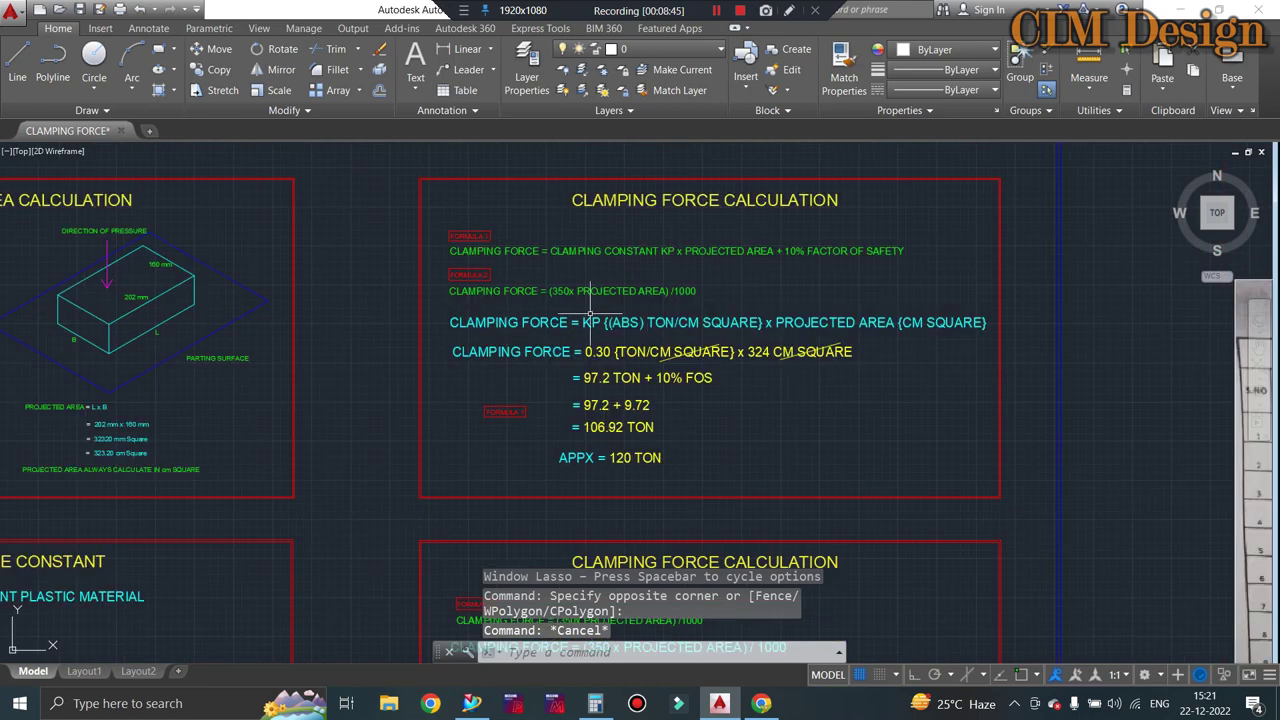
scroll(681, 446, "down", 2)
scroll(687, 316, "down", 4)
scroll(400, 312, "up", 4)
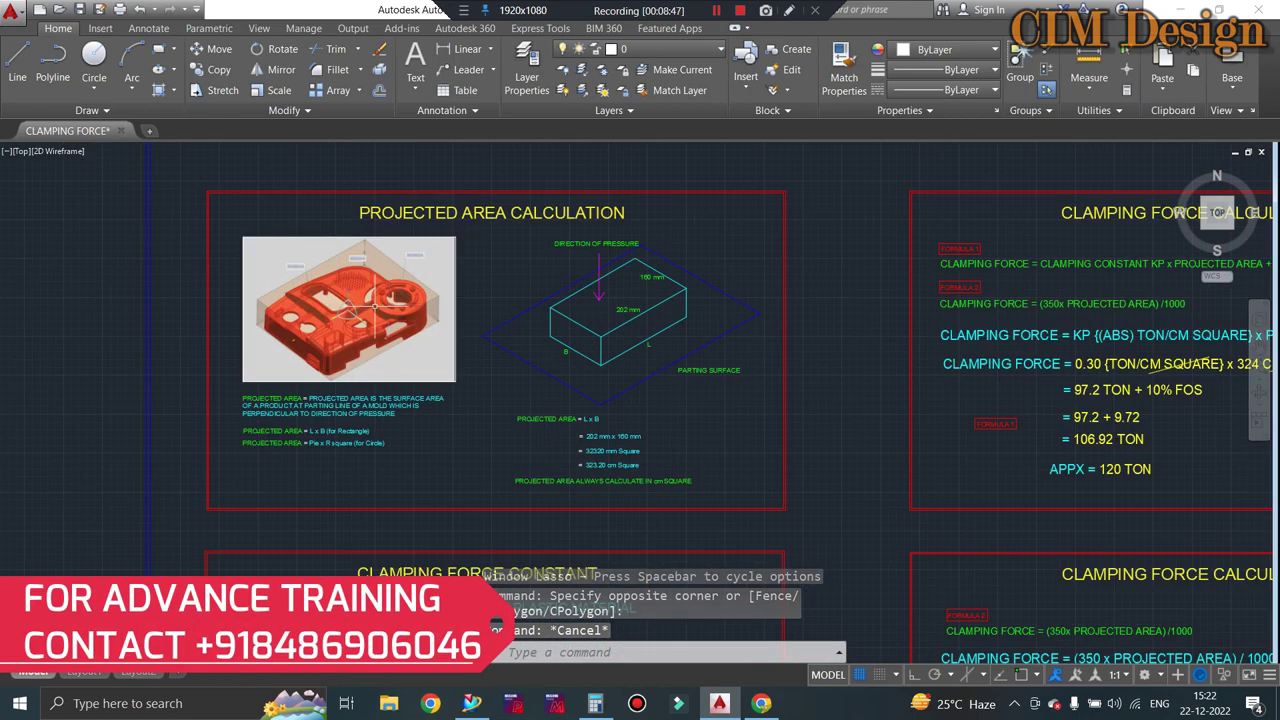
scroll(400, 312, "down", 2)
scroll(420, 314, "up", 4)
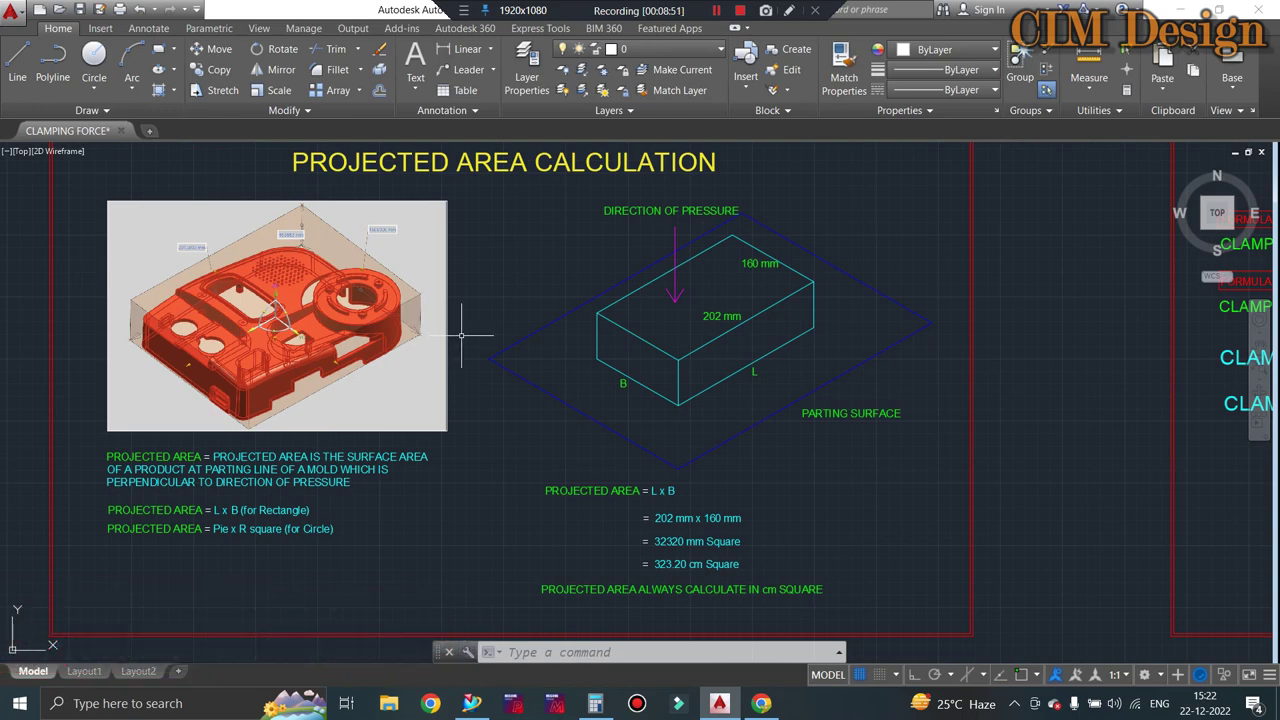
scroll(460, 337, "down", 4)
scroll(540, 319, "up", 2)
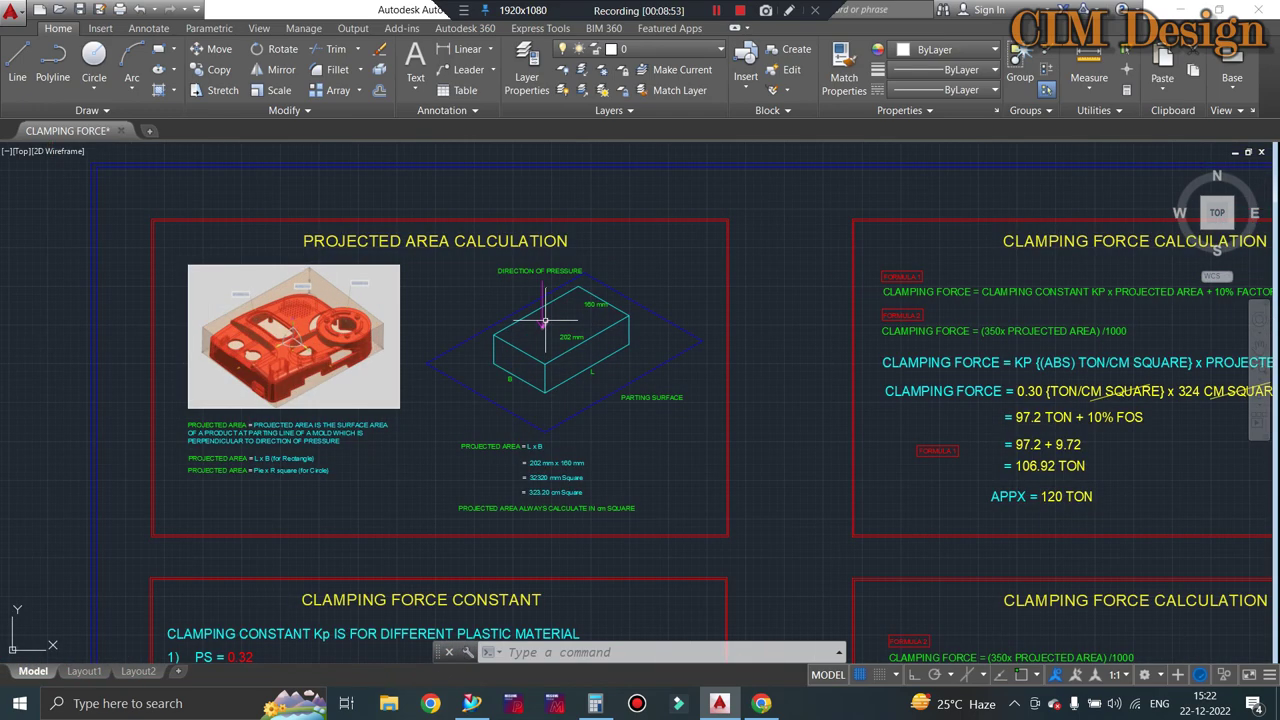
scroll(450, 322, "down", 2)
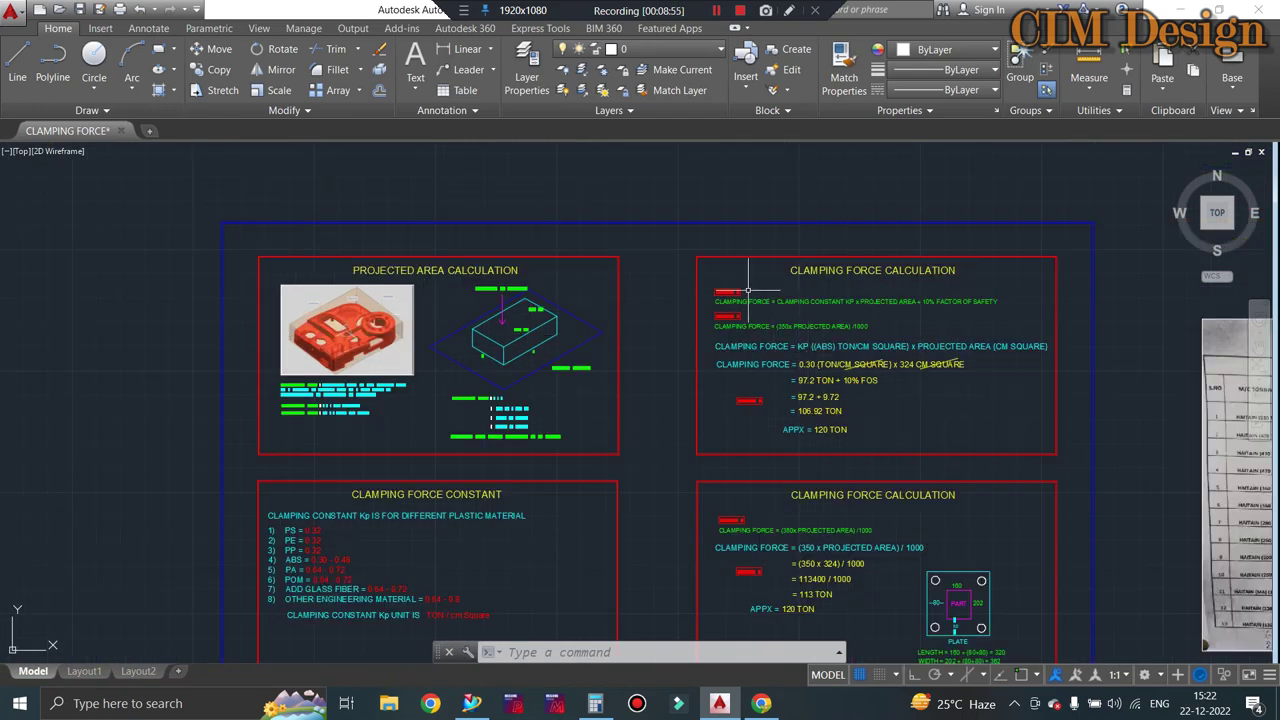
scroll(720, 270, "up", 2)
scroll(650, 210, "up", 2)
scroll(607, 175, "down", 2)
scroll(607, 264, "up", 3)
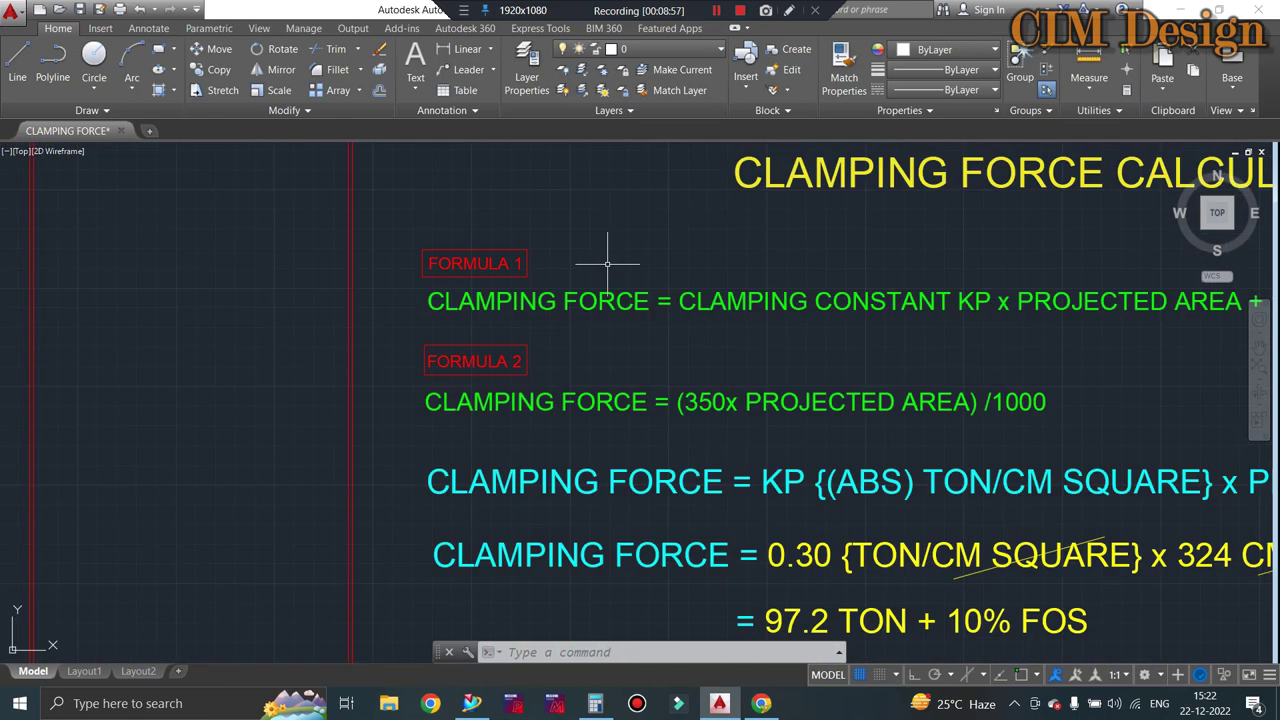
scroll(429, 271, "down", 4)
scroll(420, 268, "up", 4)
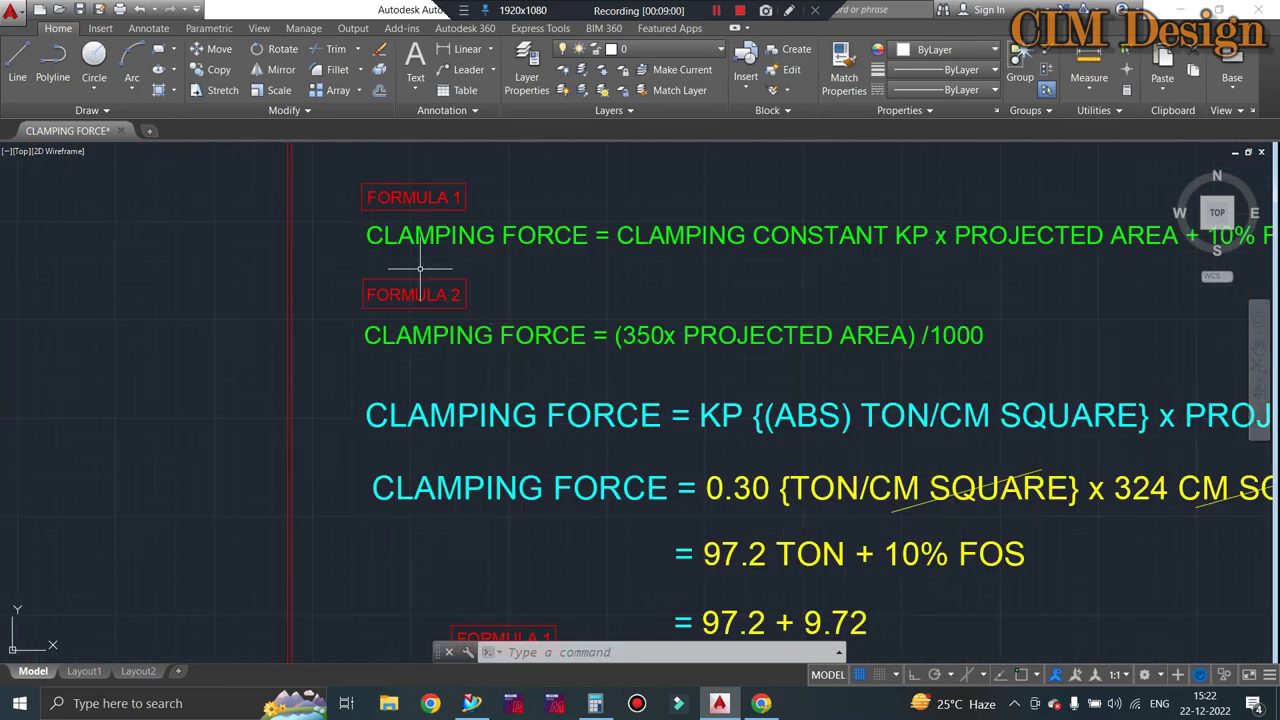
scroll(677, 214, "down", 3)
scroll(571, 263, "up", 3)
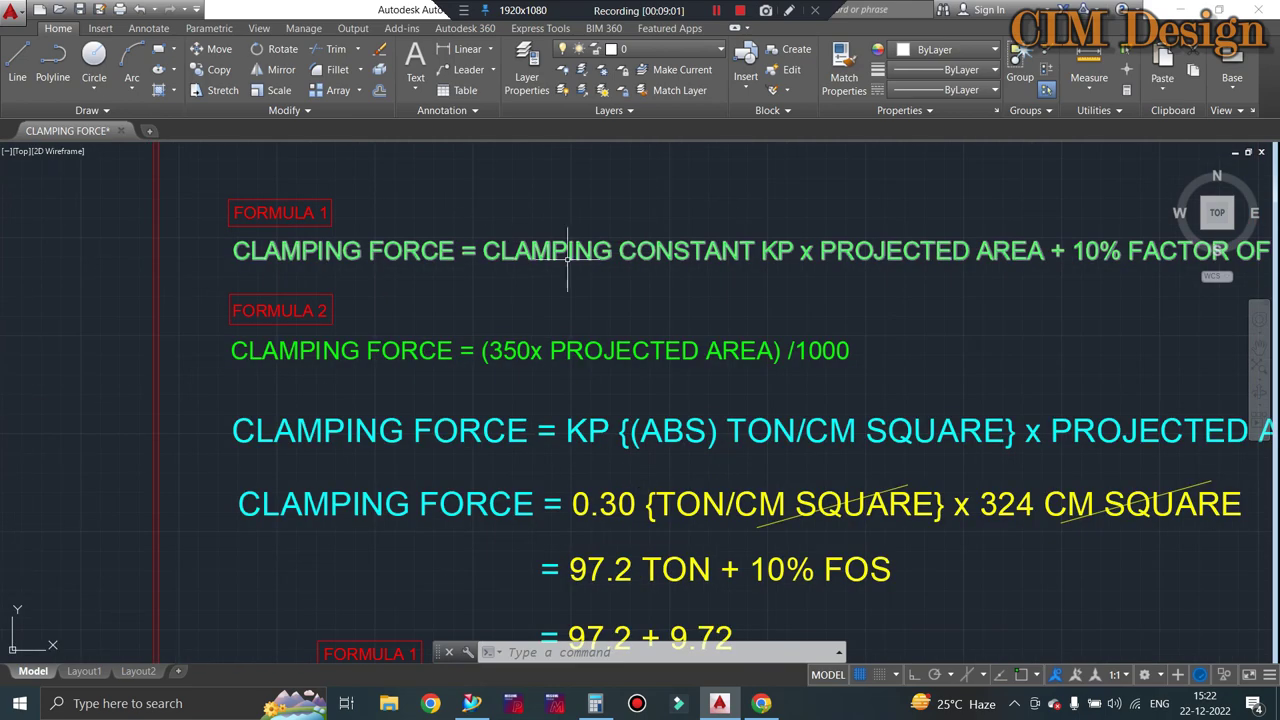
scroll(520, 250, "down", 3)
scroll(605, 270, "up", 3)
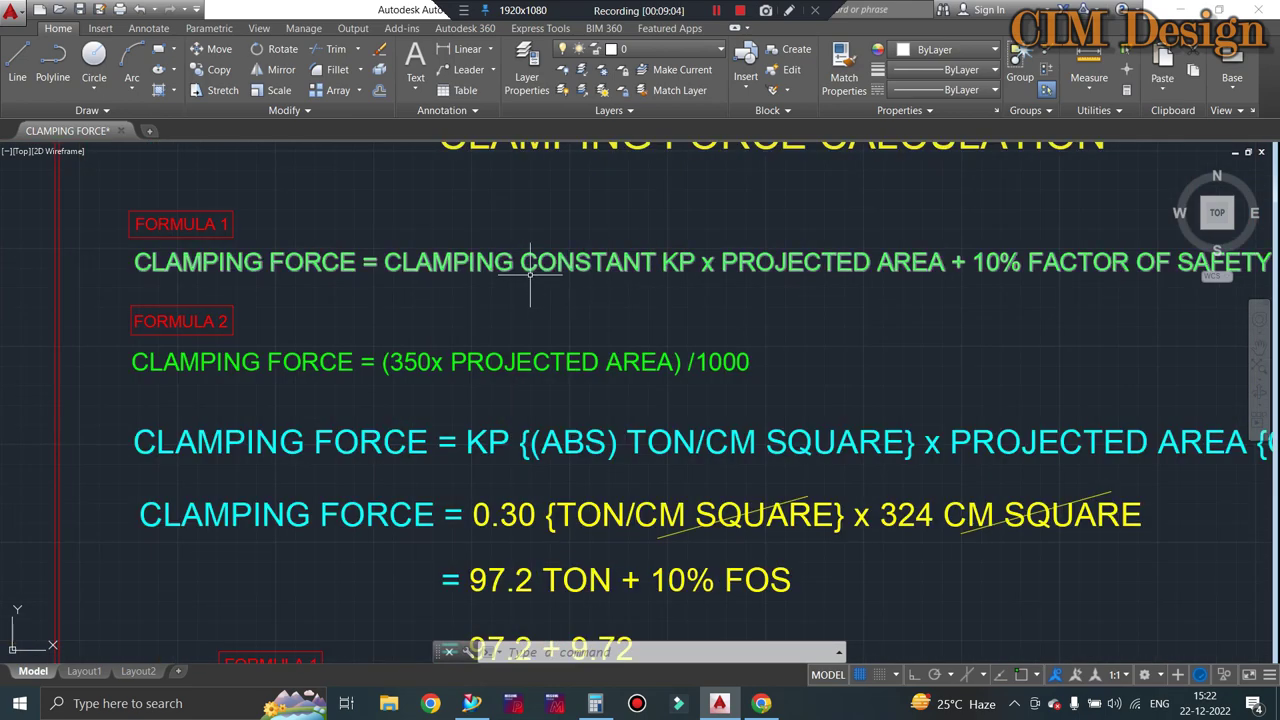
scroll(590, 265, "down", 5)
scroll(128, 493, "up", 2)
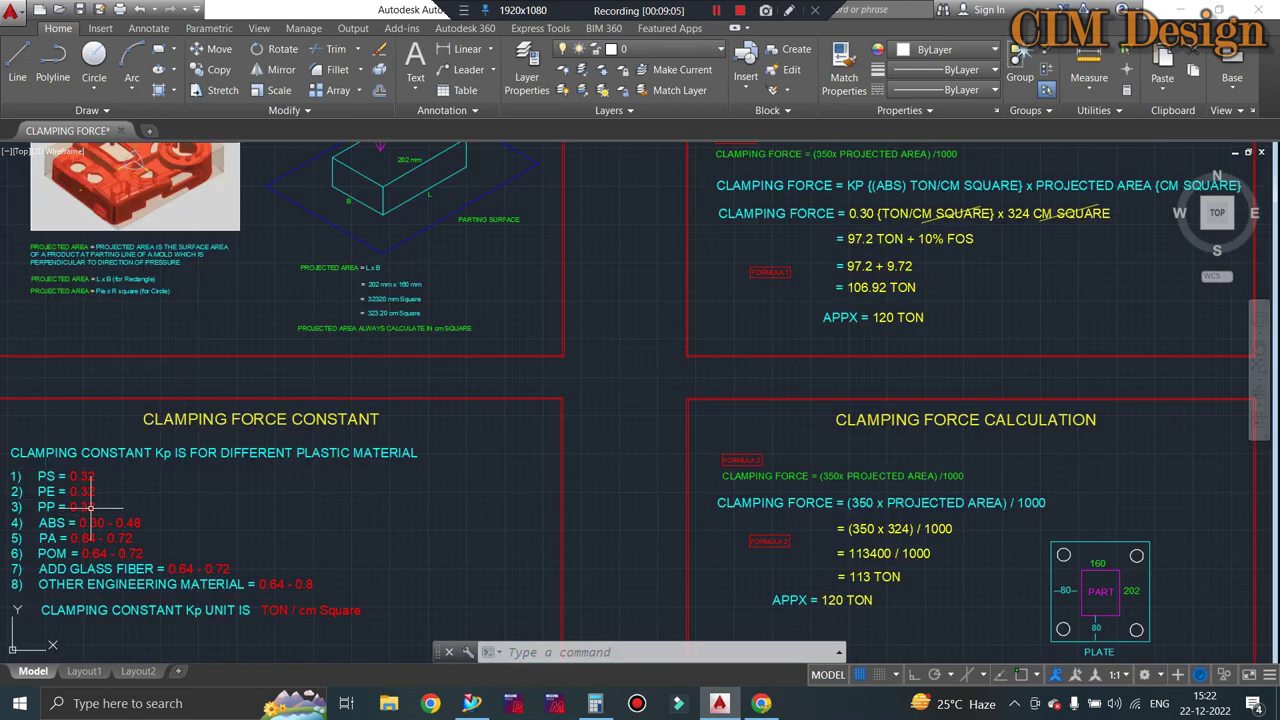
scroll(131, 538, "down", 2)
scroll(607, 345, "up", 2)
scroll(503, 297, "up", 4)
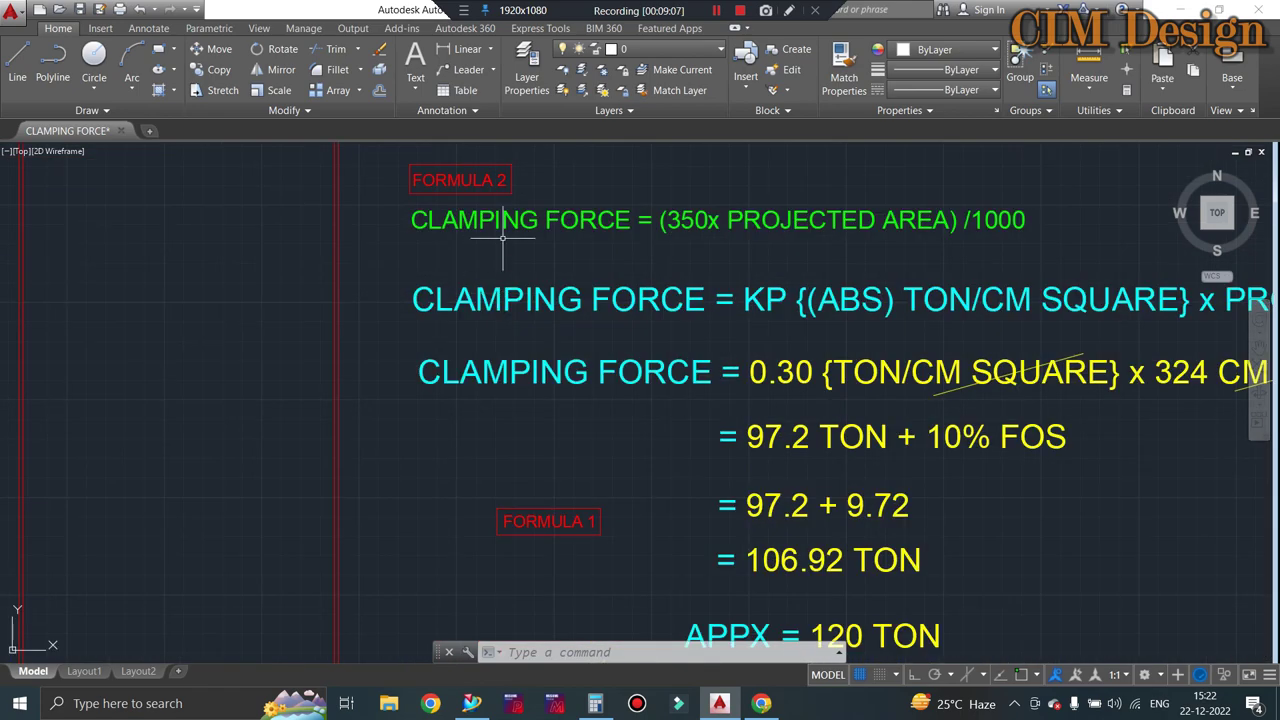
scroll(464, 355, "down", 2)
scroll(488, 205, "up", 3)
scroll(380, 305, "down", 3)
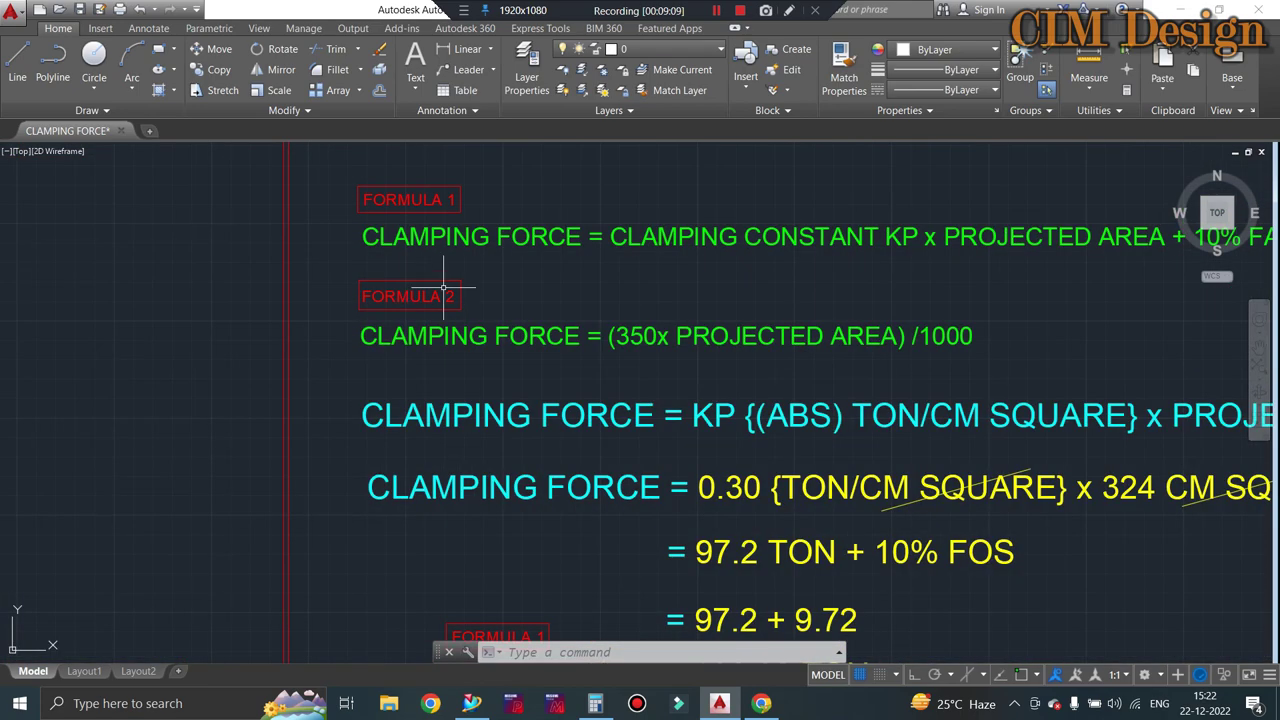
scroll(424, 337, "up", 1)
scroll(756, 295, "down", 3)
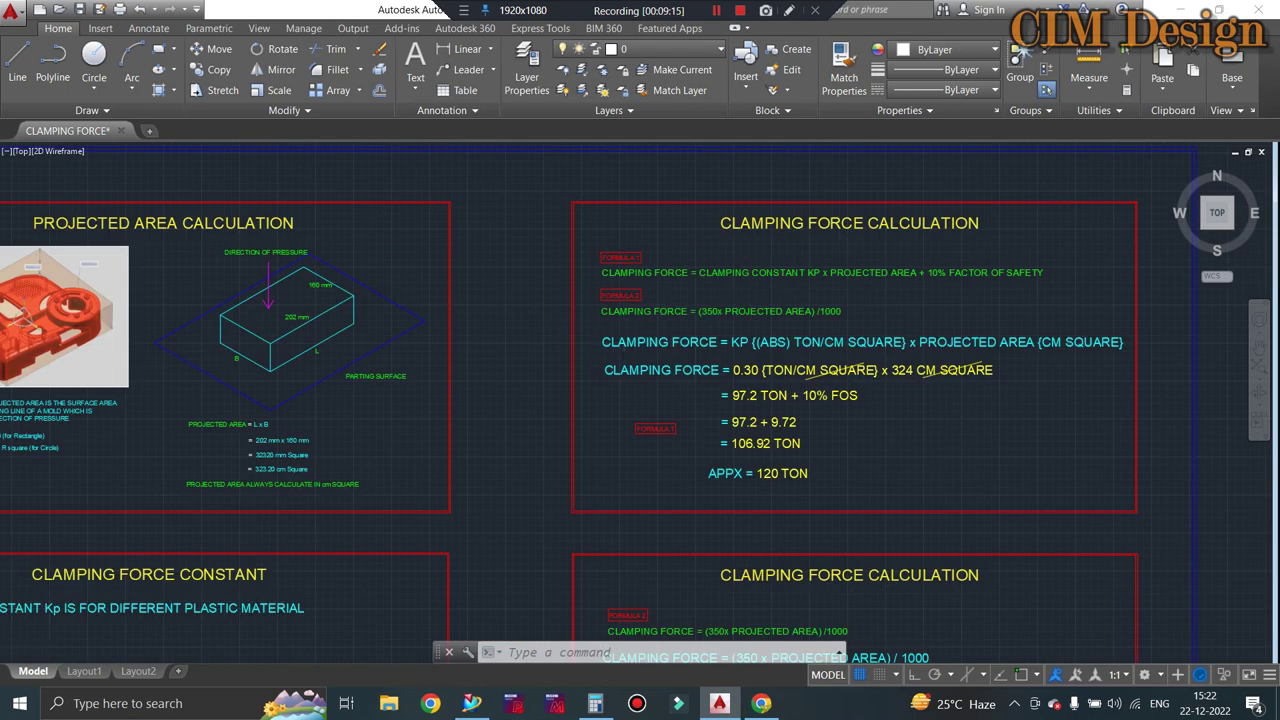
scroll(570, 390, "down", 2)
scroll(765, 520, "up", 5)
scroll(640, 466, "down", 3)
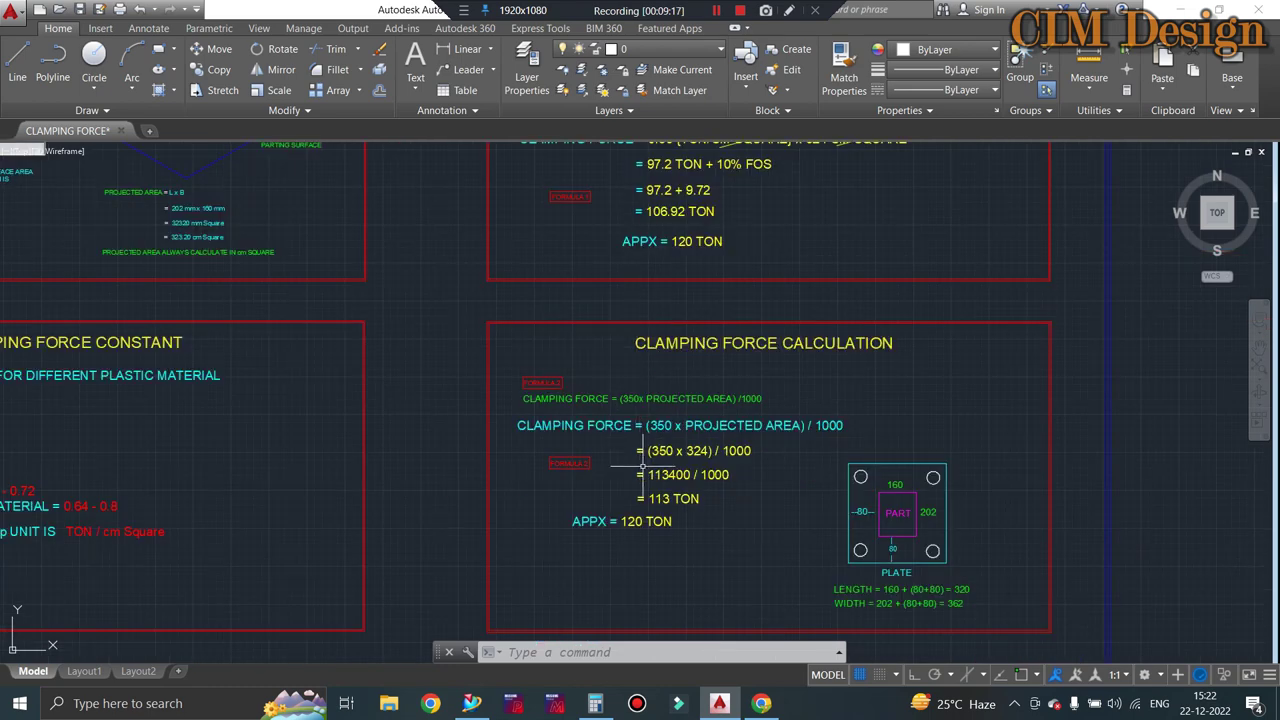
scroll(640, 466, "up", 2)
scroll(720, 424, "up", 2)
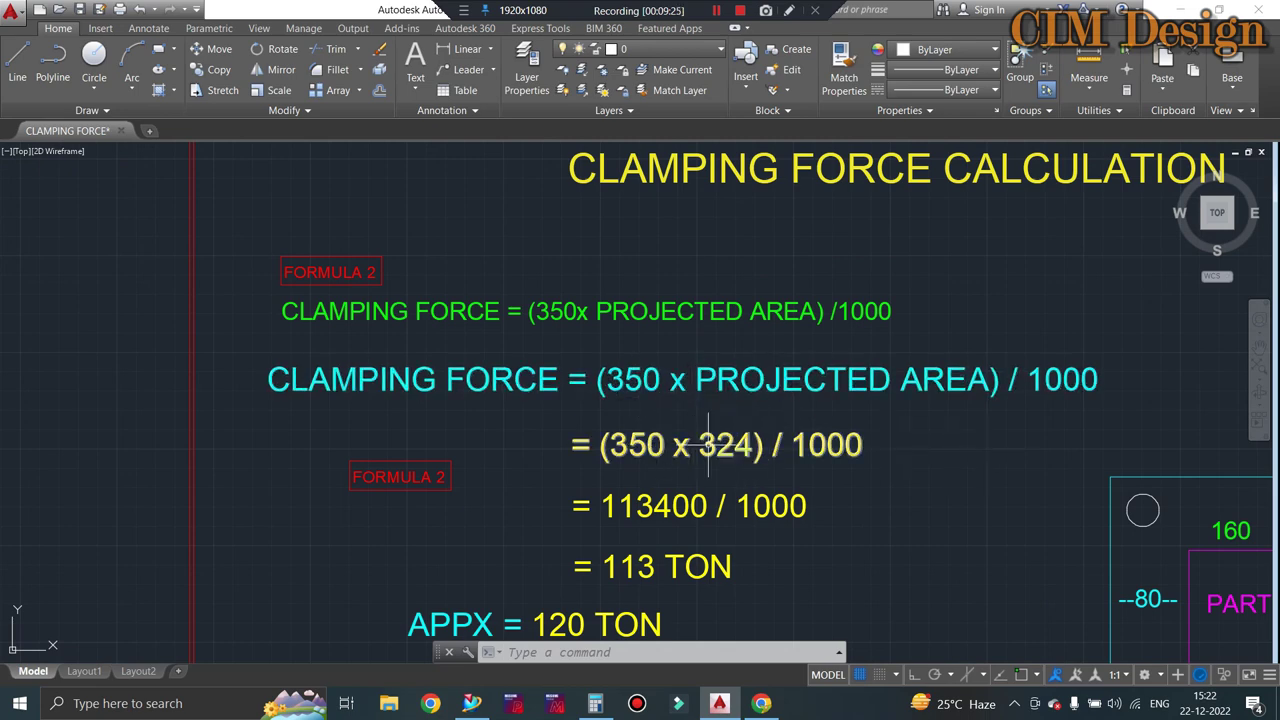
scroll(509, 430, "down", 2)
scroll(612, 450, "up", 2)
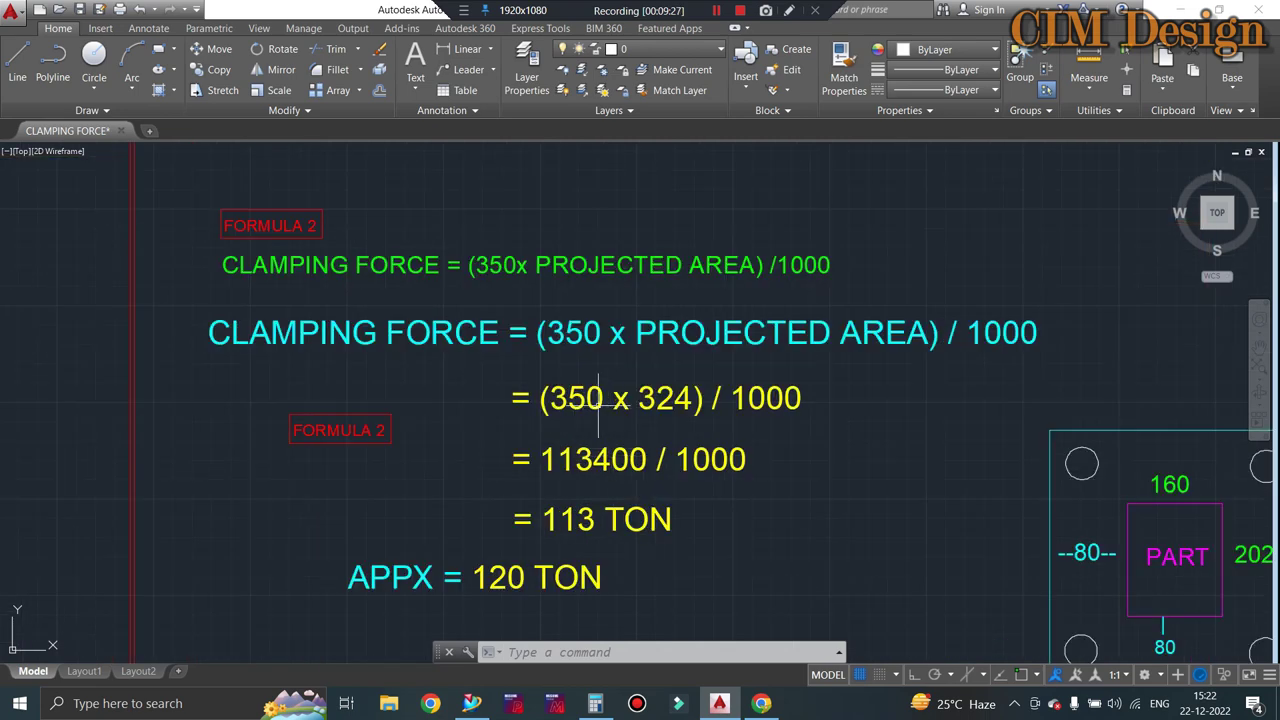
scroll(596, 484, "up", 2)
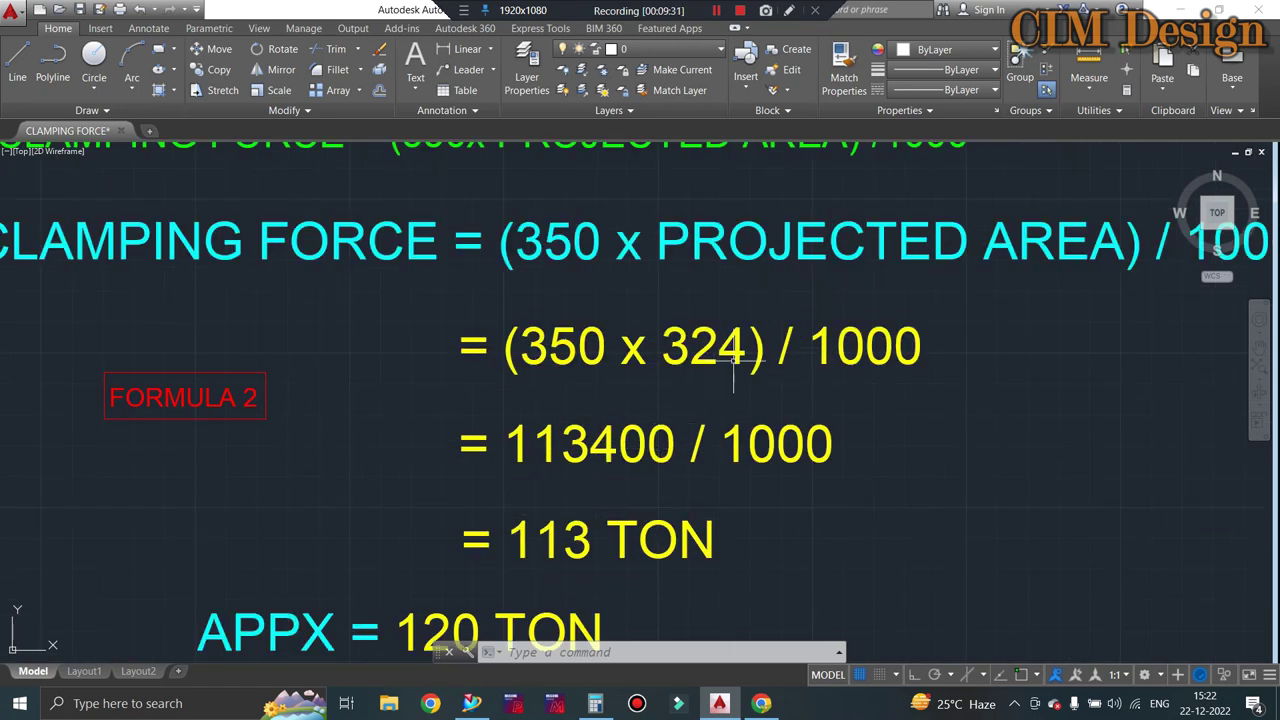
Restore the Calculator, clear it, and compute 350 × 324 = 113400
left_click(595, 703)
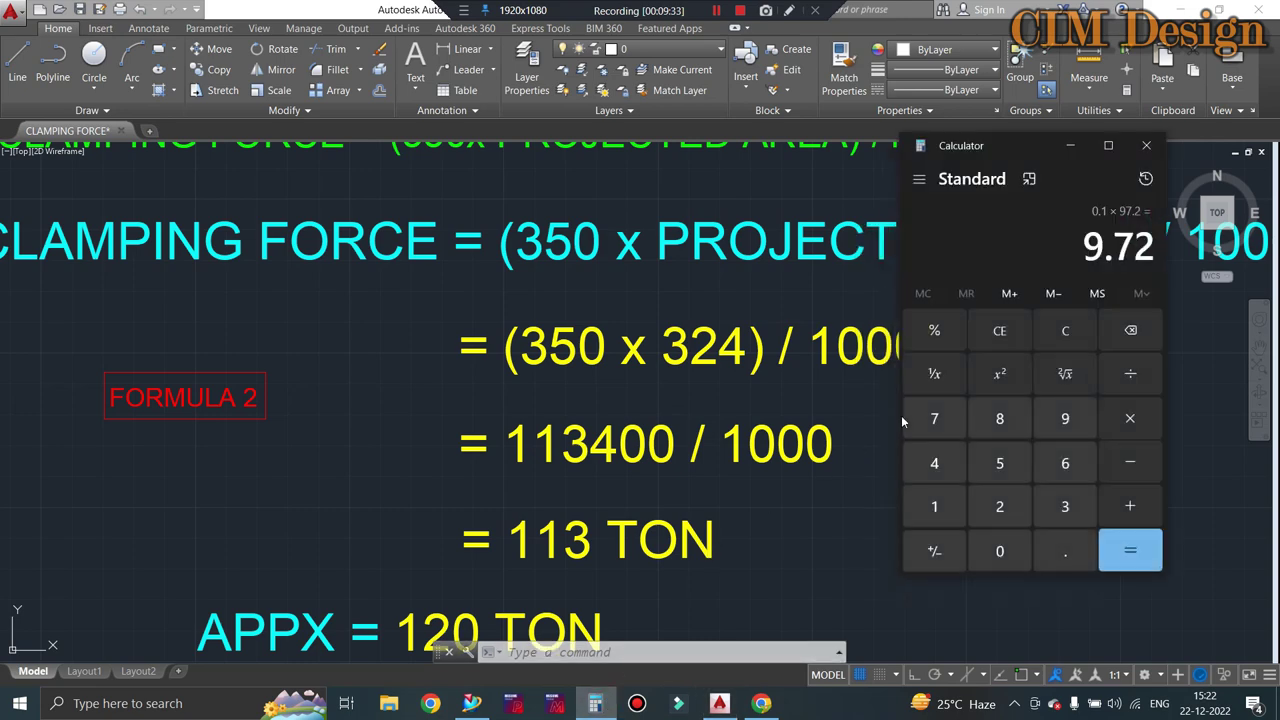
left_click(1062, 332)
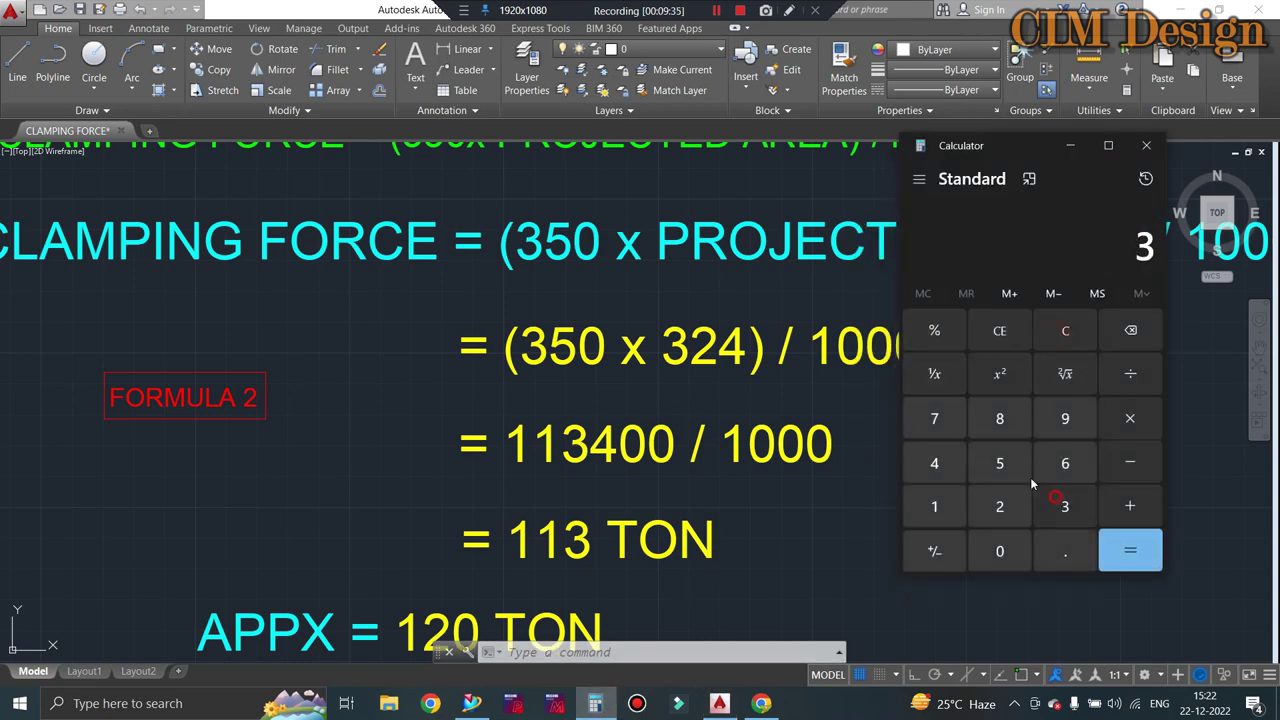
left_click(999, 463)
left_click(999, 551)
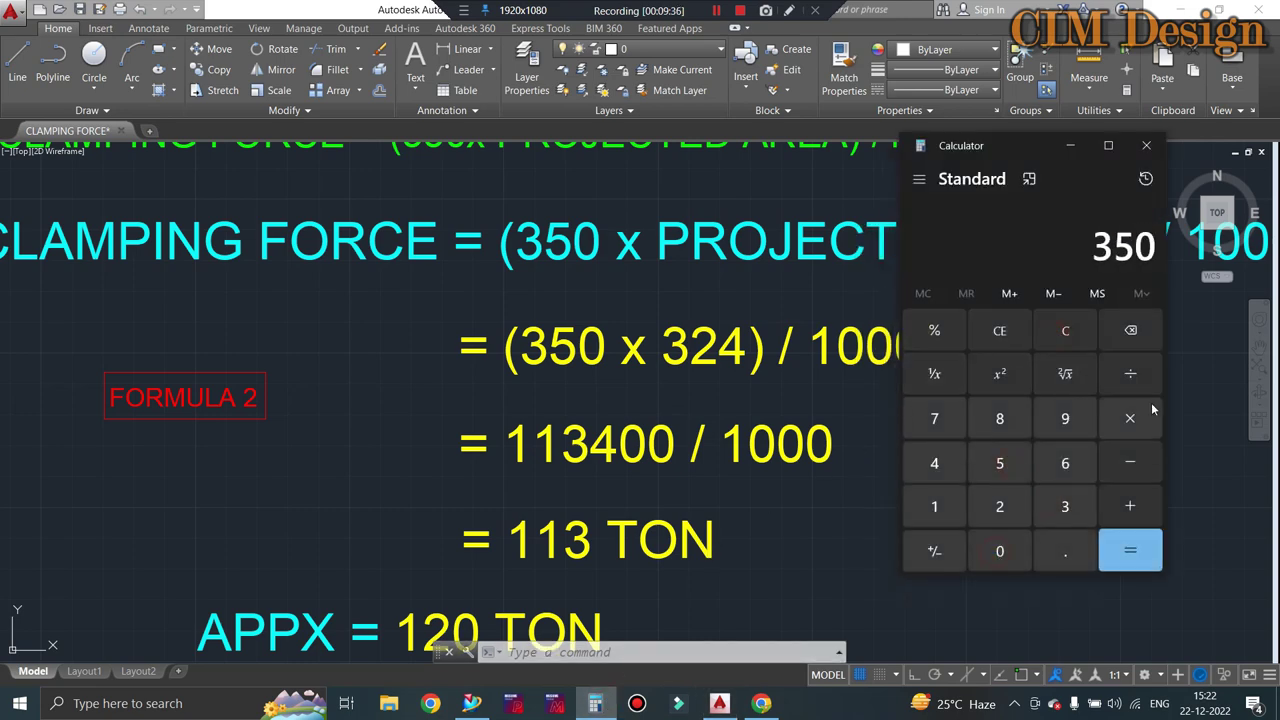
left_click(1065, 506)
left_click(999, 506)
left_click(934, 463)
left_click(1130, 550)
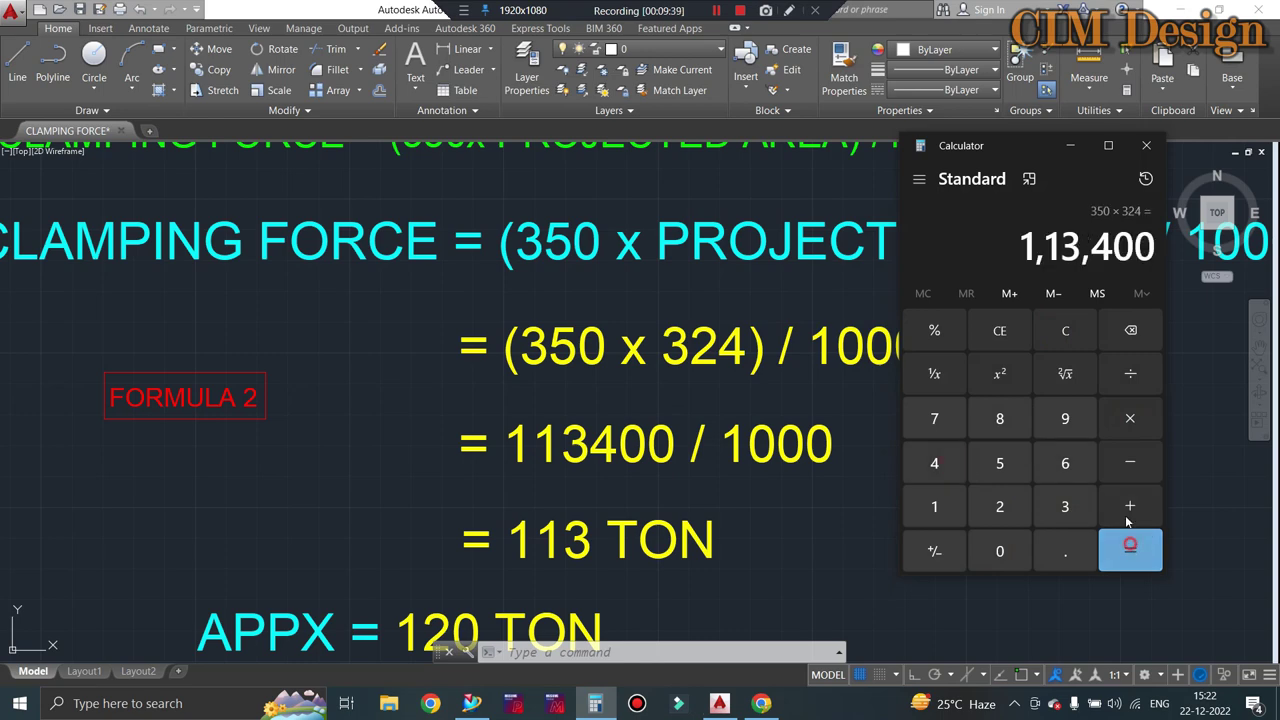
Divide 113400 by 1000 to get 113.4, then return to the AutoCAD drawing
left_click(1129, 374)
left_click(934, 506)
left_click(999, 551)
left_click(999, 551)
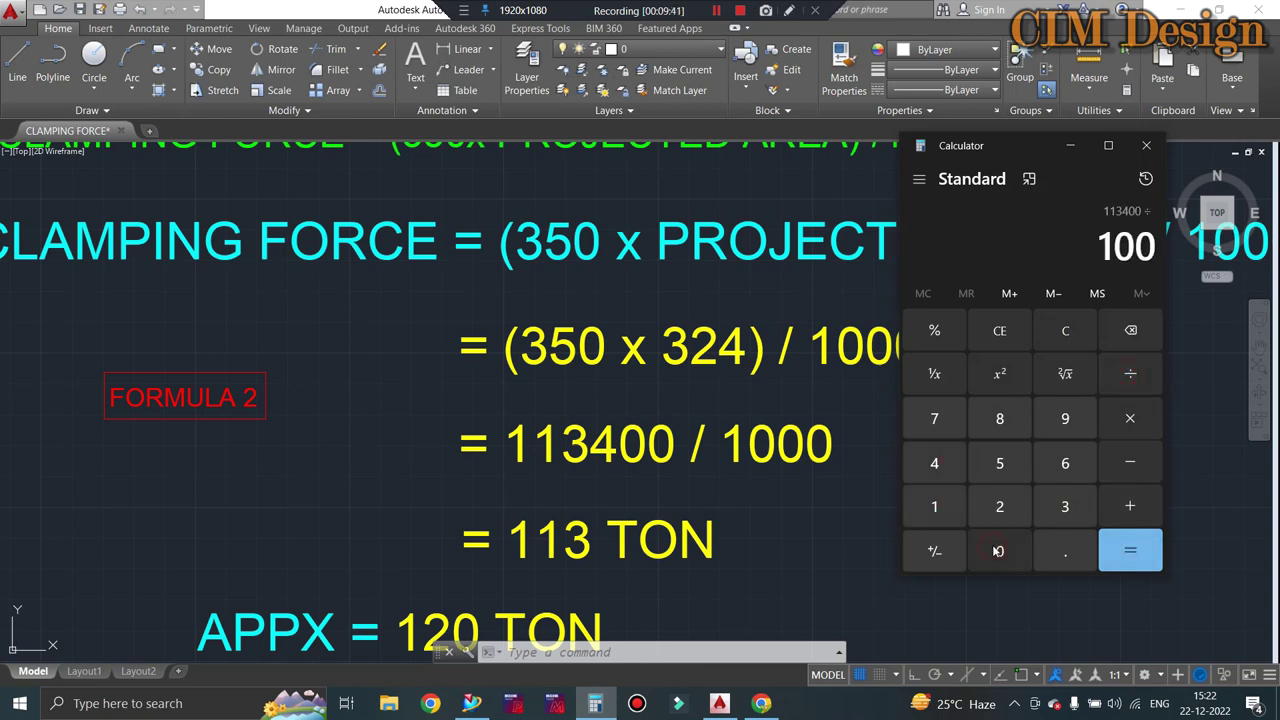
left_click(1112, 552)
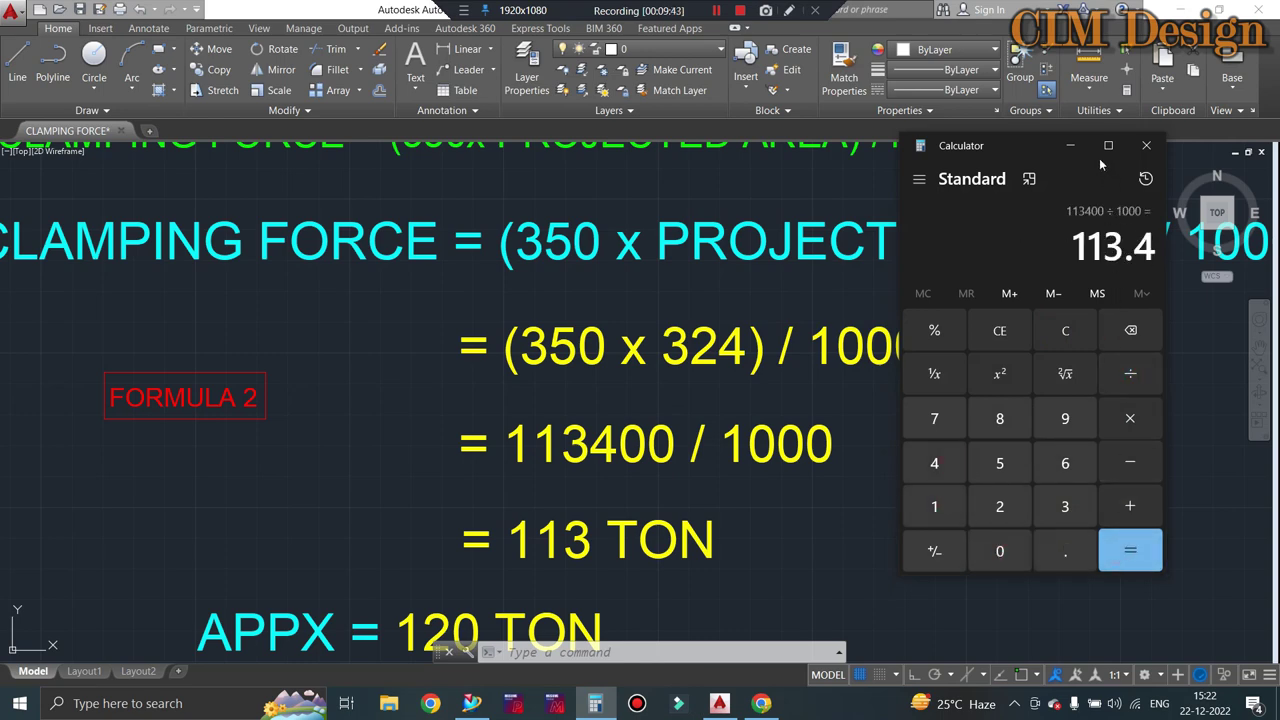
left_click(860, 430)
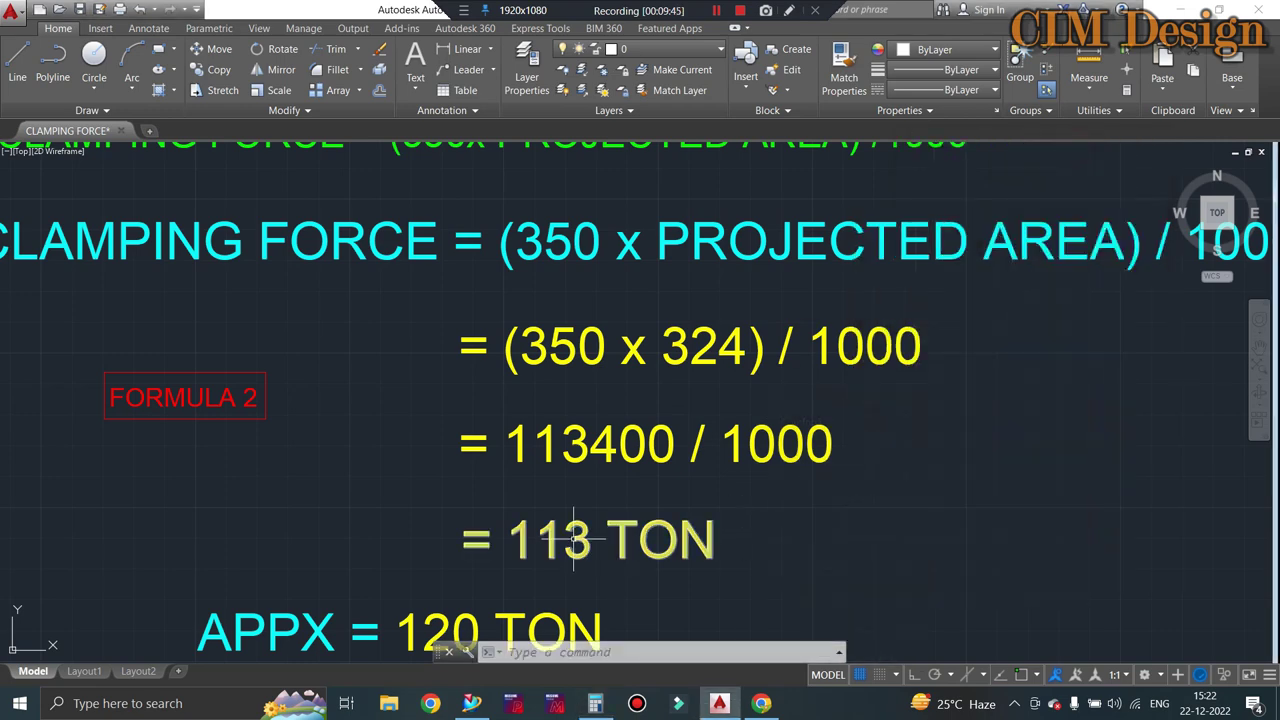
scroll(691, 435, "down", 4)
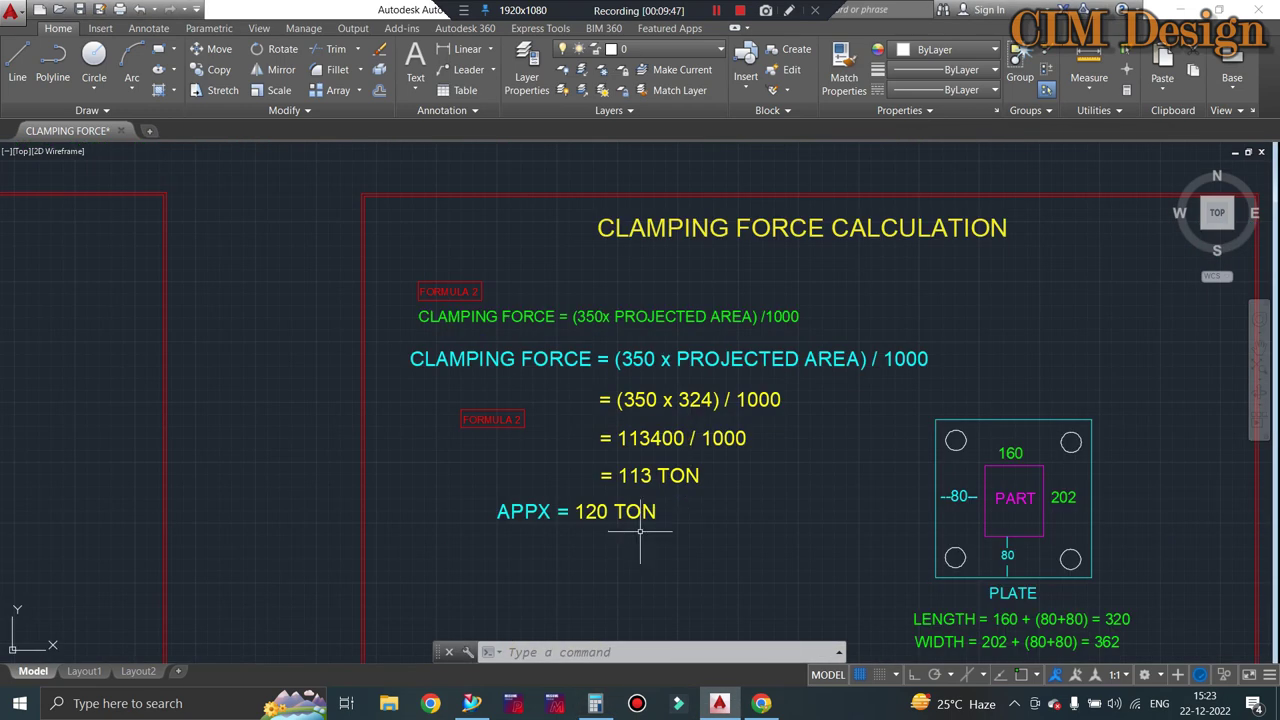
scroll(640, 531, "up", 2)
scroll(655, 570, "up", 2)
scroll(670, 450, "up", 2)
scroll(735, 421, "down", 2)
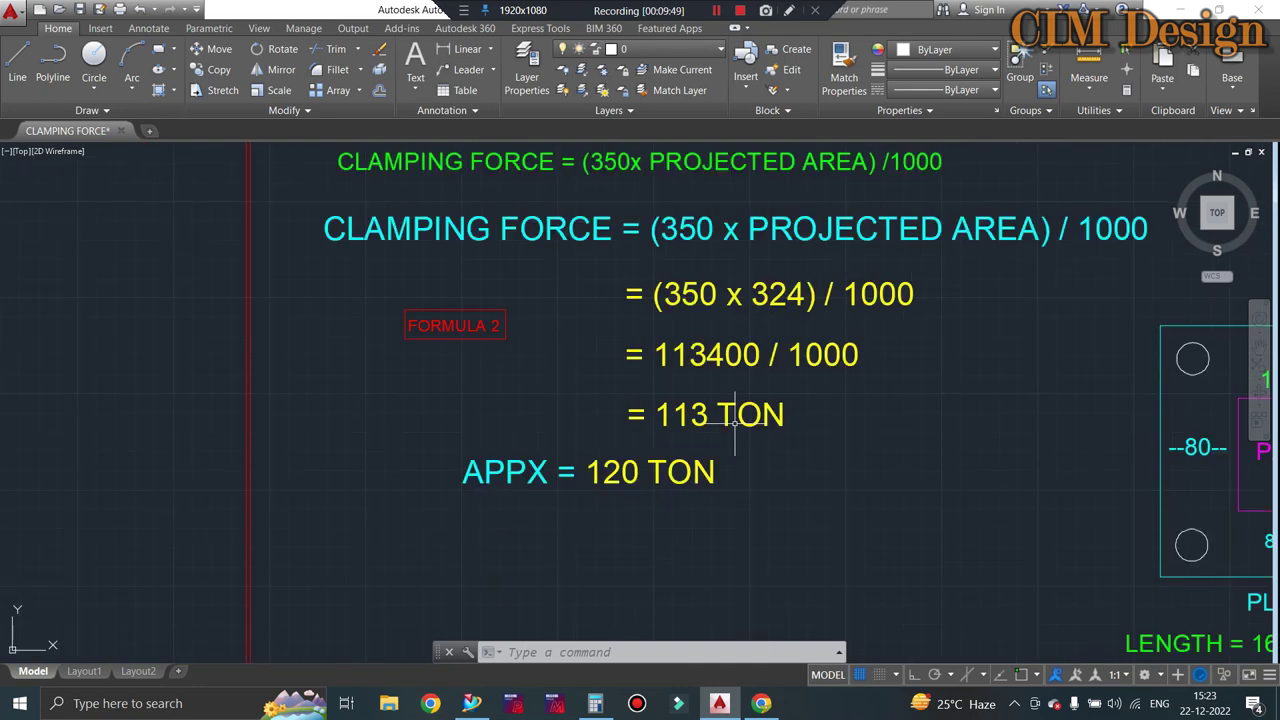
scroll(586, 457, "up", 3)
scroll(594, 457, "up", 1)
scroll(580, 470, "down", 4)
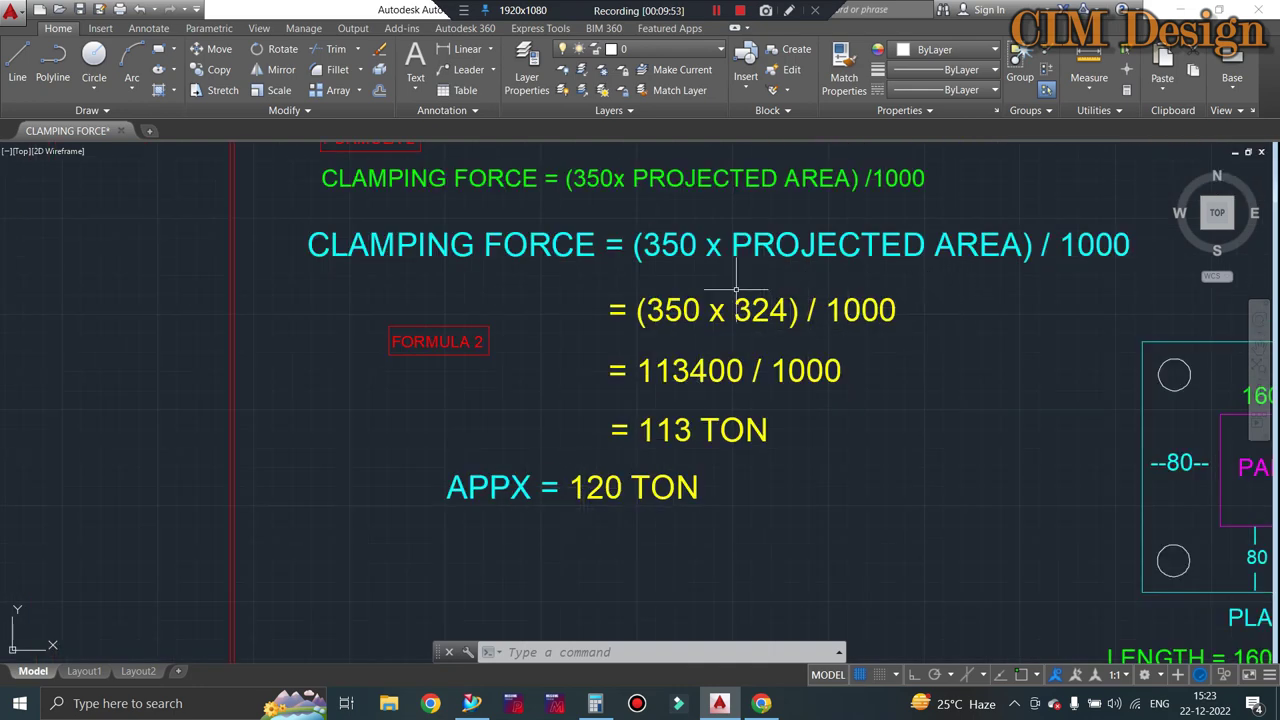
scroll(610, 429, "down", 2)
scroll(633, 450, "up", 2)
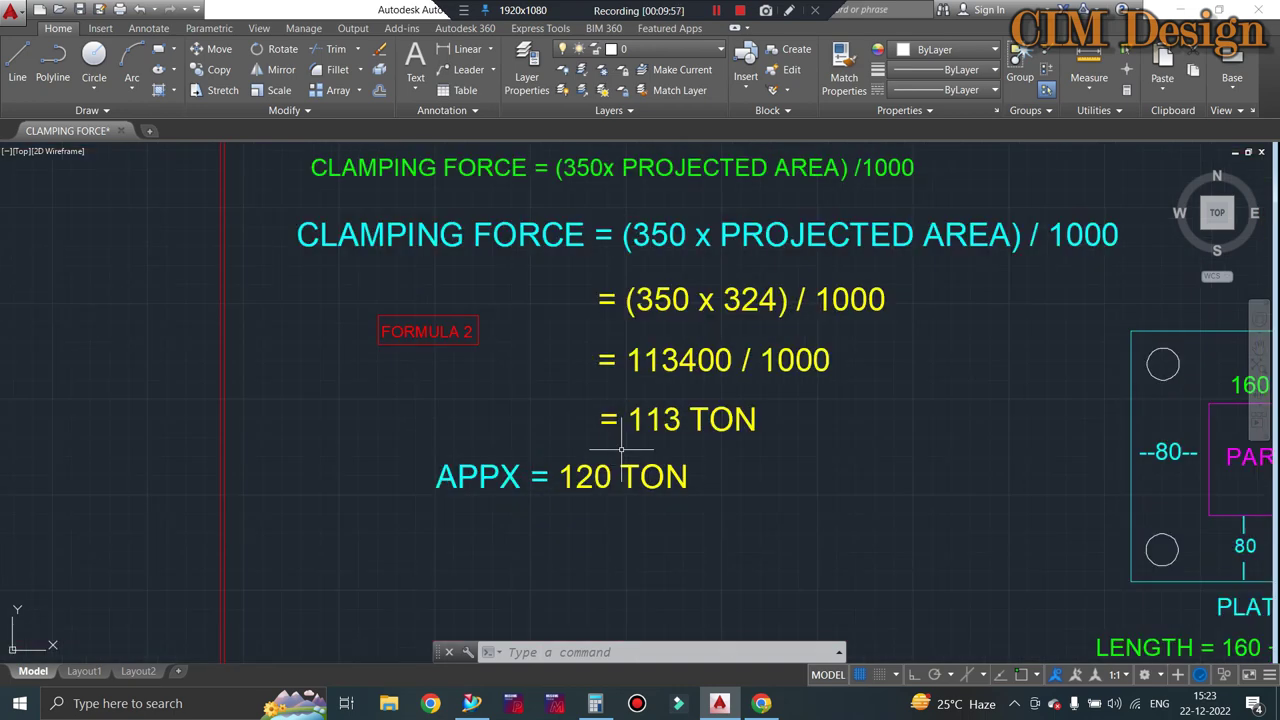
scroll(621, 450, "down", 3)
scroll(621, 450, "down", 3)
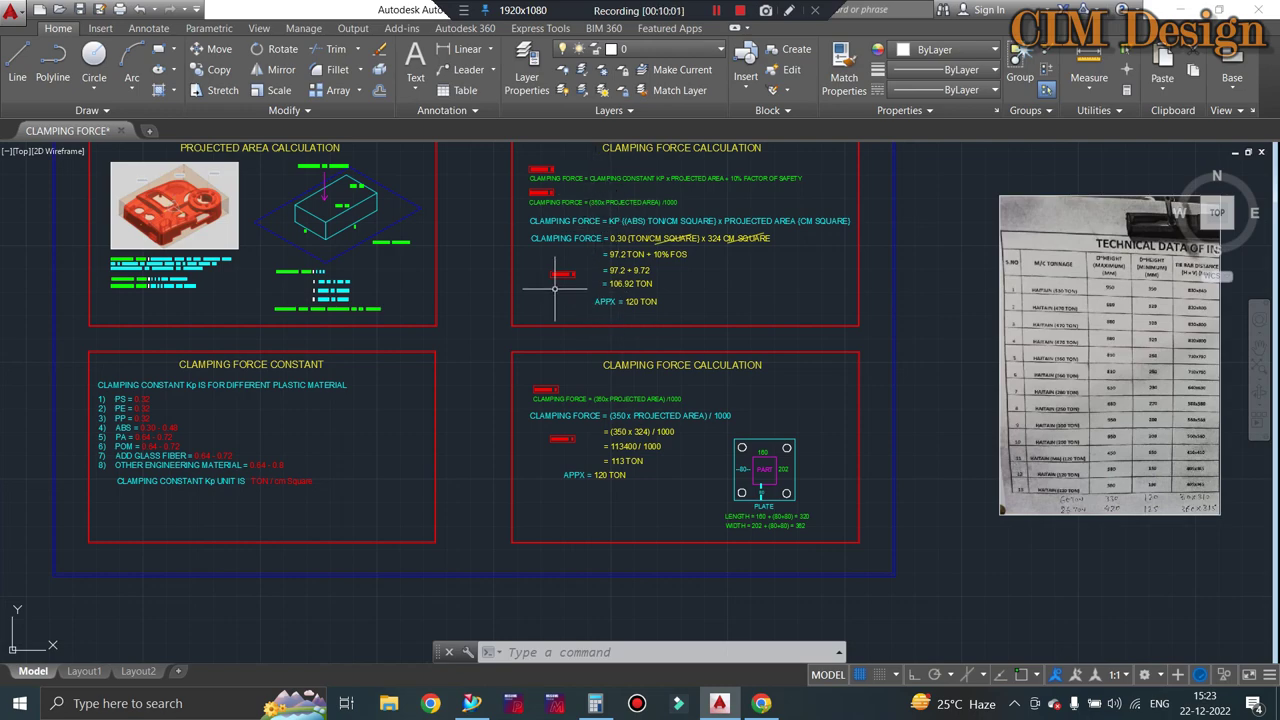
scroll(714, 445, "up", 4)
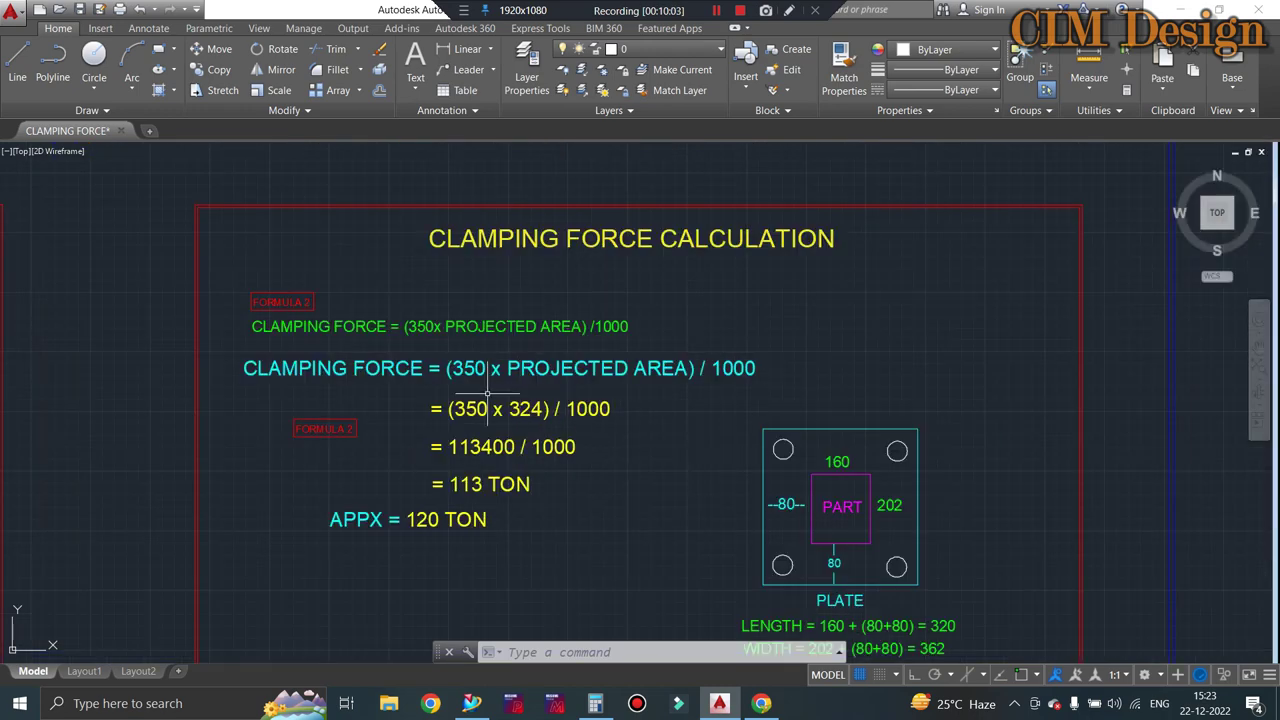
scroll(487, 393, "down", 2)
scroll(611, 486, "up", 4)
scroll(743, 443, "up", 2)
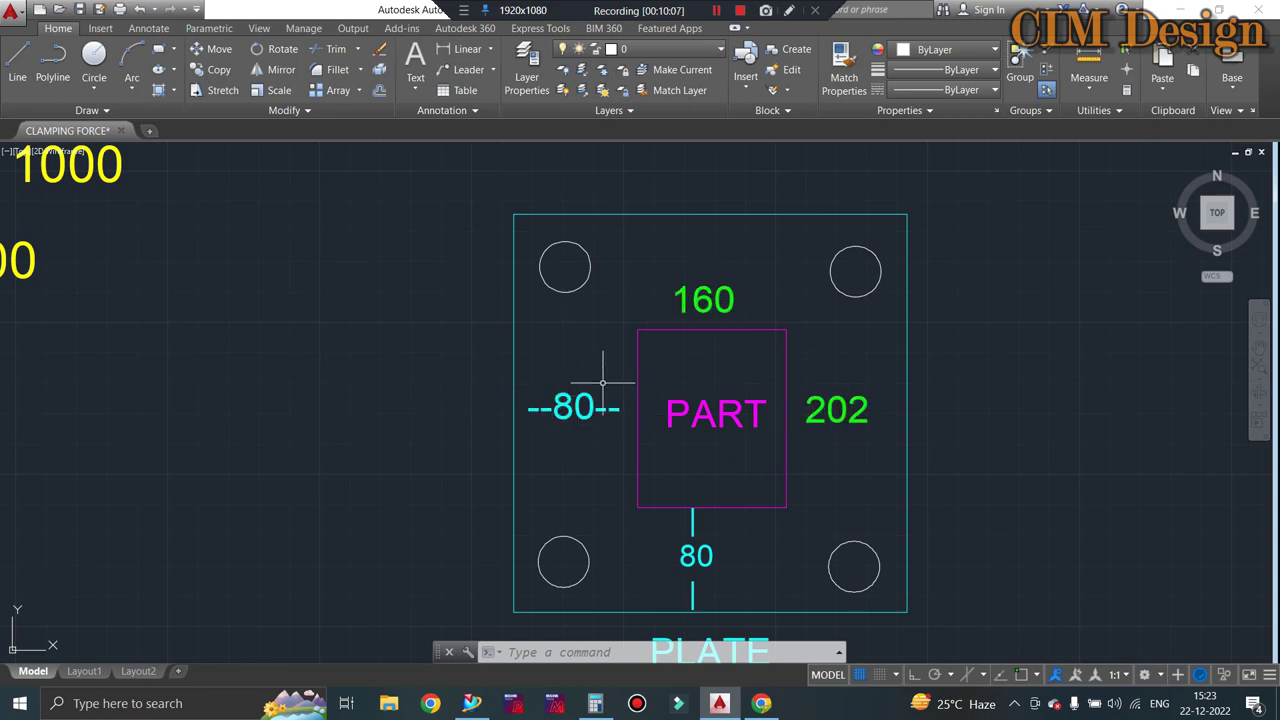
scroll(600, 265, "down", 3)
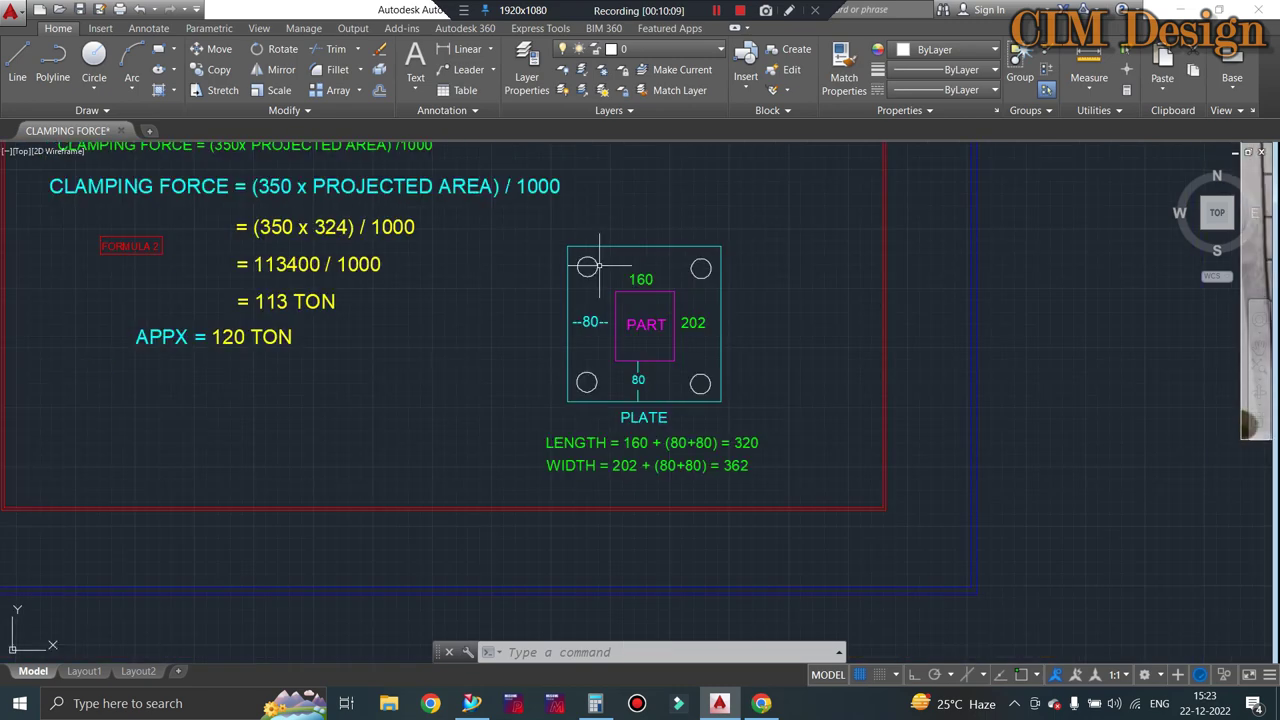
scroll(690, 258, "up", 3)
scroll(766, 226, "down", 2)
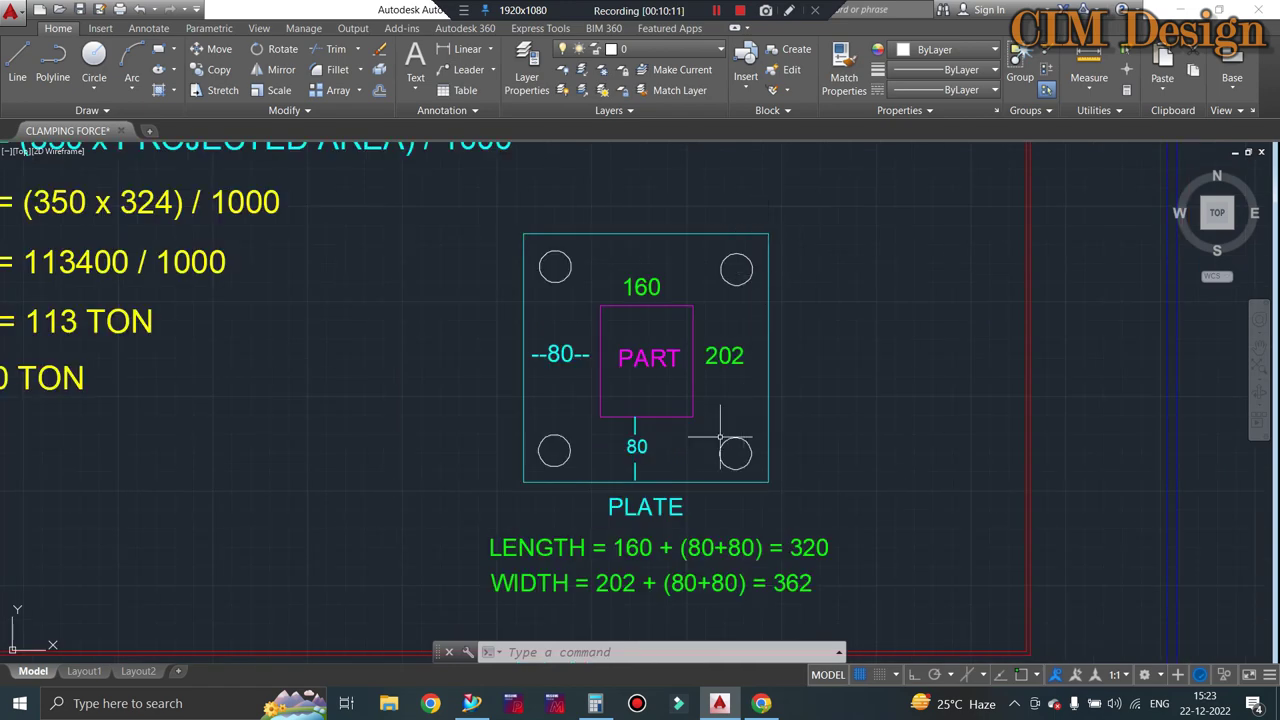
scroll(565, 350, "down", 2)
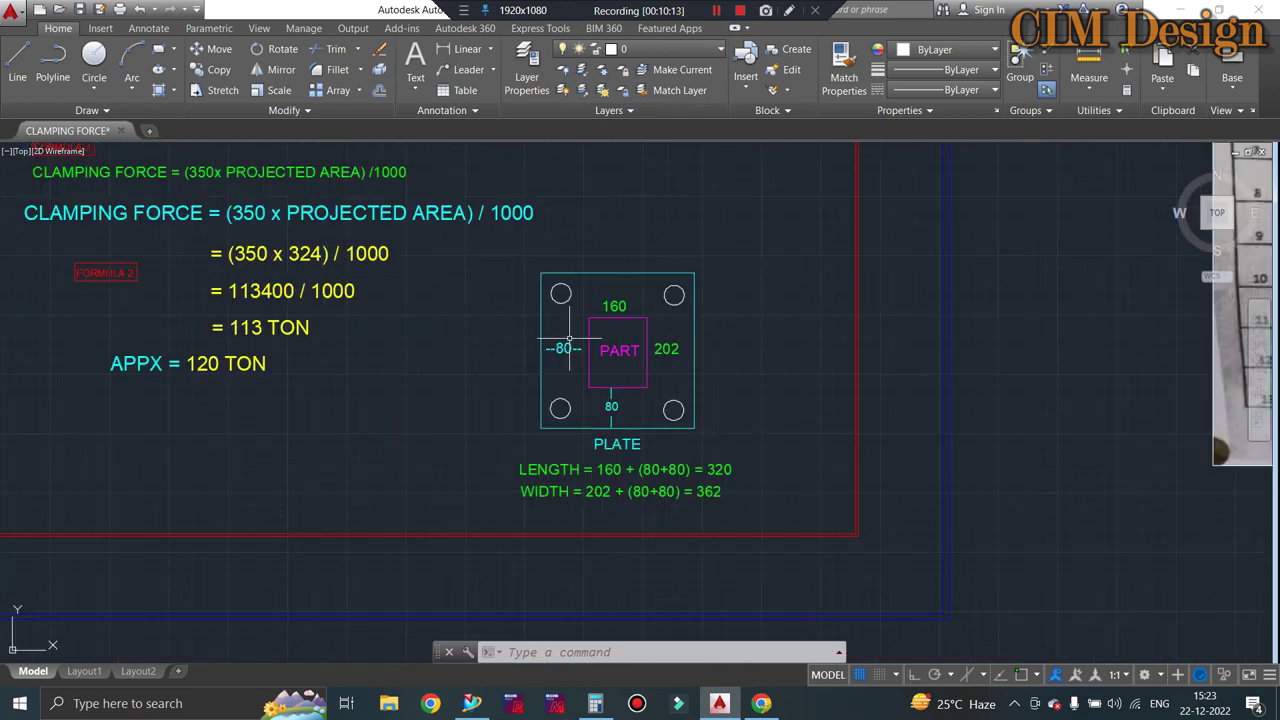
scroll(660, 470, "up", 3)
scroll(641, 490, "up", 3)
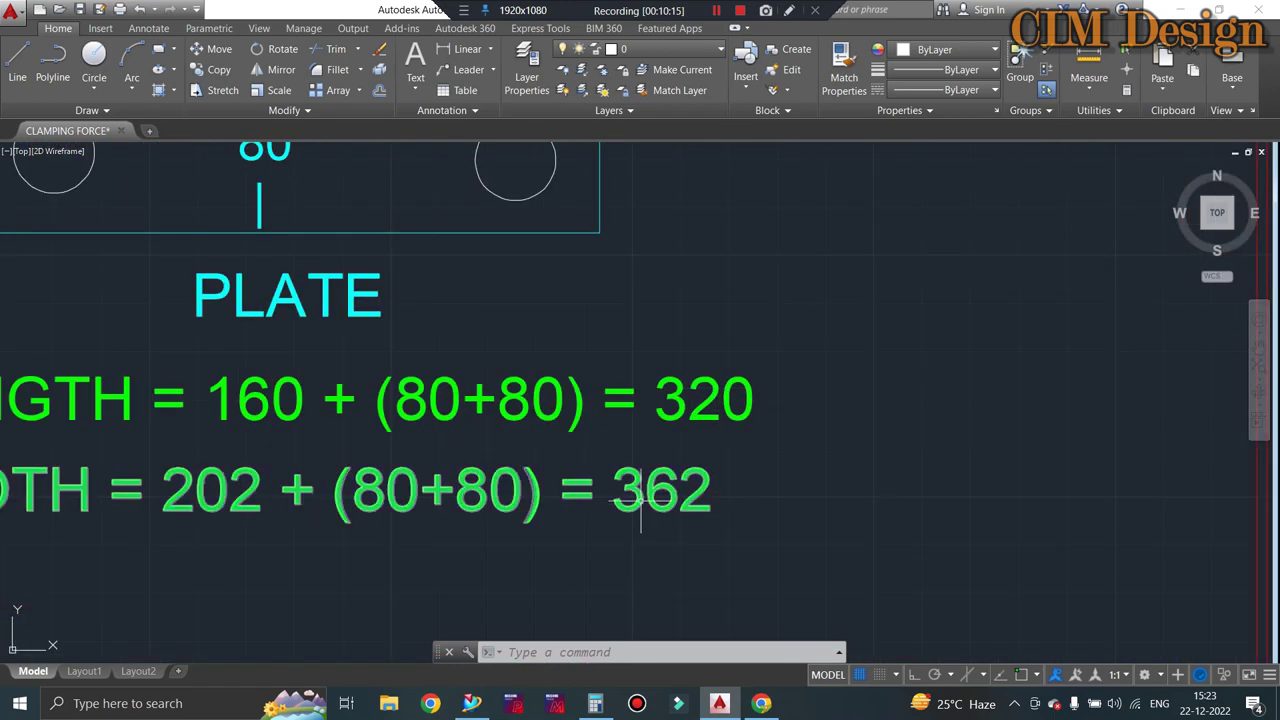
scroll(640, 504, "down", 2)
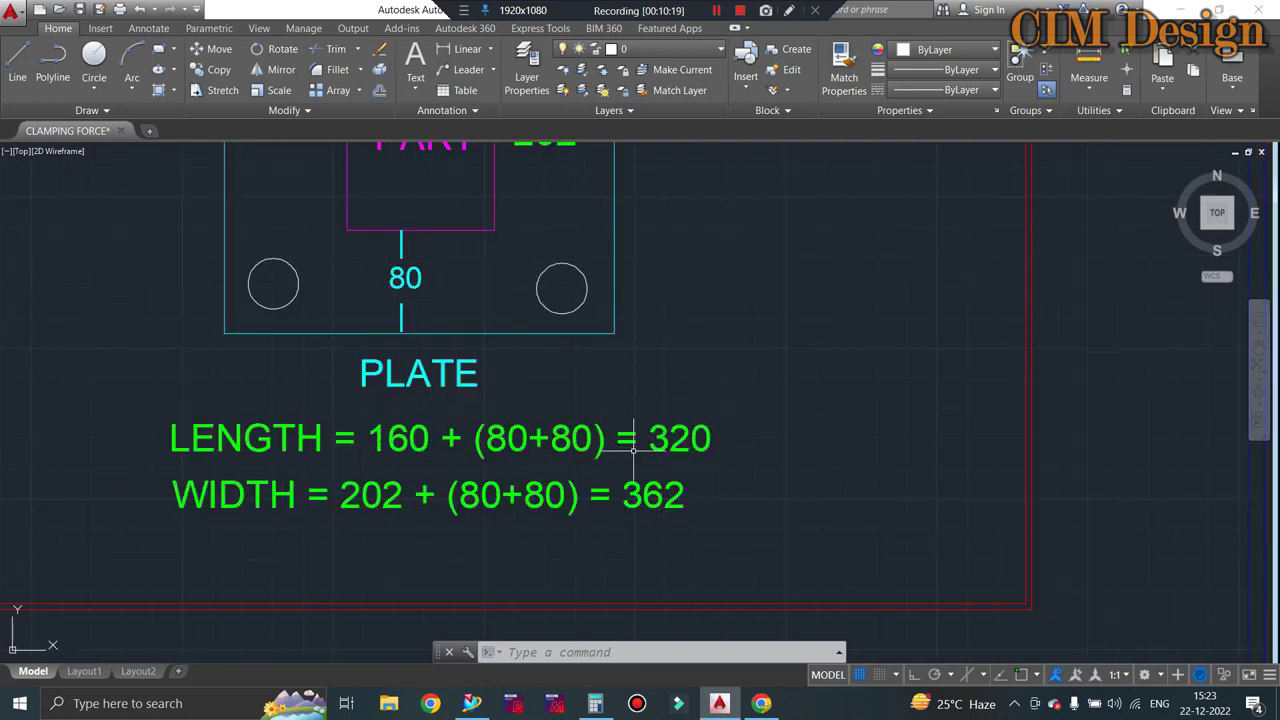
scroll(633, 450, "down", 2)
scroll(640, 450, "down", 3)
scroll(655, 452, "down", 2)
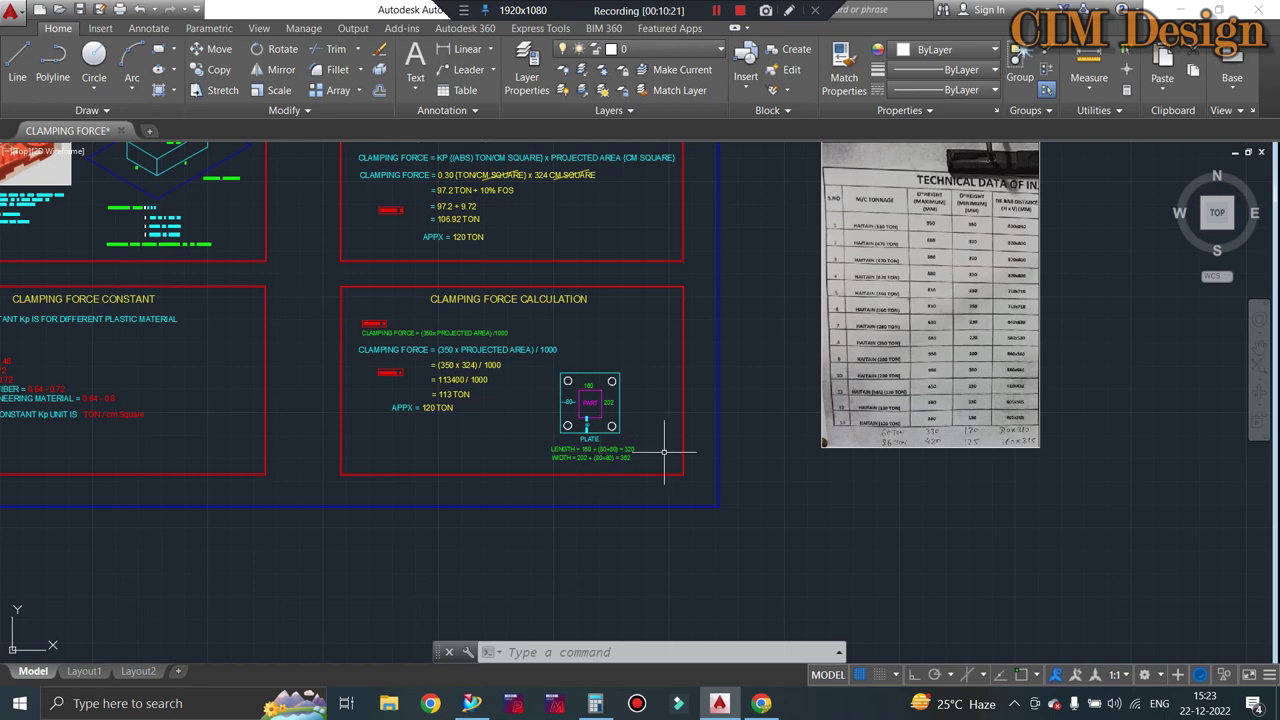
scroll(955, 434, "up", 2)
scroll(965, 410, "up", 2)
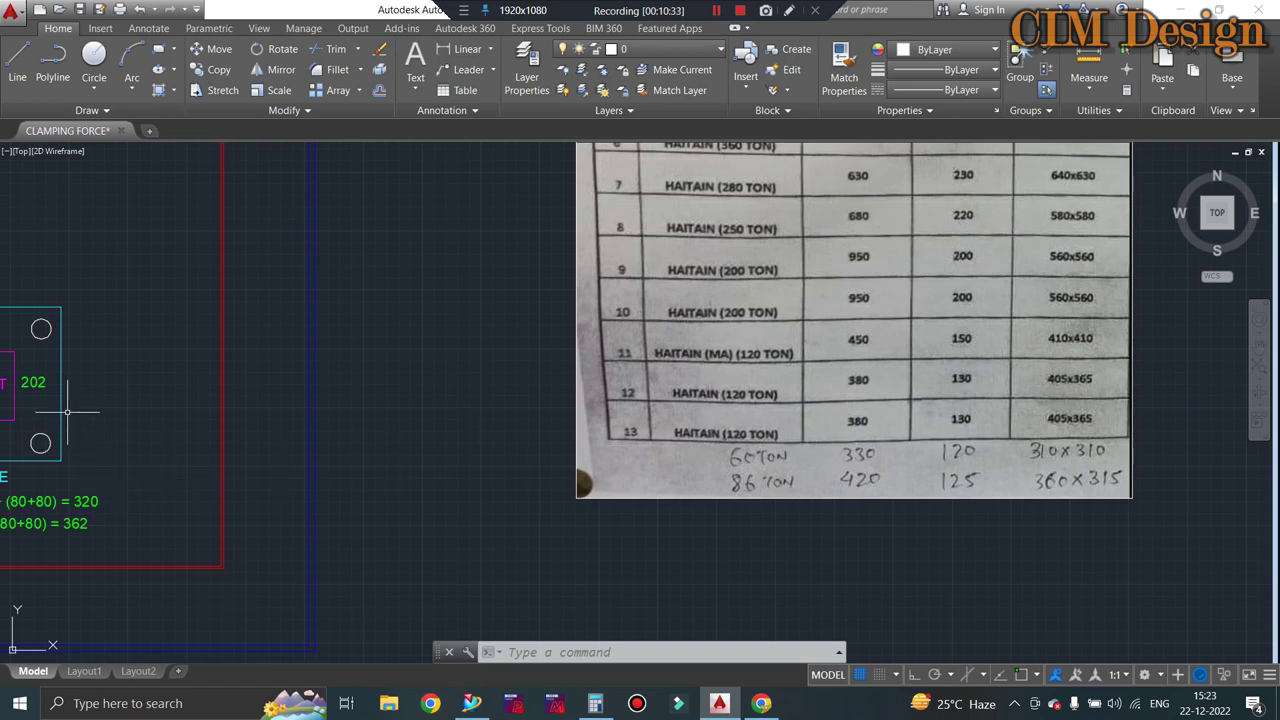
scroll(437, 454, "down", 2)
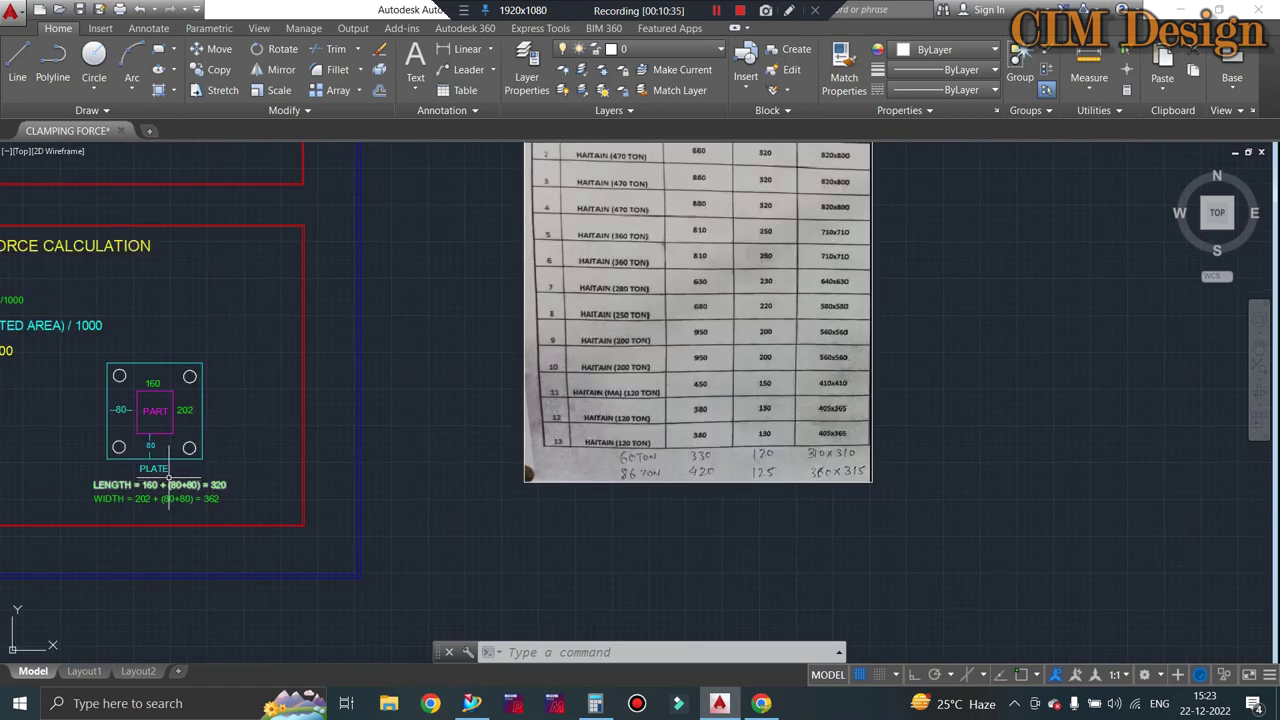
scroll(857, 425, "up", 2)
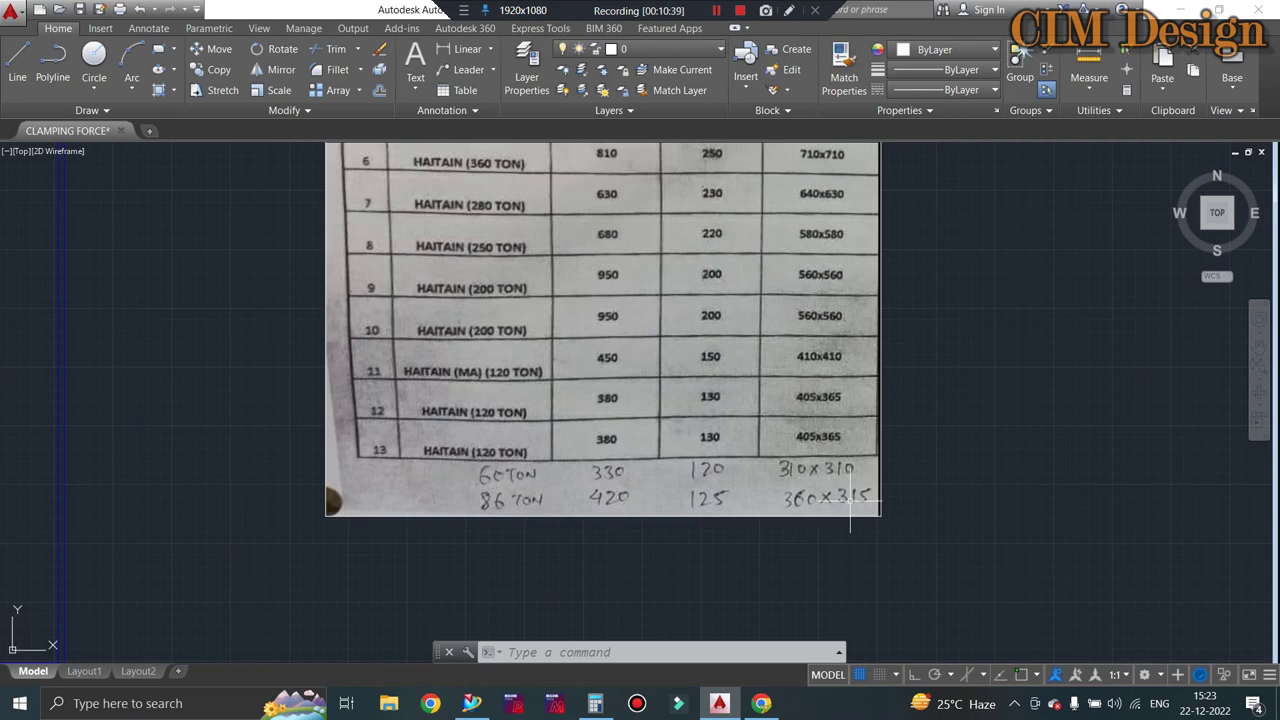
scroll(920, 478, "down", 2)
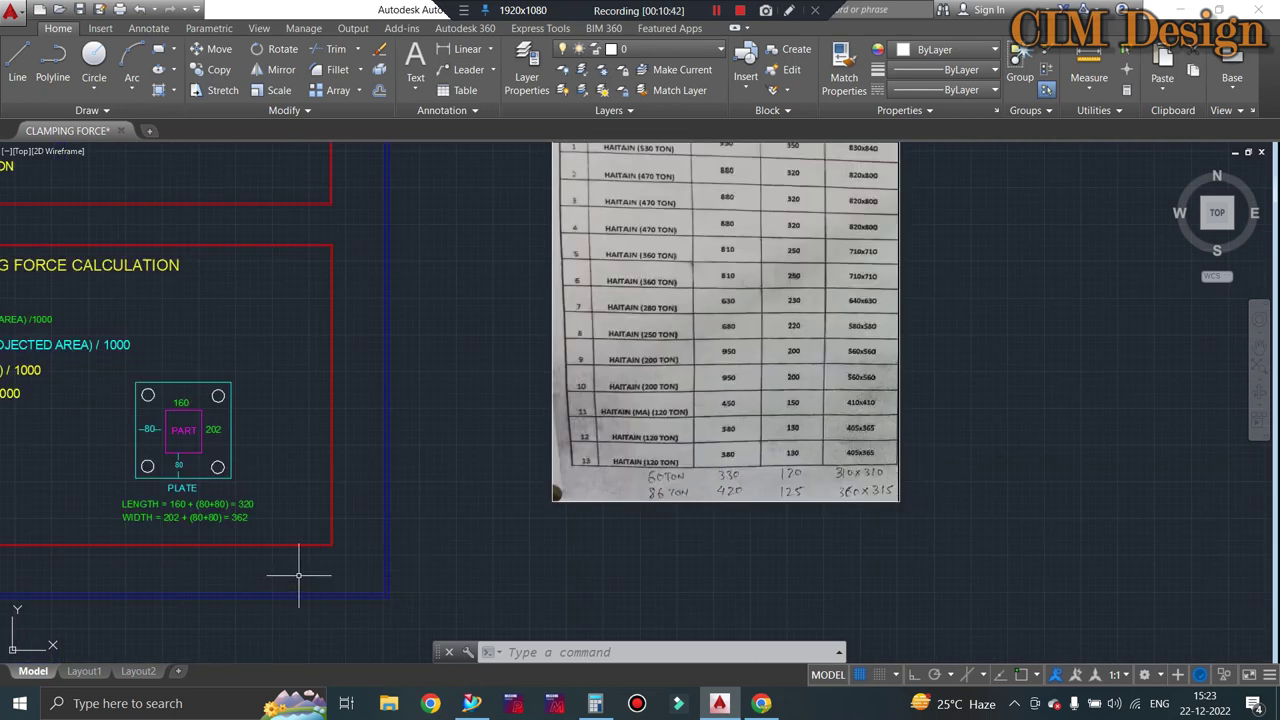
scroll(251, 523, "up", 2)
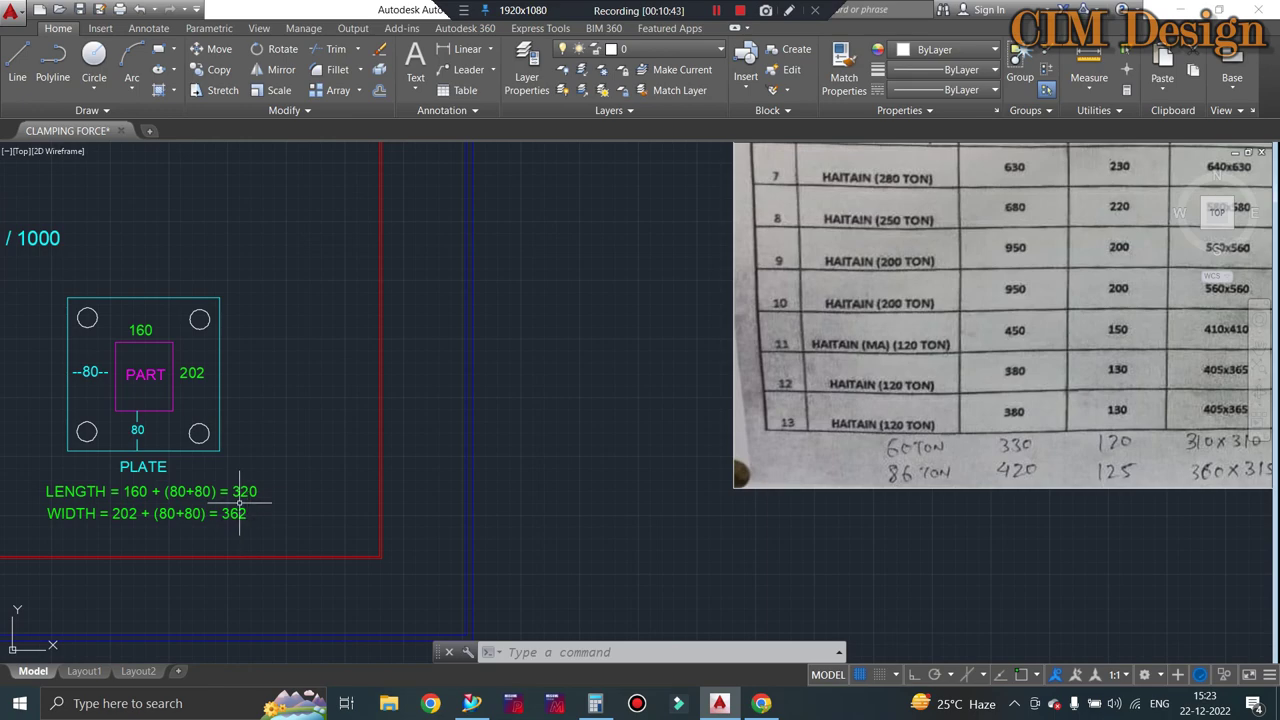
scroll(240, 510, "down", 2)
scroll(889, 486, "up", 2)
scroll(889, 486, "down", 2)
scroll(680, 460, "down", 2)
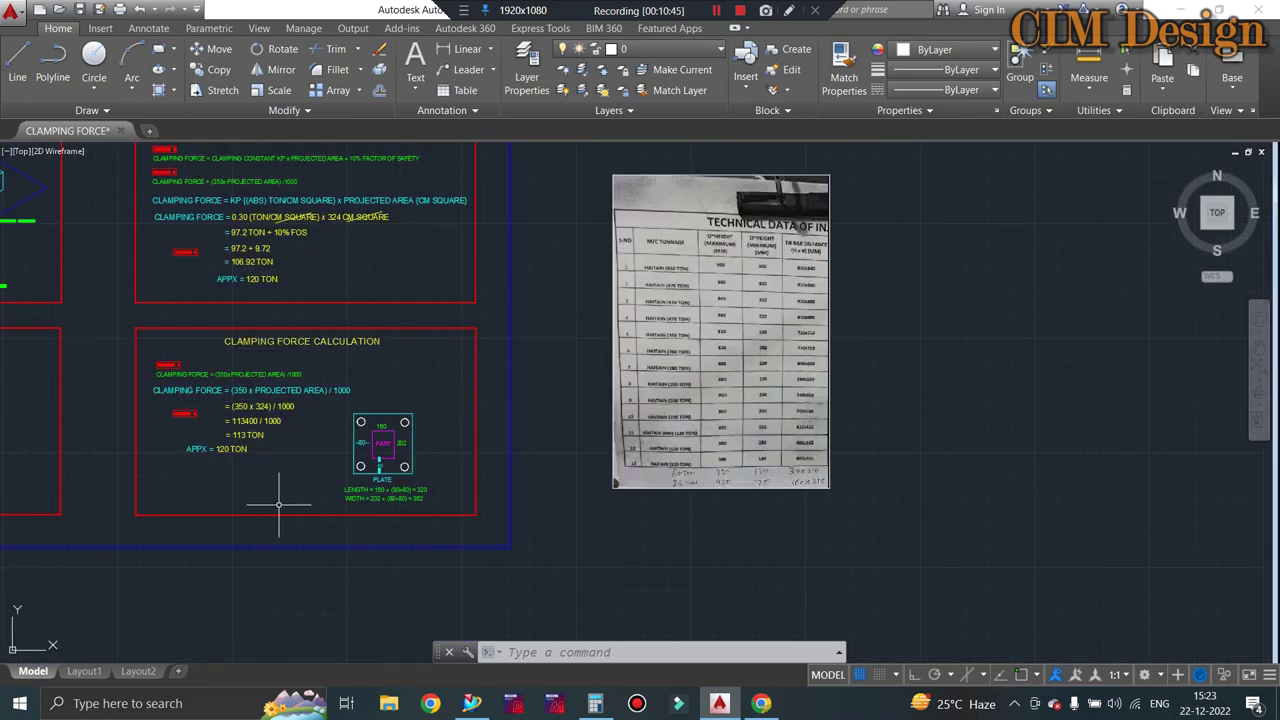
scroll(279, 503, "up", 3)
scroll(794, 415, "down", 2)
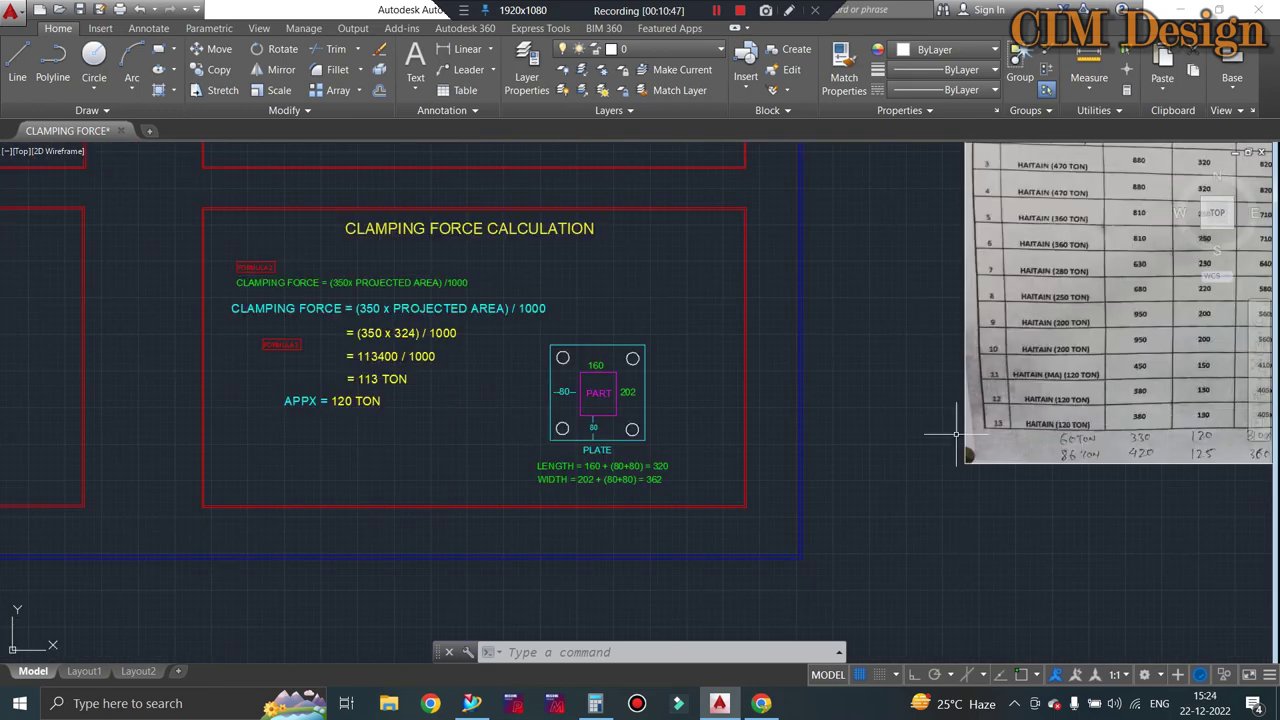
scroll(957, 434, "down", 2)
scroll(1149, 431, "up", 2)
scroll(1000, 456, "down", 2)
scroll(480, 464, "up", 2)
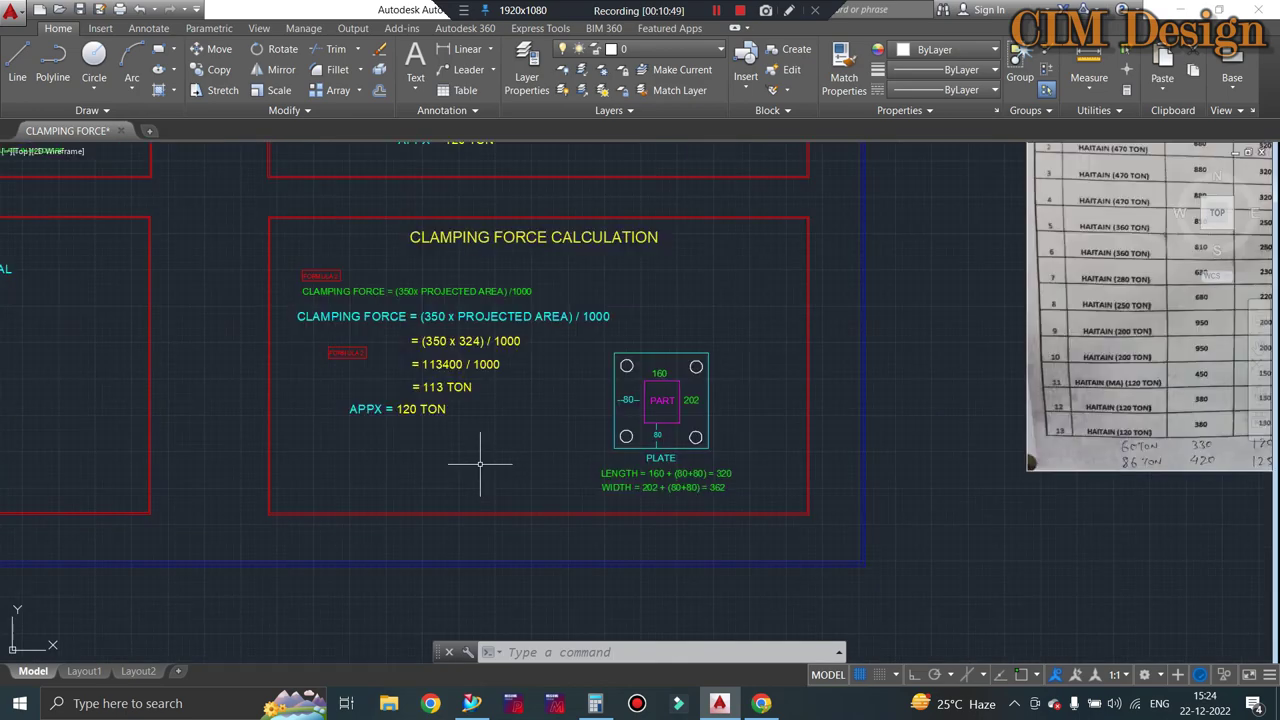
scroll(430, 400, "up", 2)
scroll(457, 429, "down", 4)
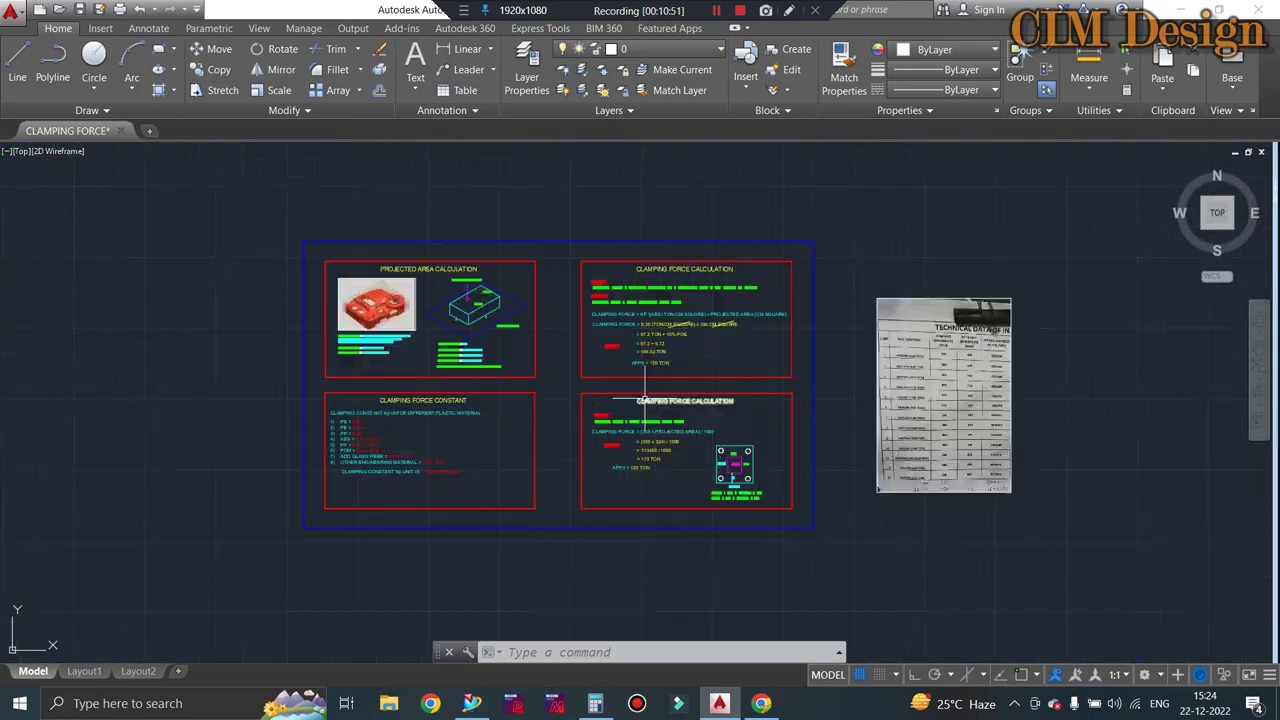
Switch from the AutoCAD sheet to the Siemens NX window showing vo2.prt
scroll(645, 398, "up", 2)
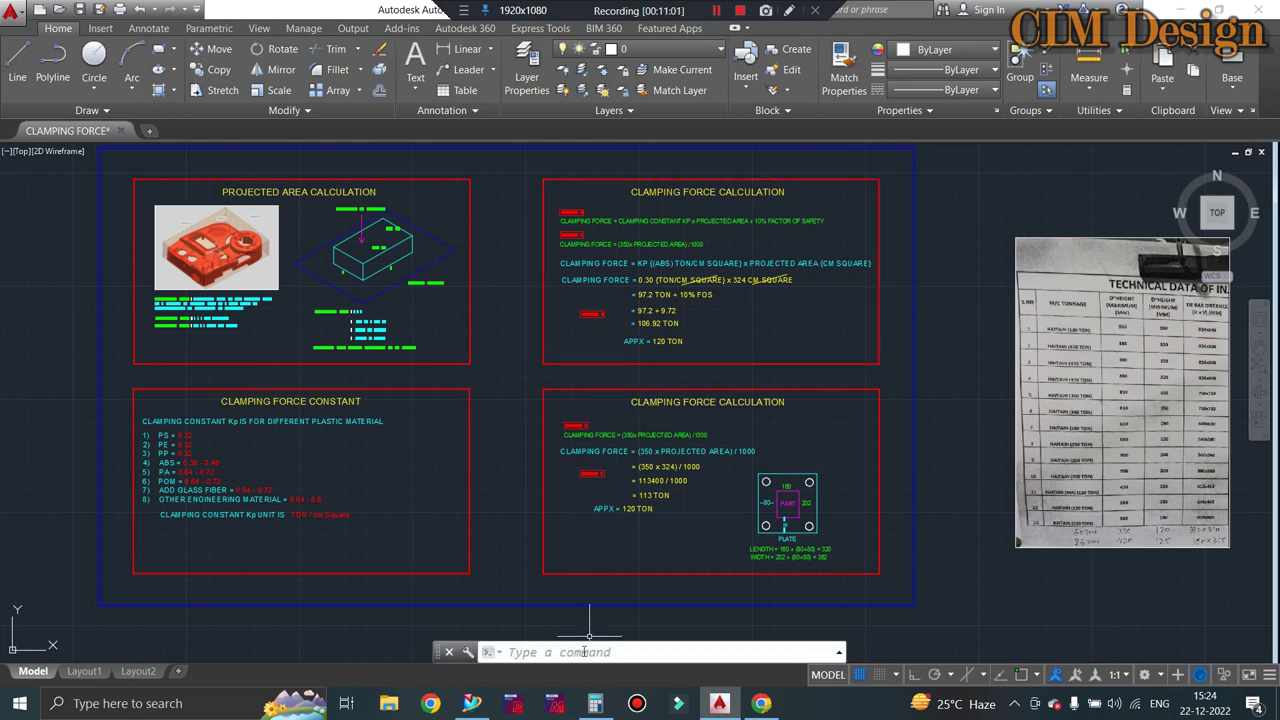
left_click(478, 704)
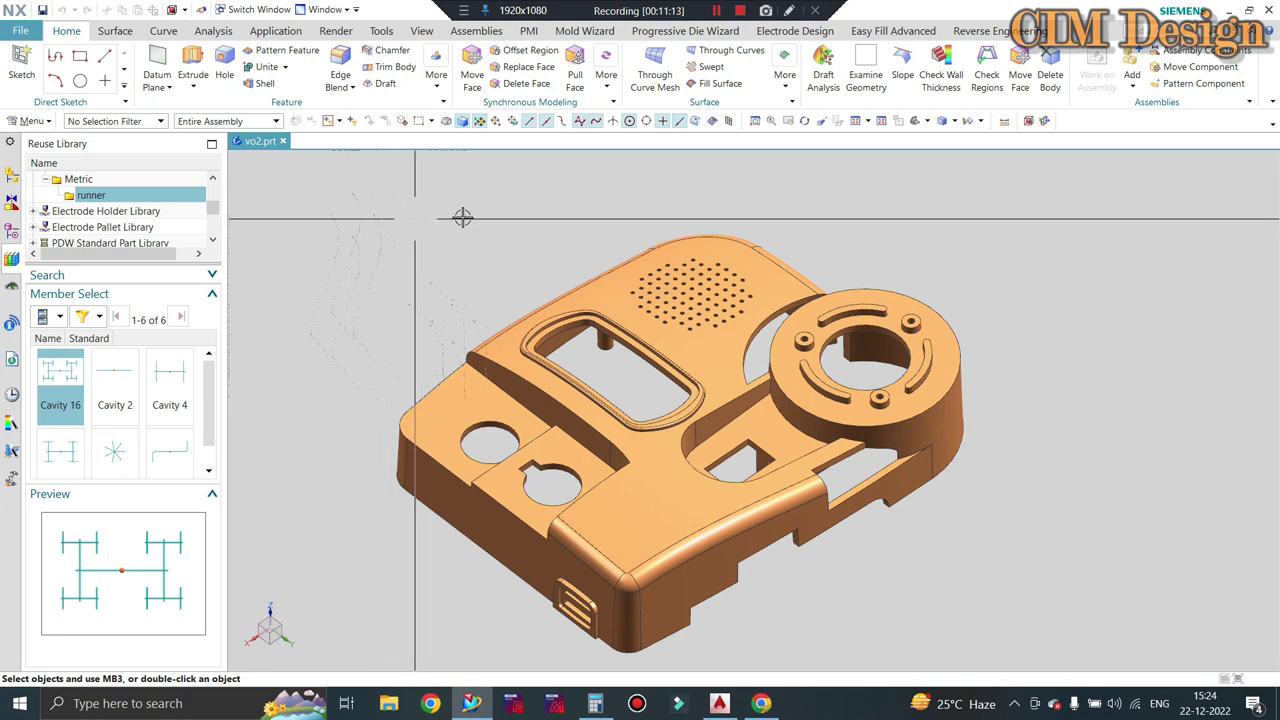
mouse_move(551, 220)
middle_mouse_down()
mouse_move(585, 356)
mouse_move(601, 358)
mouse_move(578, 343)
middle_mouse_up()
scroll(598, 350, "up", 2)
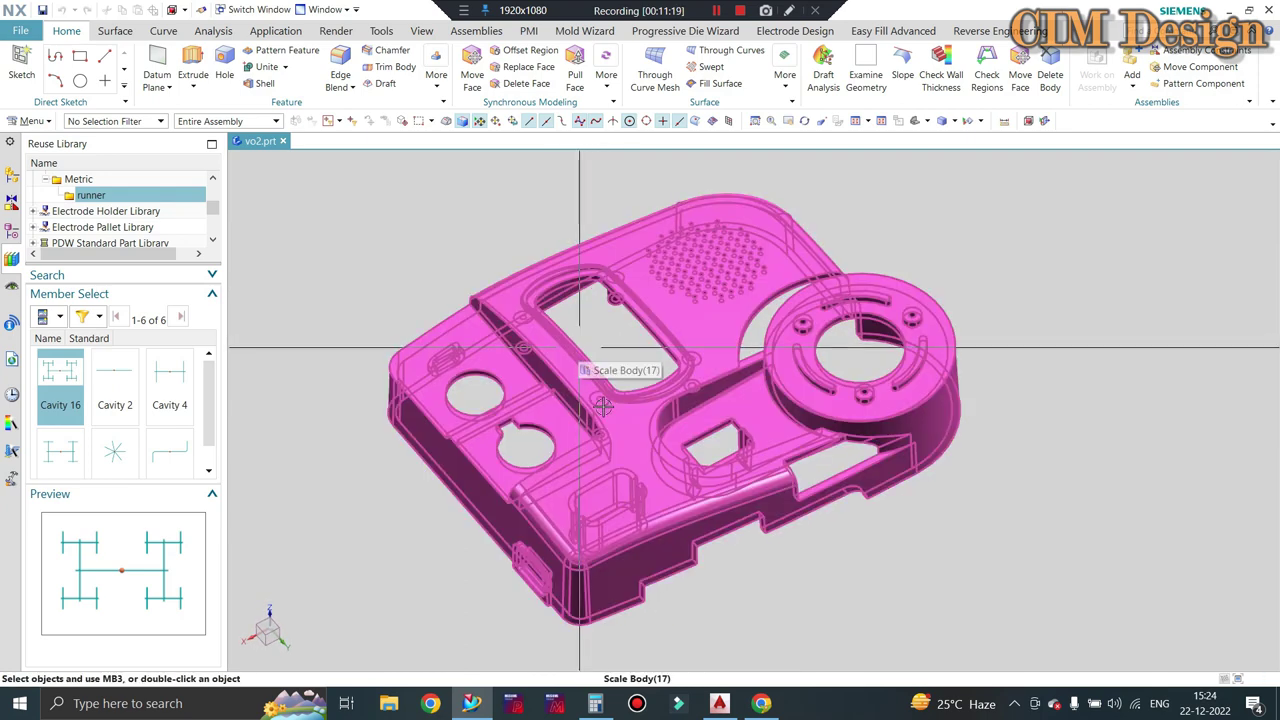